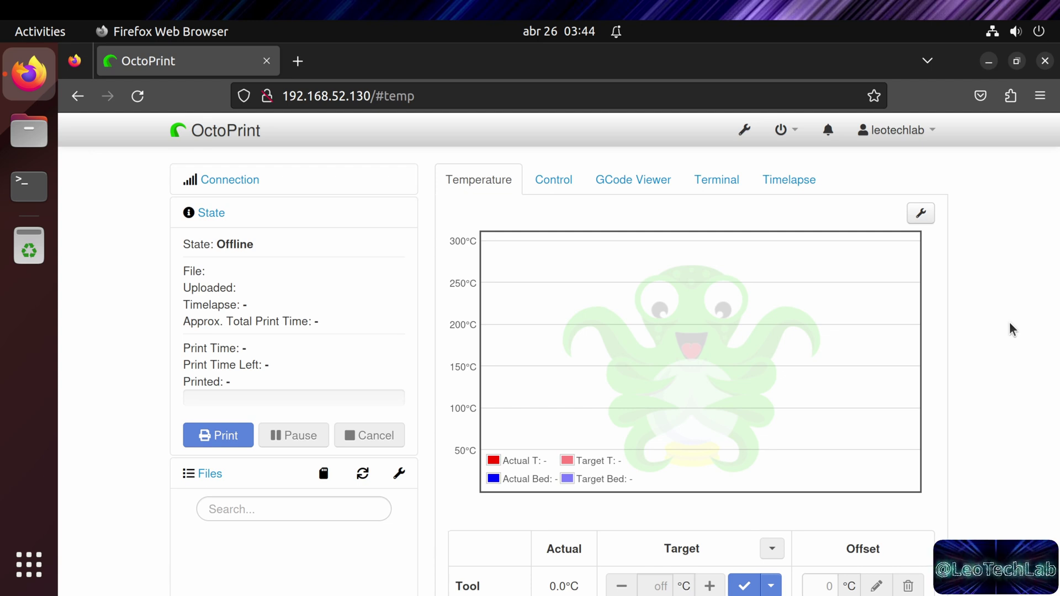
Step: Open the printer control page and examine its webcam stream area and the movement controls beneath it
click(560, 175)
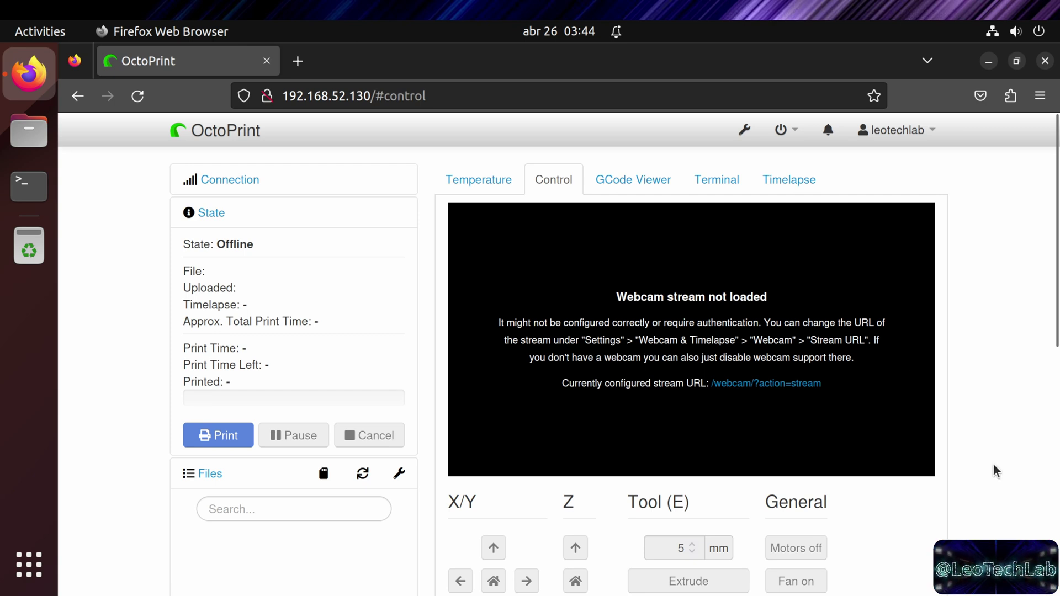
scroll(996, 470, down, 3)
scroll(639, 214, up, 3)
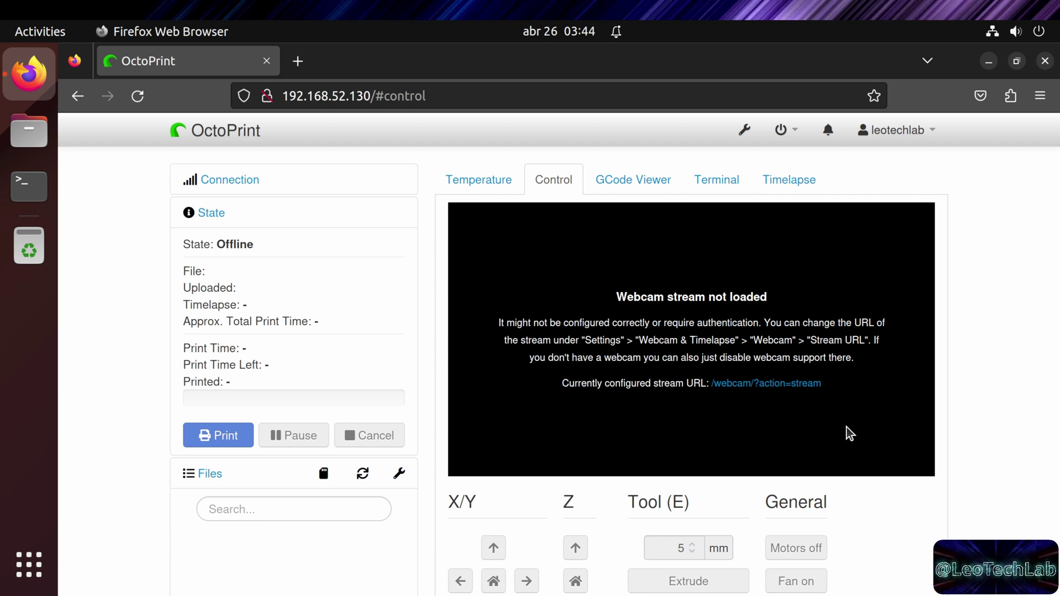
Step: Review the timelapse configuration options and the finished timelapses list
click(790, 185)
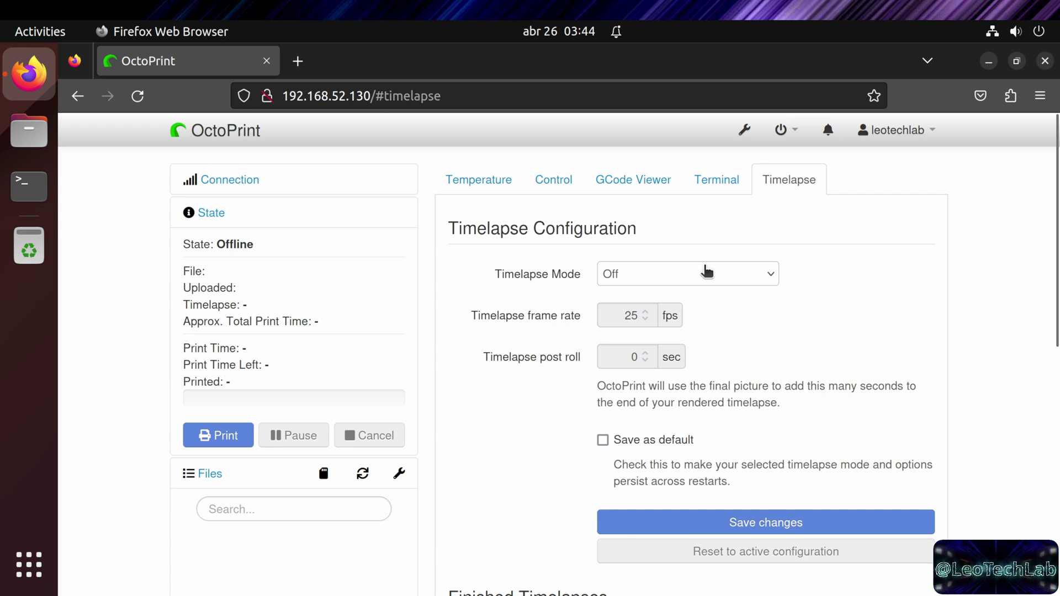
scroll(855, 452, down, 3)
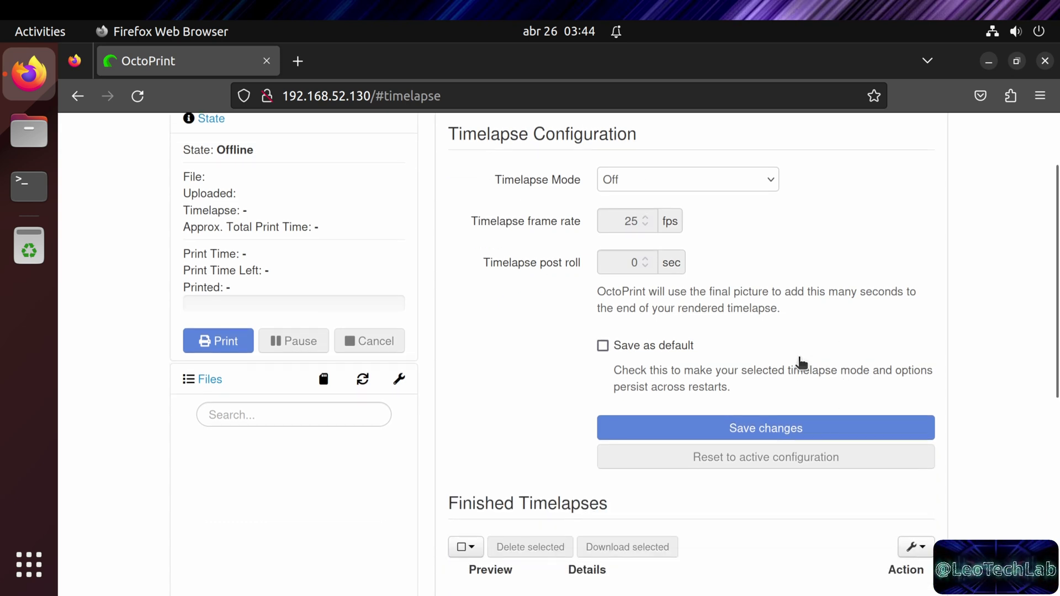
scroll(801, 365, down, 3)
scroll(766, 475, up, 3)
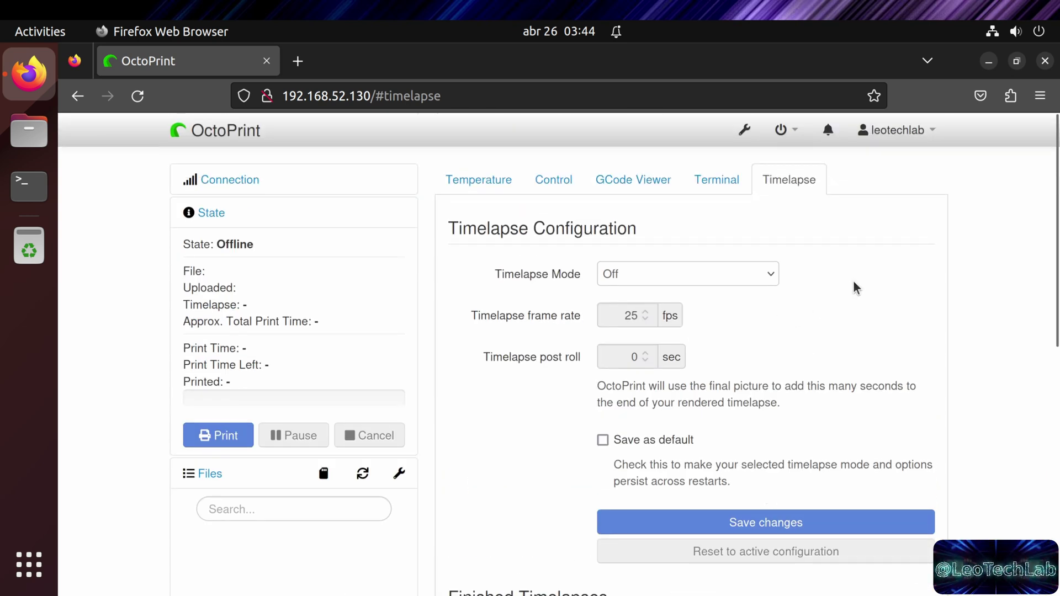
scroll(895, 340, down, 1)
scroll(731, 568, down, 5)
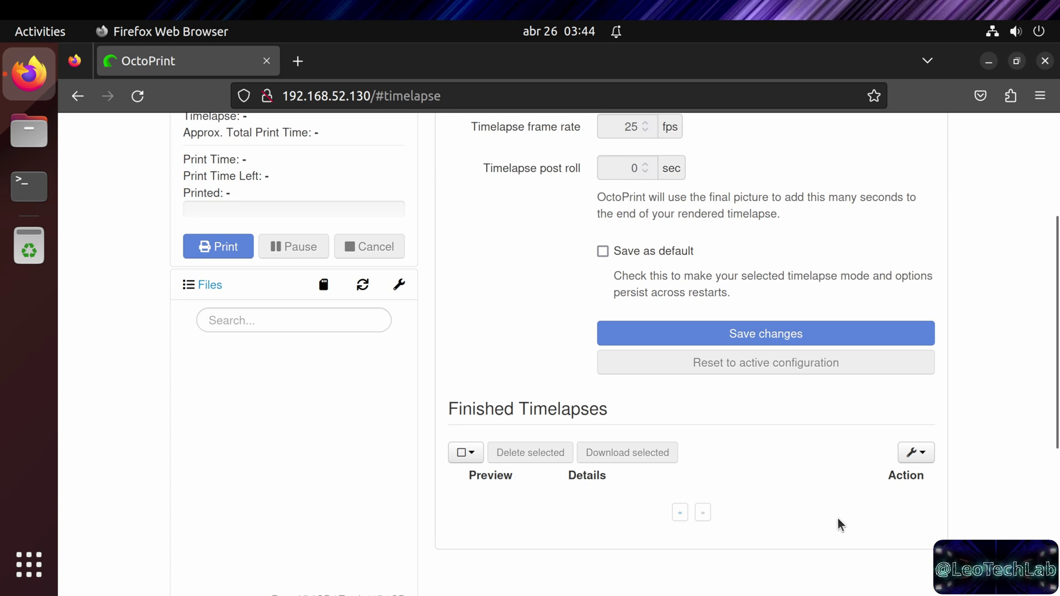
scroll(835, 520, up, 5)
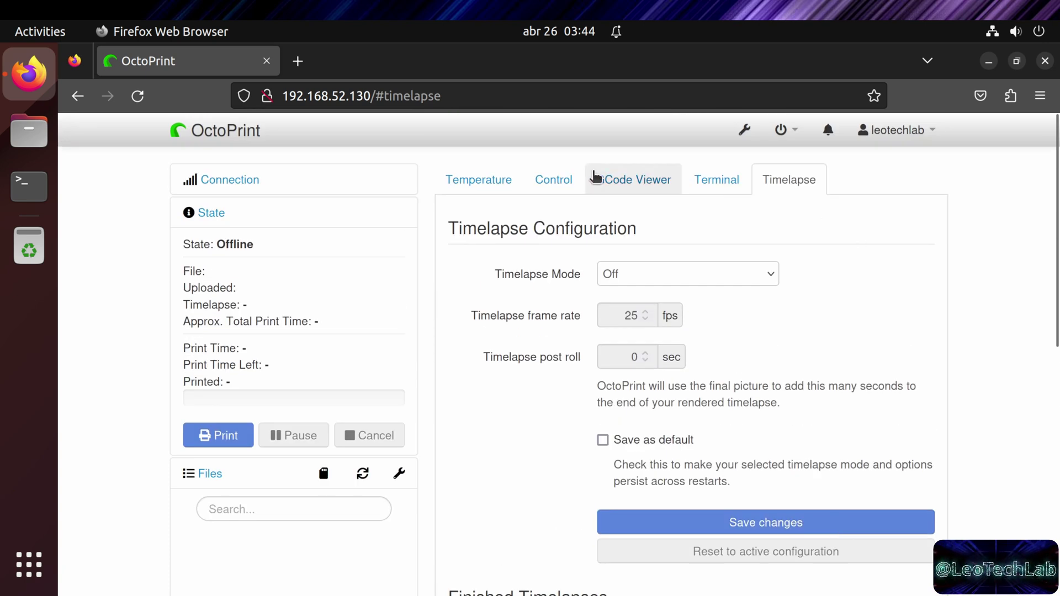
Step: Revisit the webcam view among the printer controls and compare it with the timelapse page, including its finished recordings section
click(541, 182)
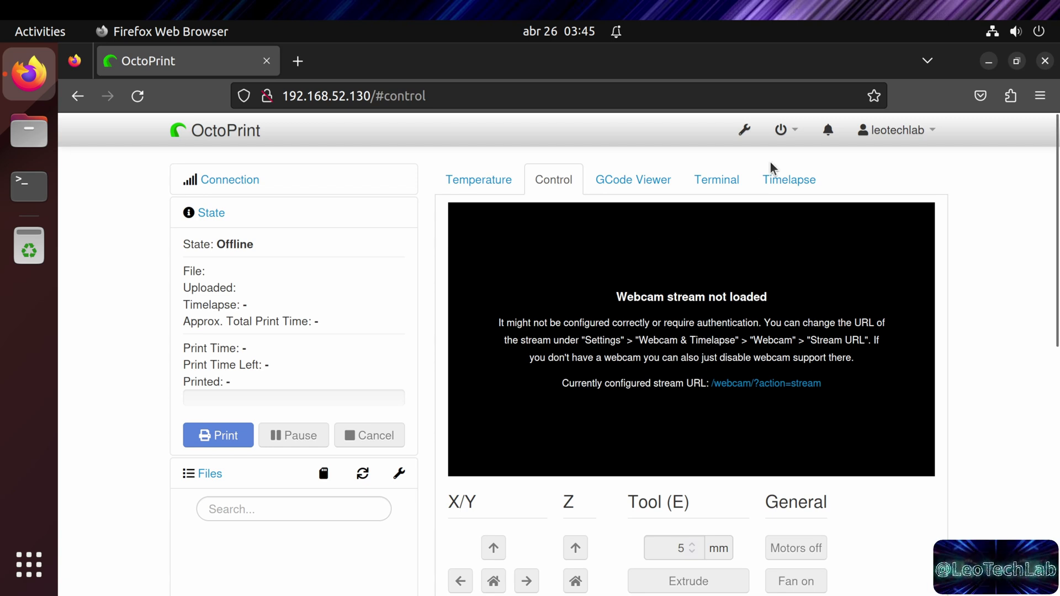
click(785, 182)
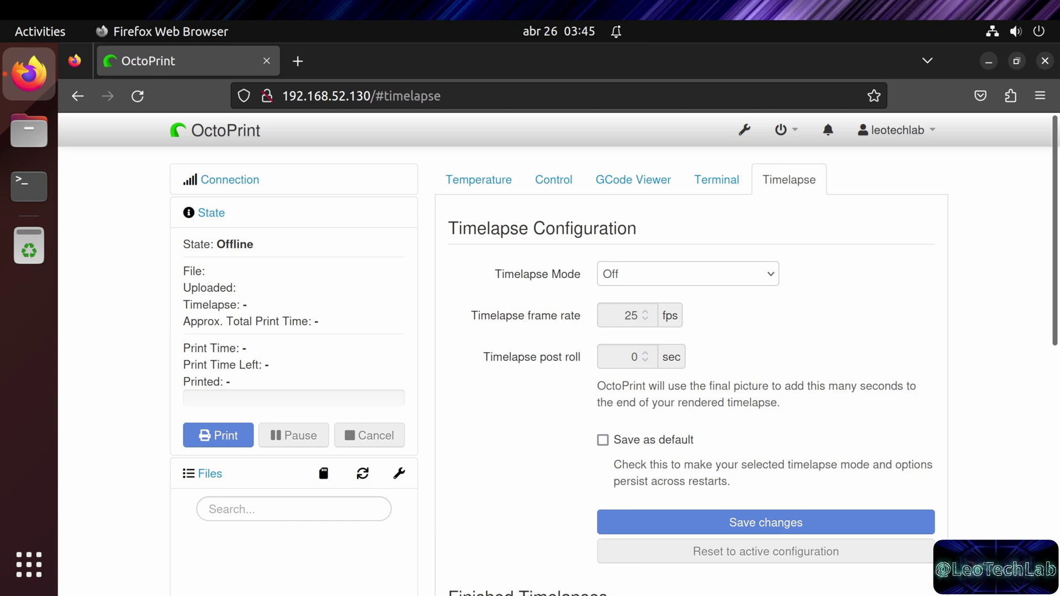
click(574, 177)
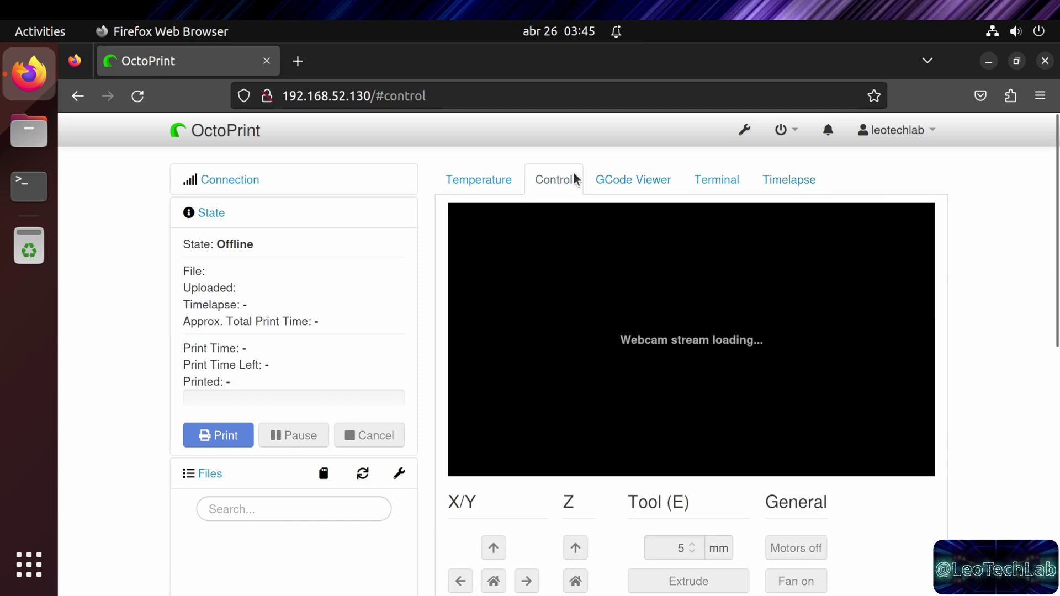
click(793, 180)
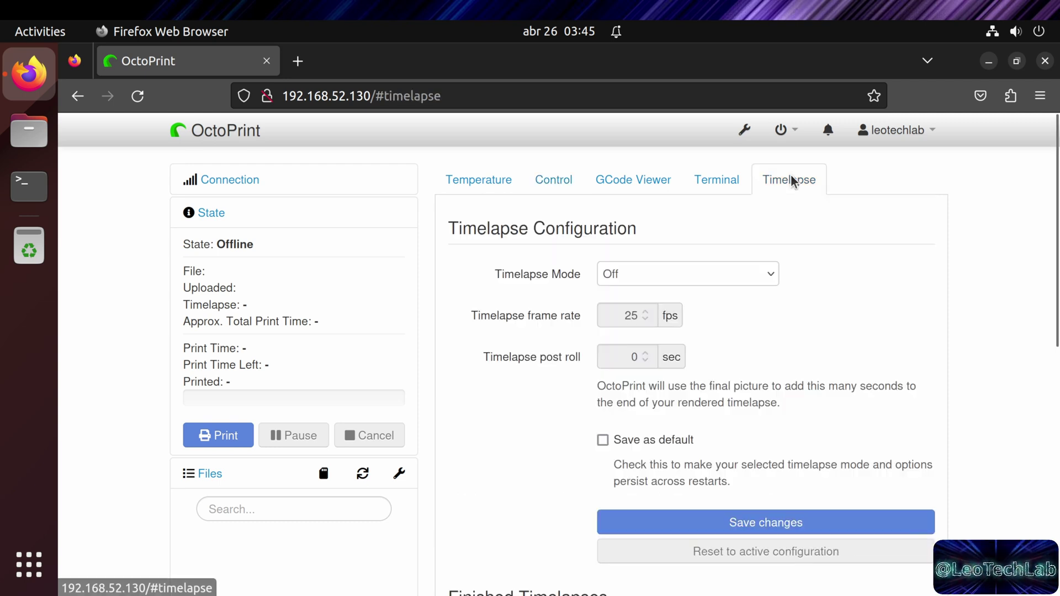
scroll(843, 329, down, 4)
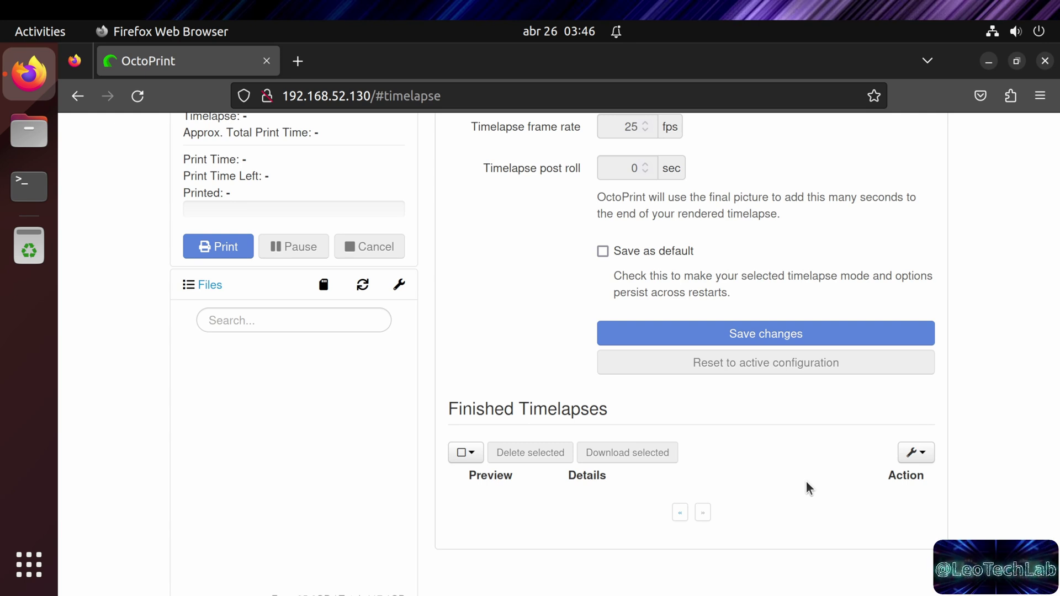
scroll(806, 482, up, 5)
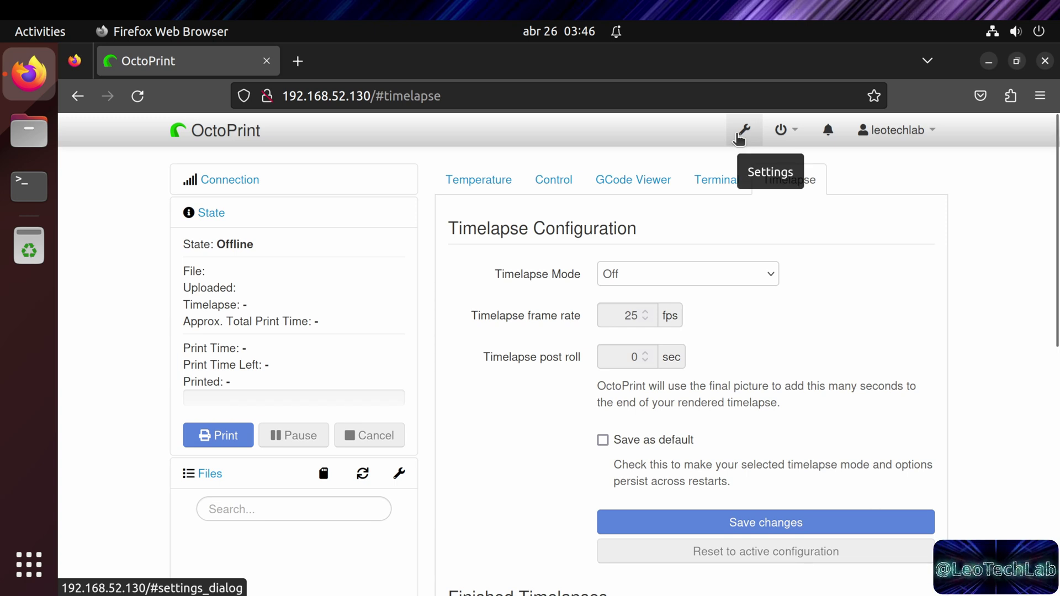
Step: Open the Webcam & Timelapse settings and inspect the webcam's stream URL
click(739, 136)
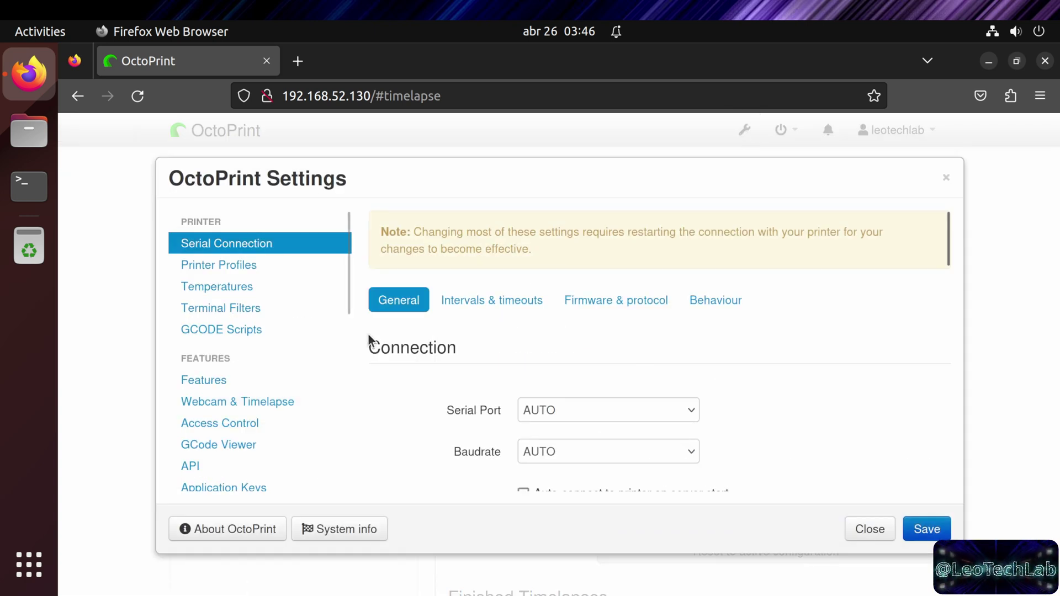
click(236, 406)
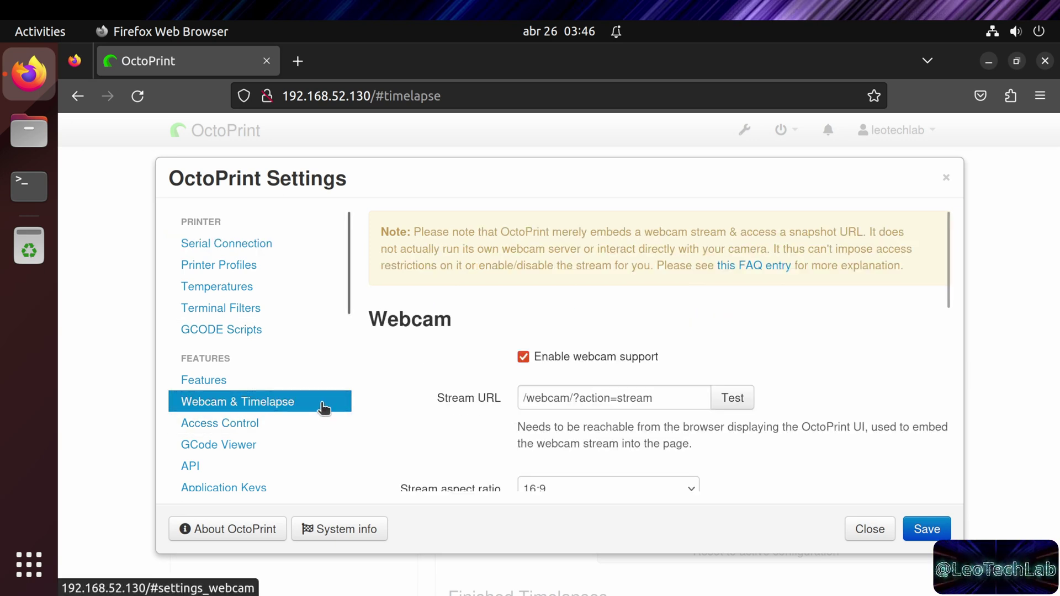
scroll(398, 447, down, 3)
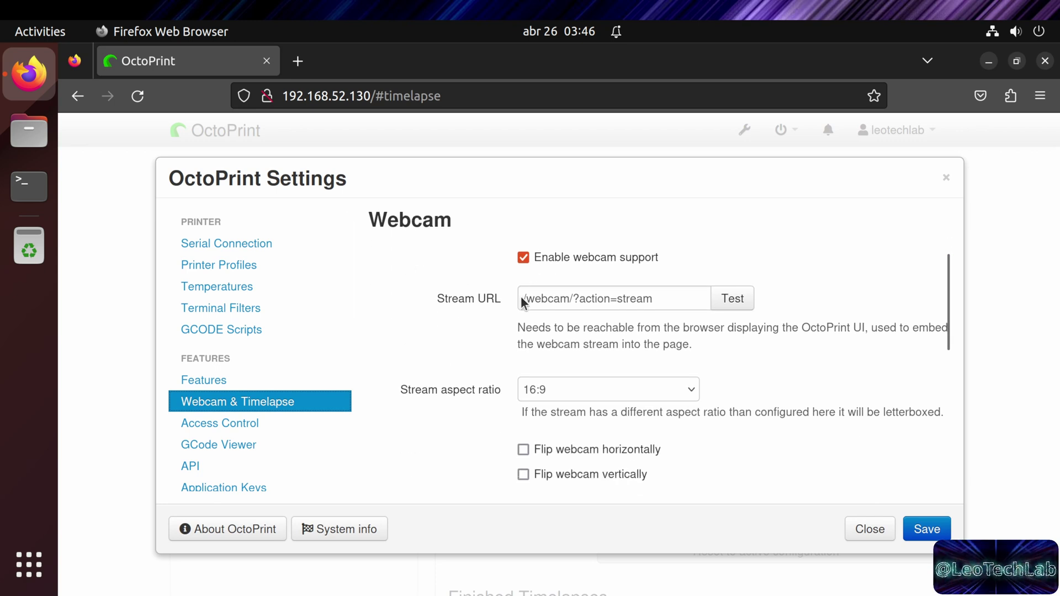
drag(668, 298, 469, 298)
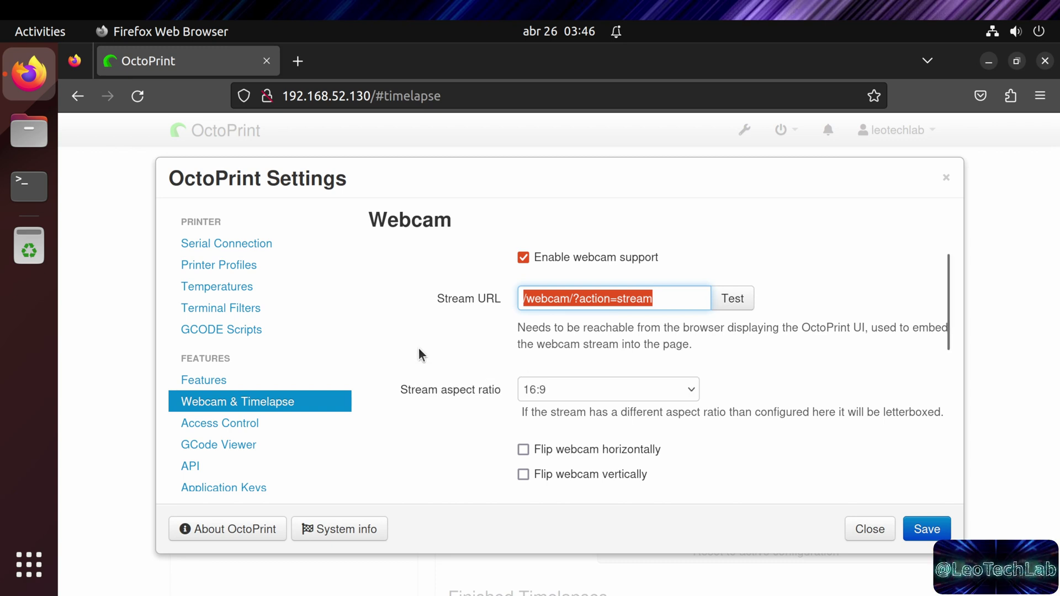
Step: Inspect the snapshot URL and the FFMPEG path in the timelapse recording settings
scroll(421, 344, down, 6)
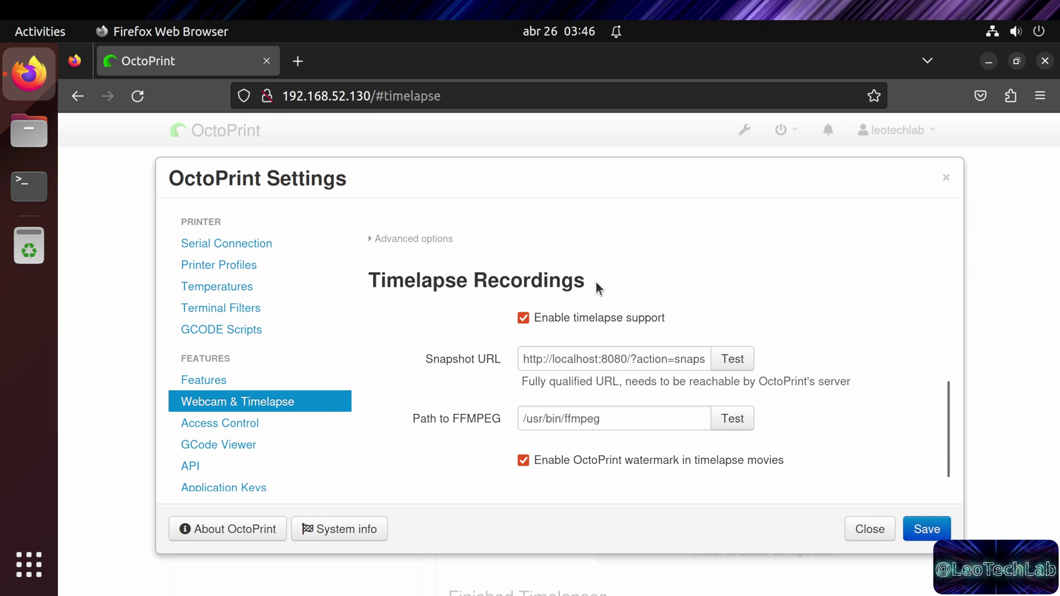
drag(525, 356, 718, 359)
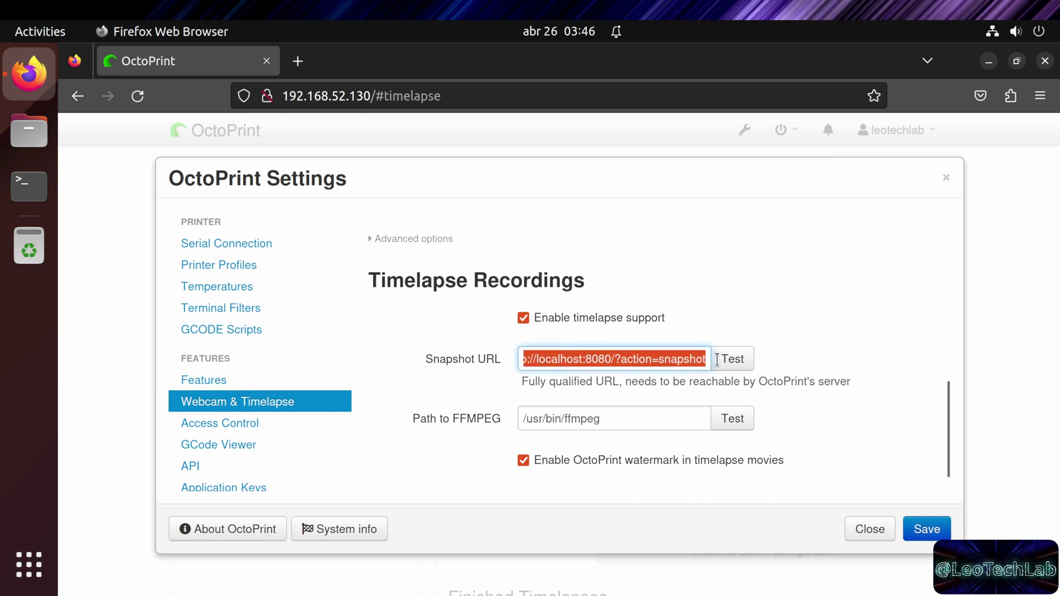
click(639, 360)
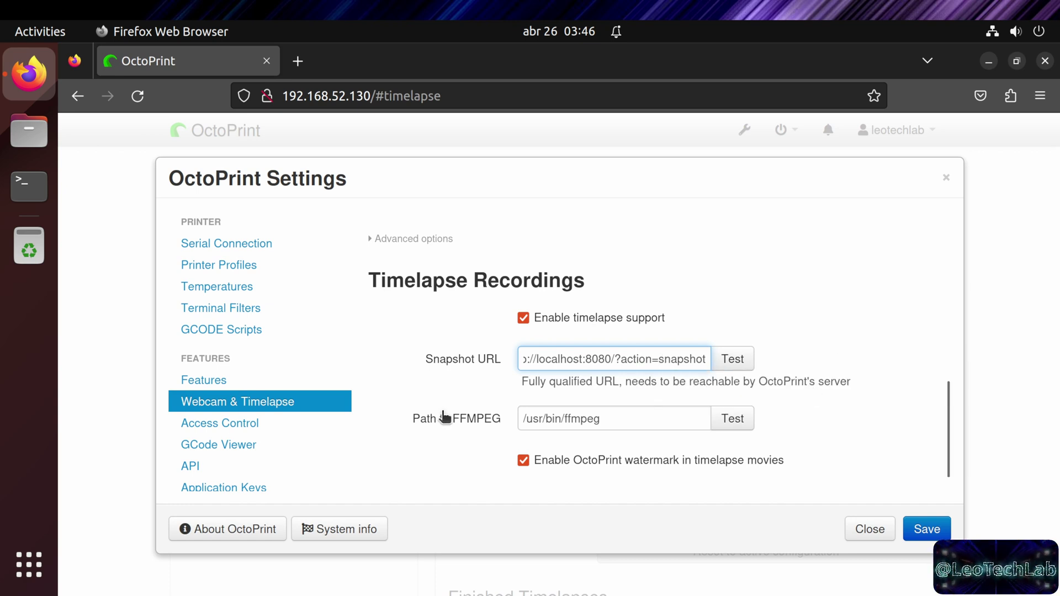
triple_click(617, 419)
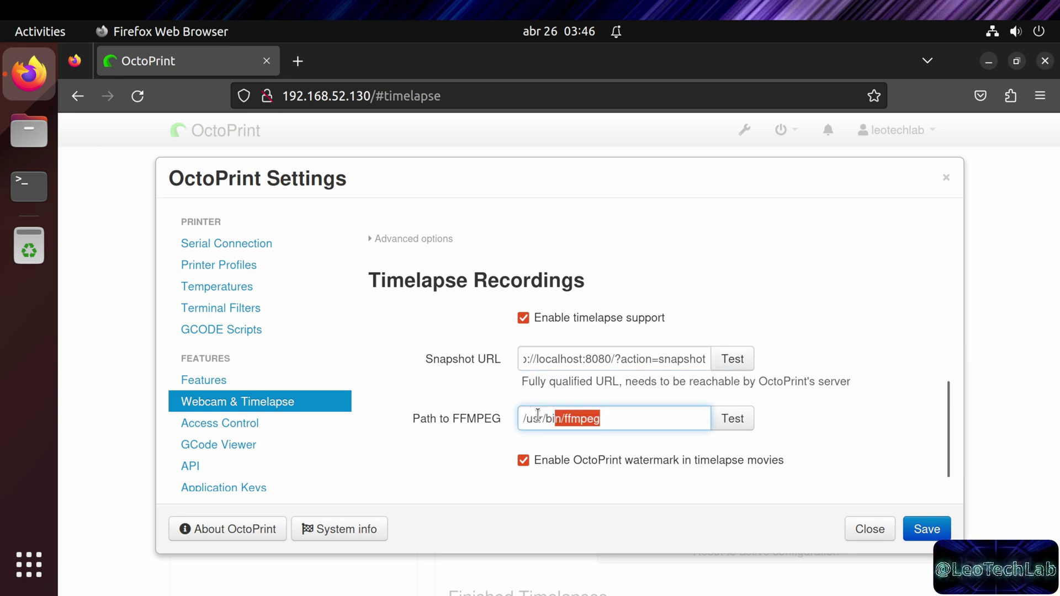
click(618, 422)
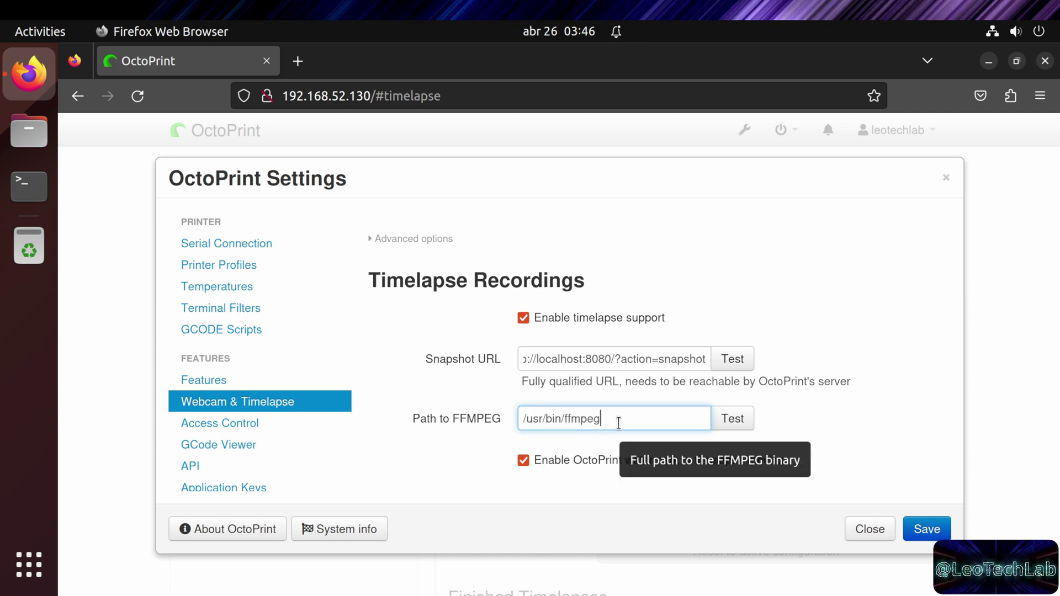
triple_click(562, 425)
click(625, 423)
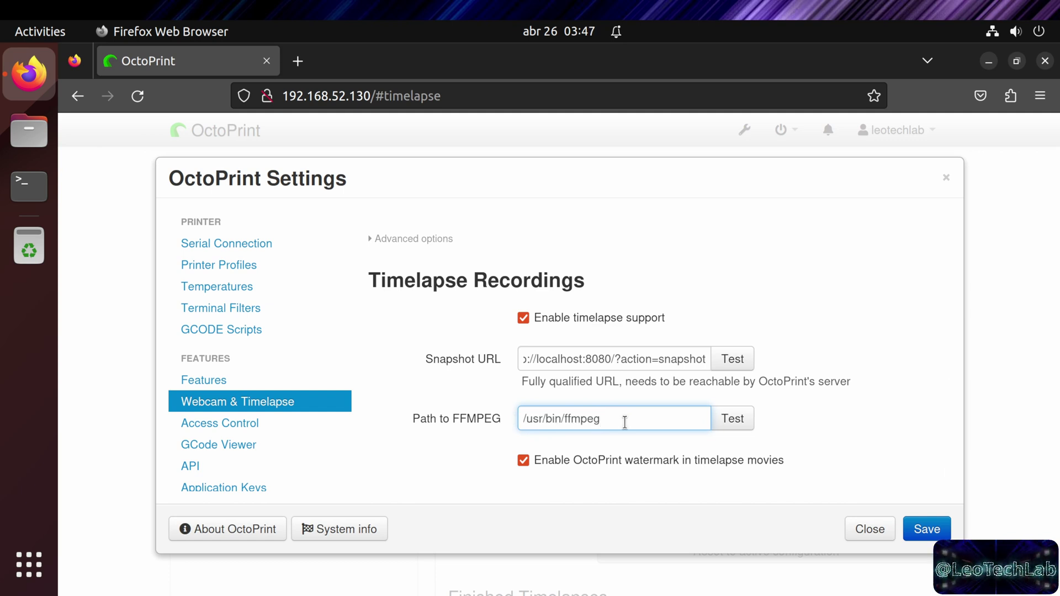
double_click(678, 359)
click(695, 358)
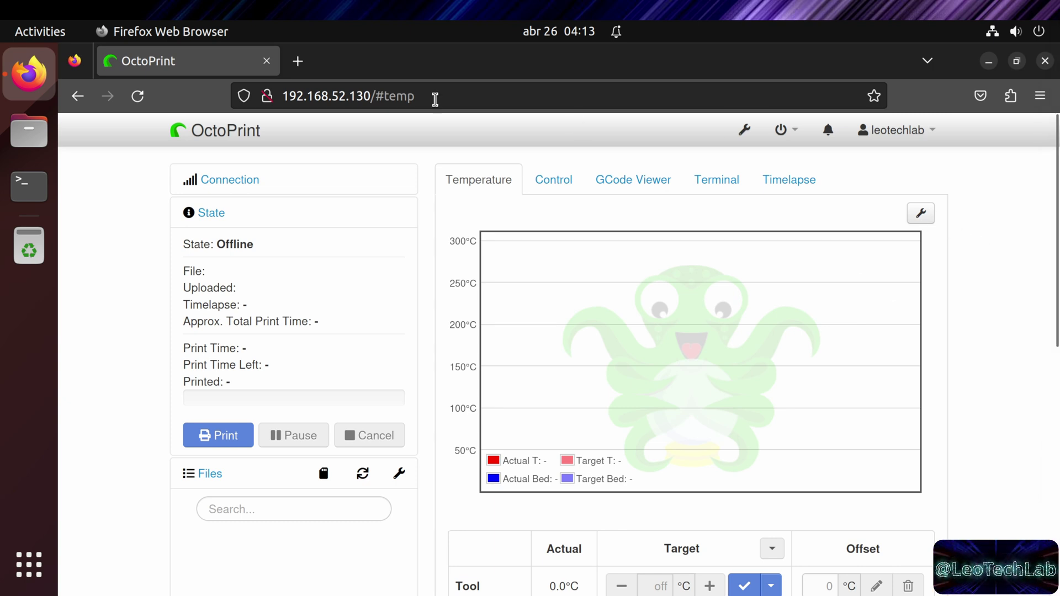
Step: Search the web for yawcam in a new browser tab and open the official Yawcam website
click(311, 60)
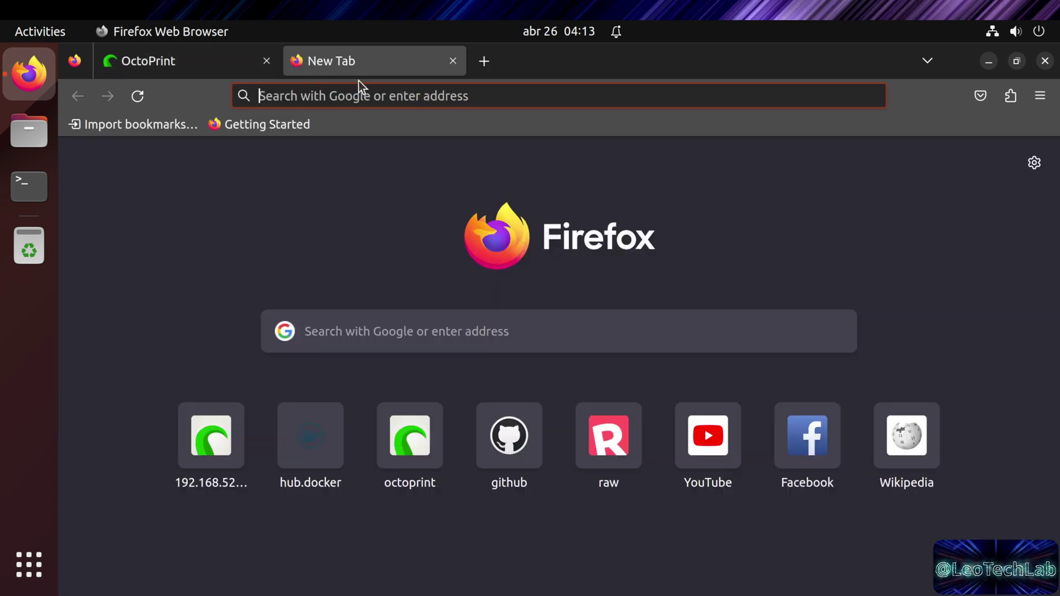
click(371, 95)
text(ya)
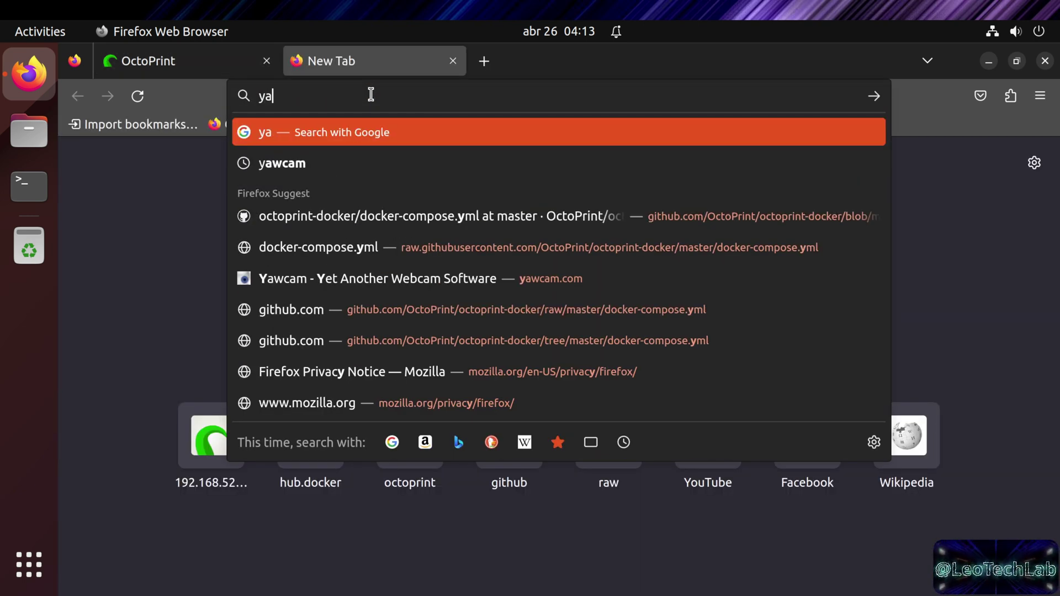
text(wcam)
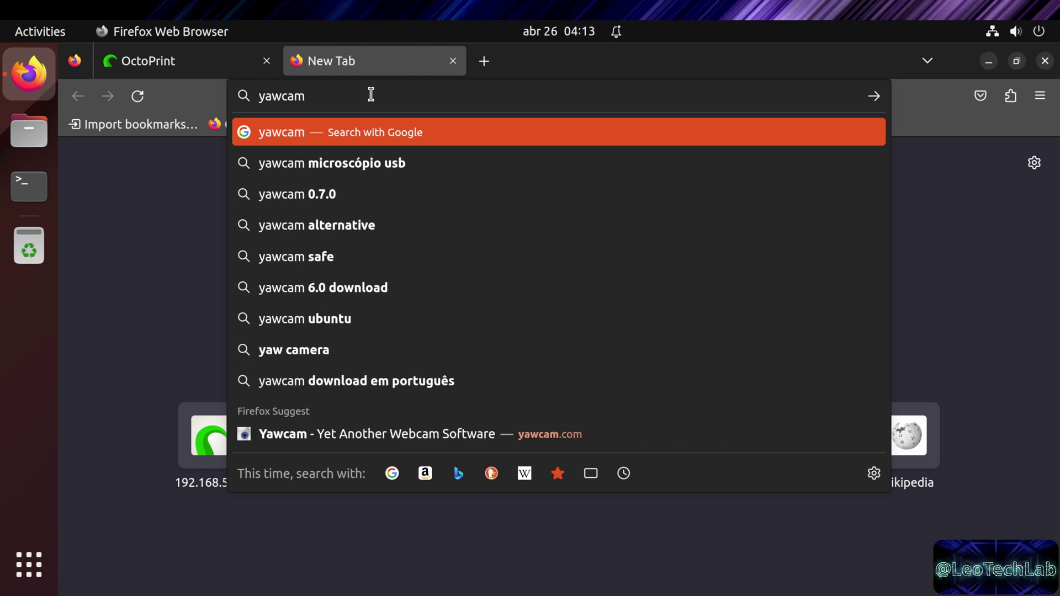
key(Return)
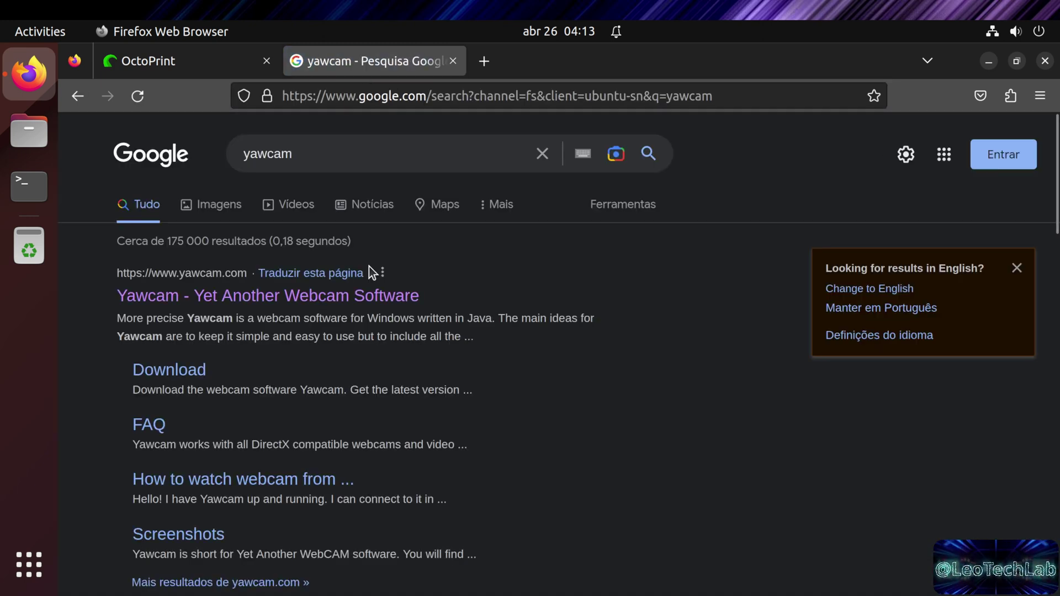
click(319, 299)
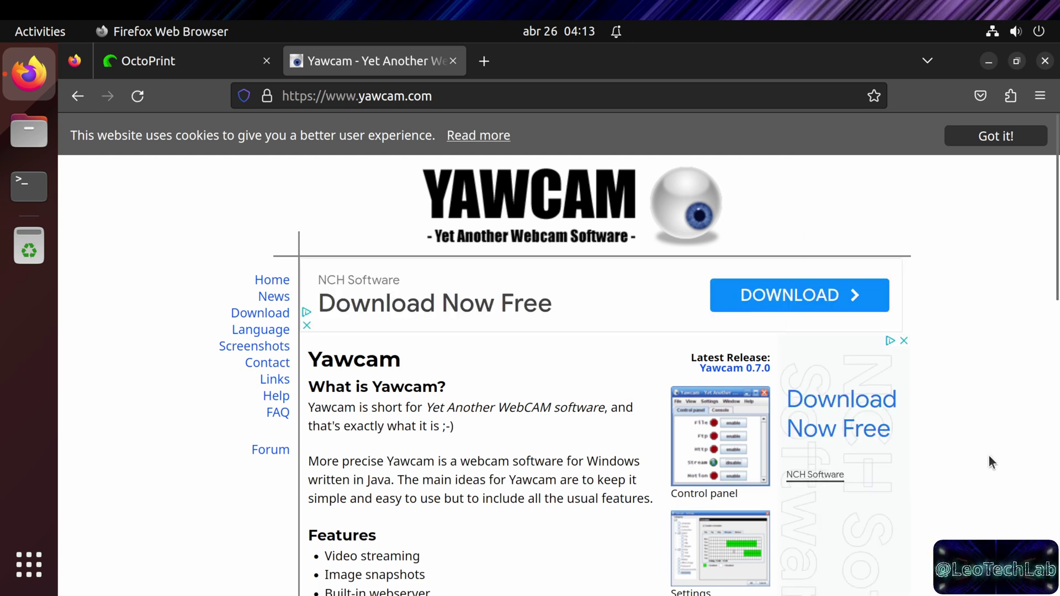
Step: Read Yawcam's feature list, focusing on video streaming, image snapshots and the built-in webserver
scroll(986, 432, down, 5)
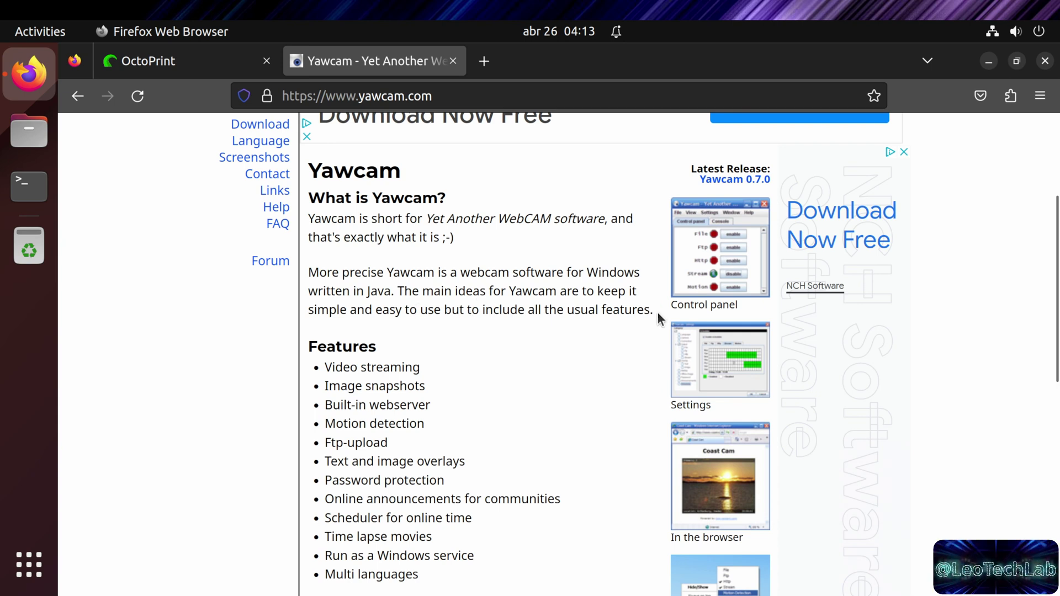
scroll(611, 376, down, 3)
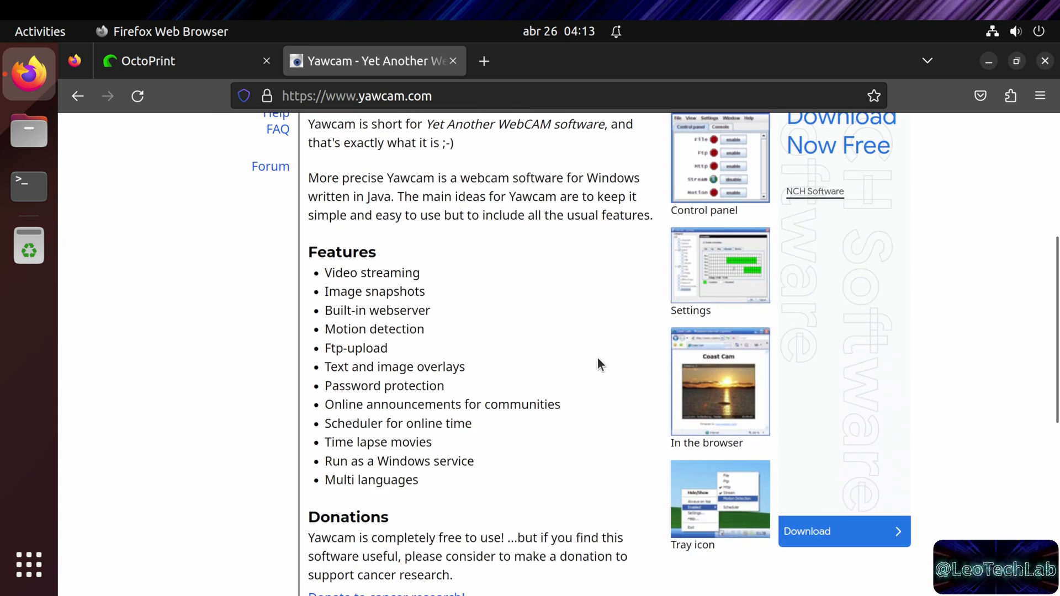
scroll(558, 348, down, 3)
scroll(571, 347, up, 3)
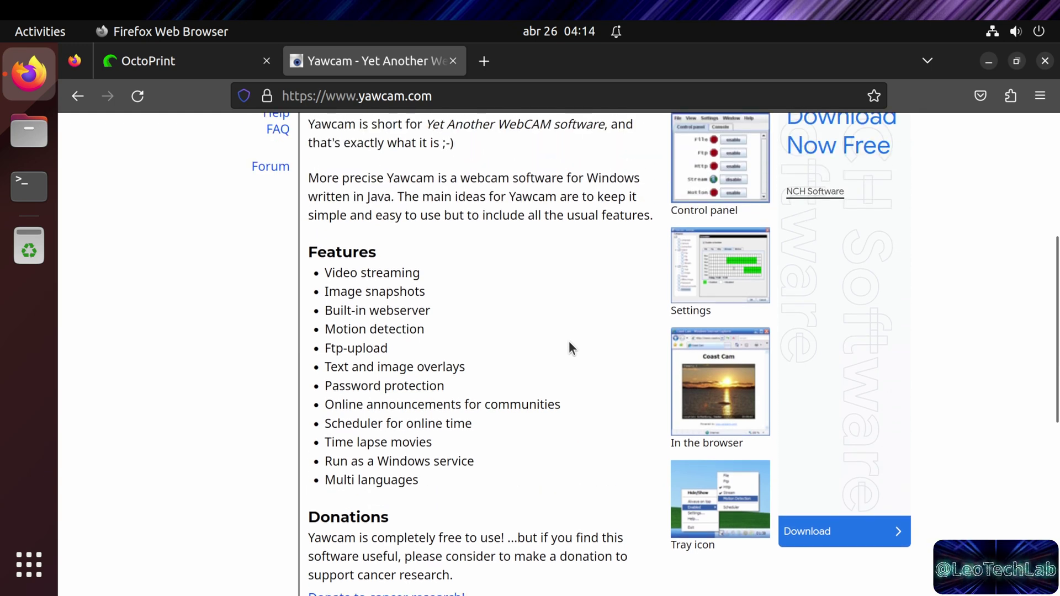
drag(324, 273, 430, 281)
drag(325, 291, 476, 294)
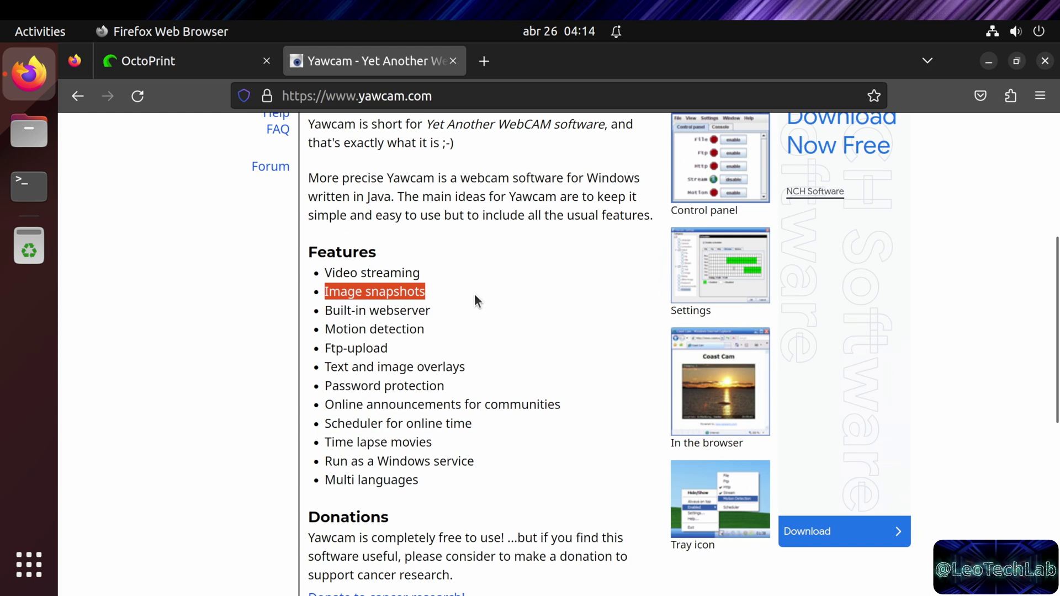
drag(325, 310, 473, 309)
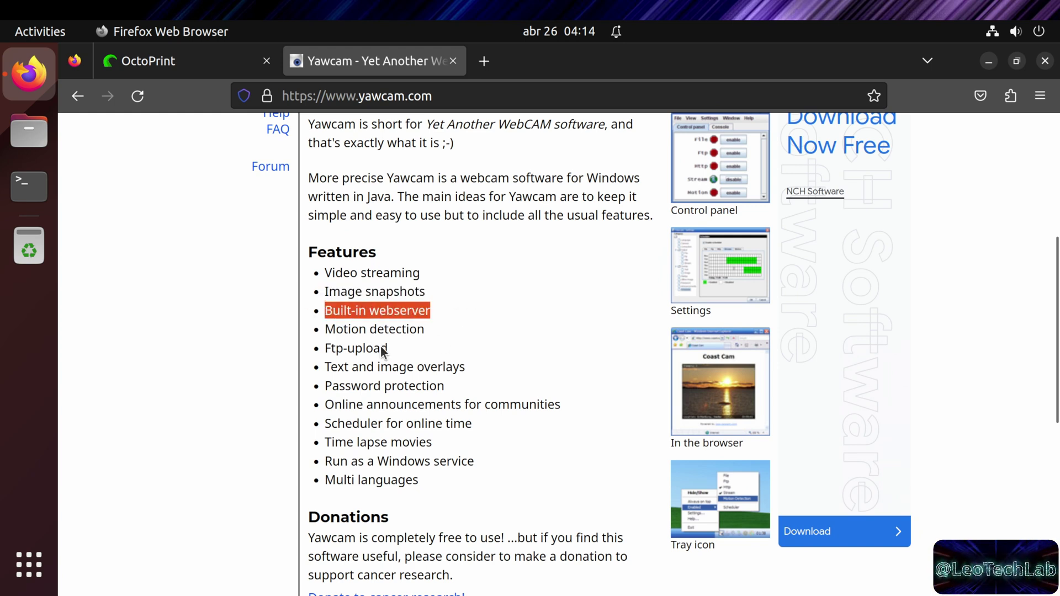
click(449, 343)
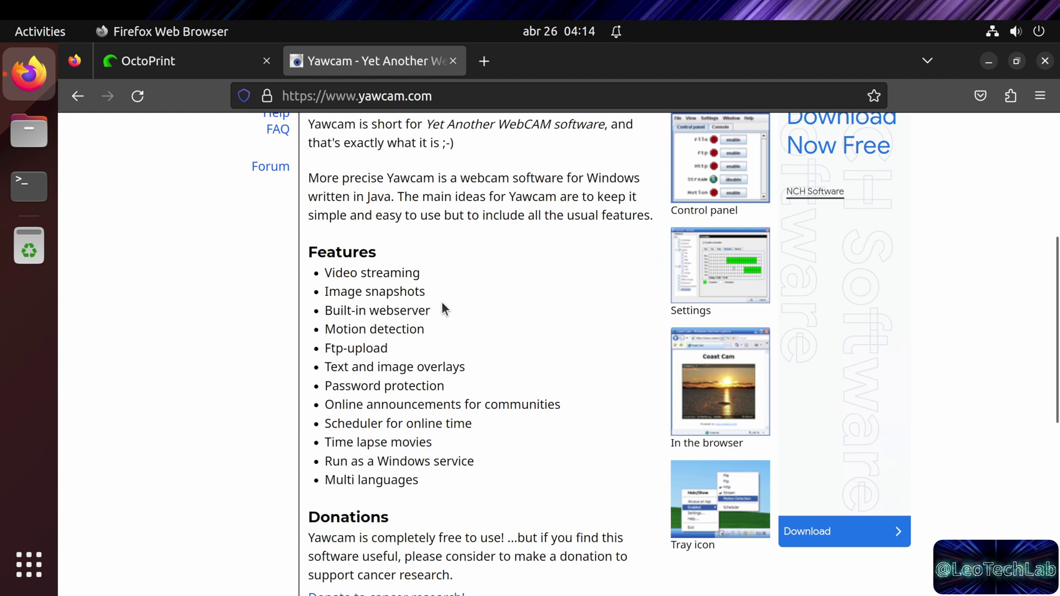
Step: Highlight the video streaming, image snapshots and built-in webserver entries one by one and review the Yawcam home page
drag(432, 311, 323, 269)
click(429, 290)
drag(423, 273, 322, 273)
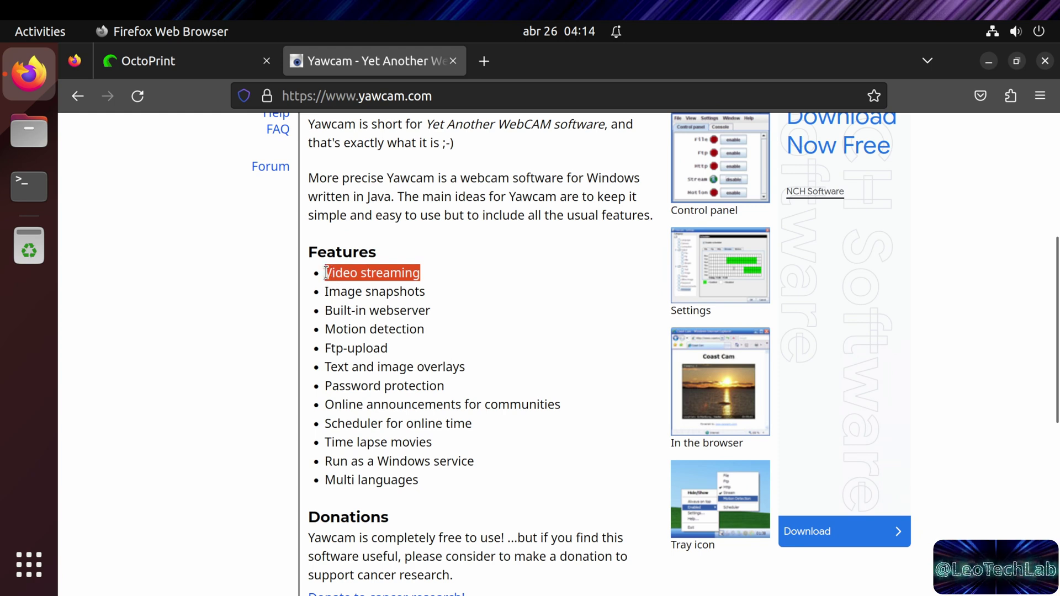
click(440, 285)
drag(429, 293, 294, 296)
click(435, 297)
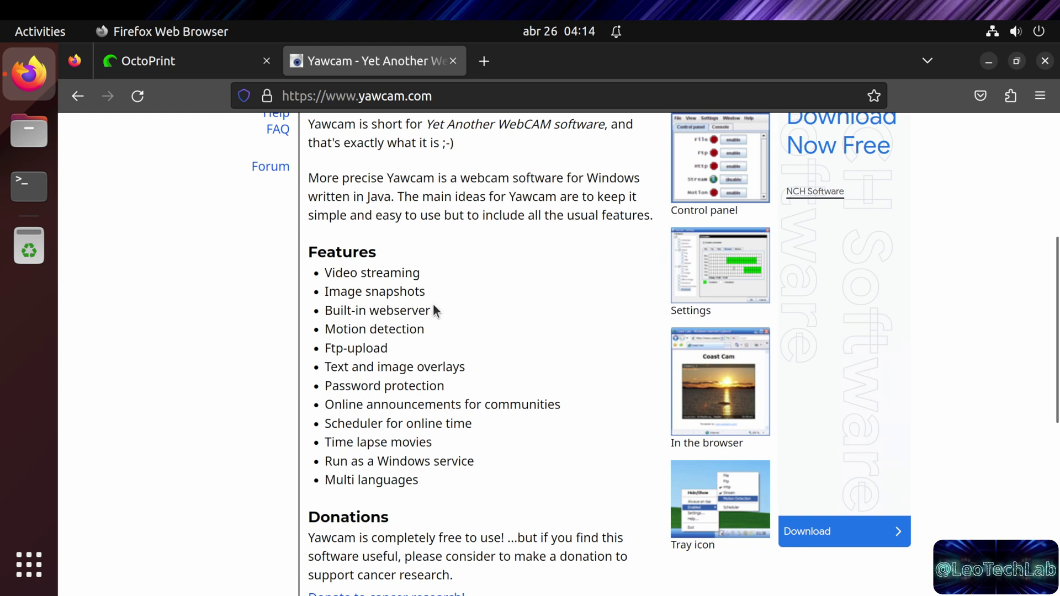
drag(436, 310, 317, 311)
click(449, 313)
scroll(505, 375, up, 5)
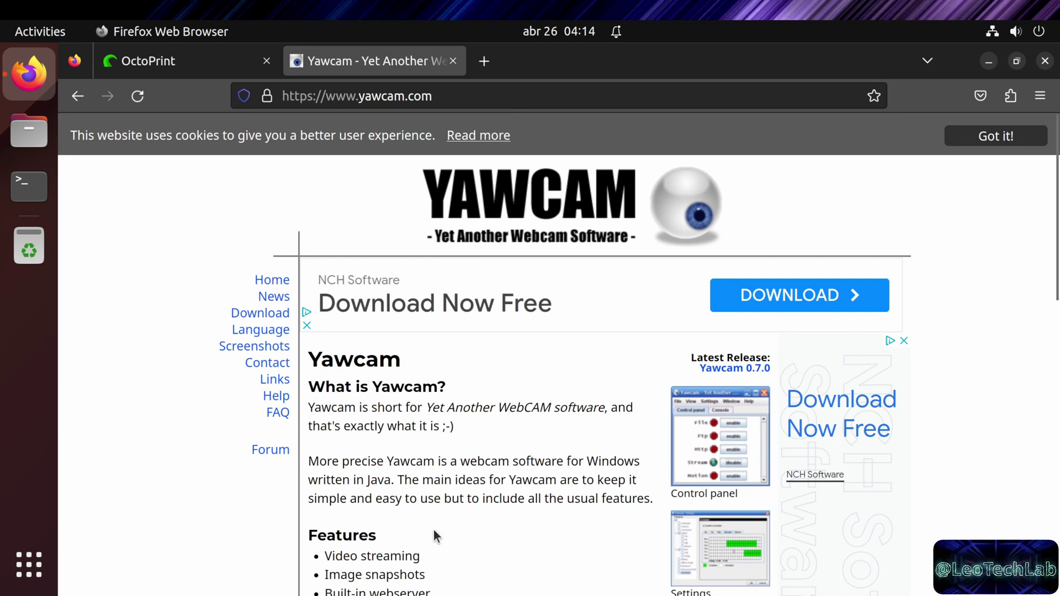
scroll(399, 538, down, 3)
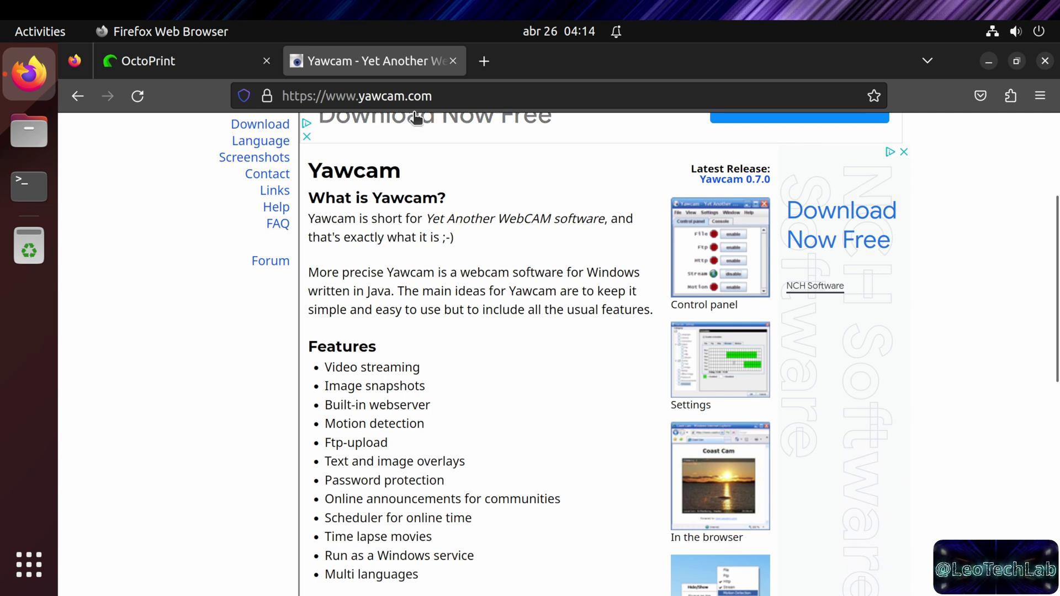
Step: Close the Yawcam tab and dismiss the Firefox prompt about recently closed tabs
middle_click(412, 62)
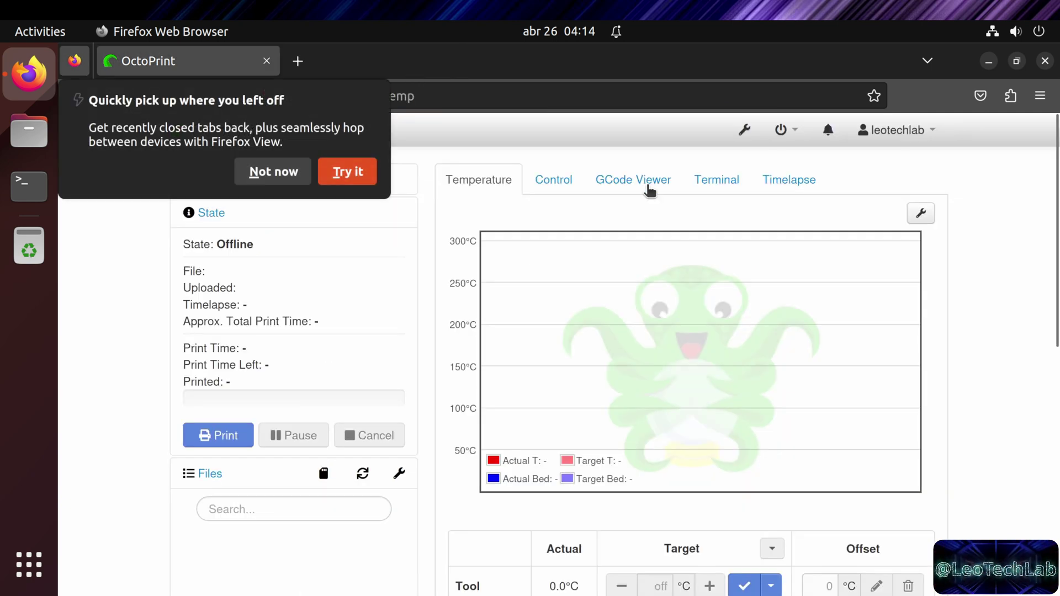
click(293, 175)
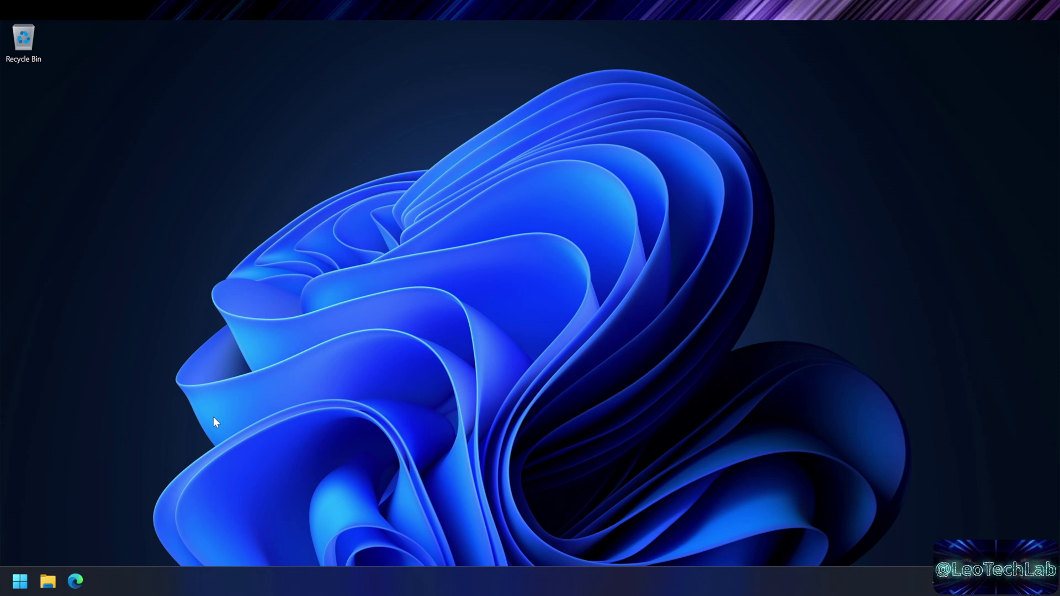
Step: Switch to Microsoft Edge on the Windows machine, search the web for yawcam and open the official Yawcam website
click(76, 580)
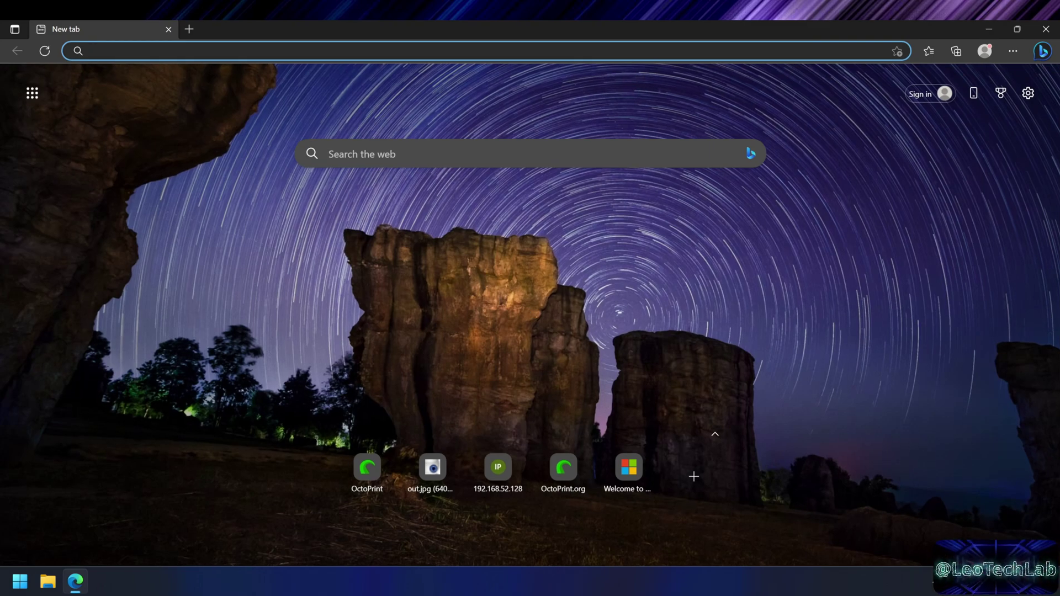
text(yawm)
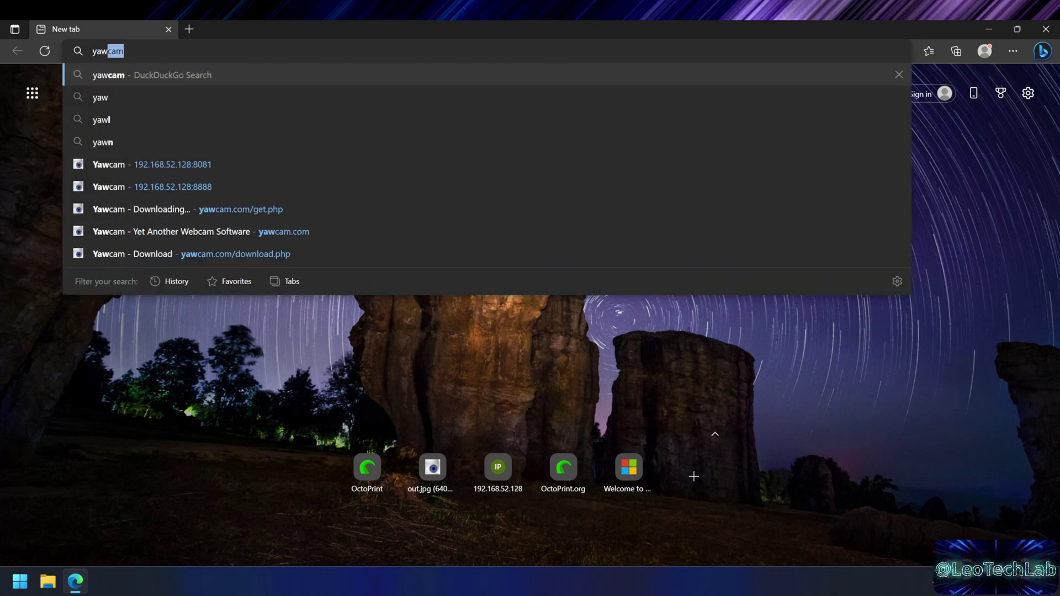
key(BackSpace)
text(cam)
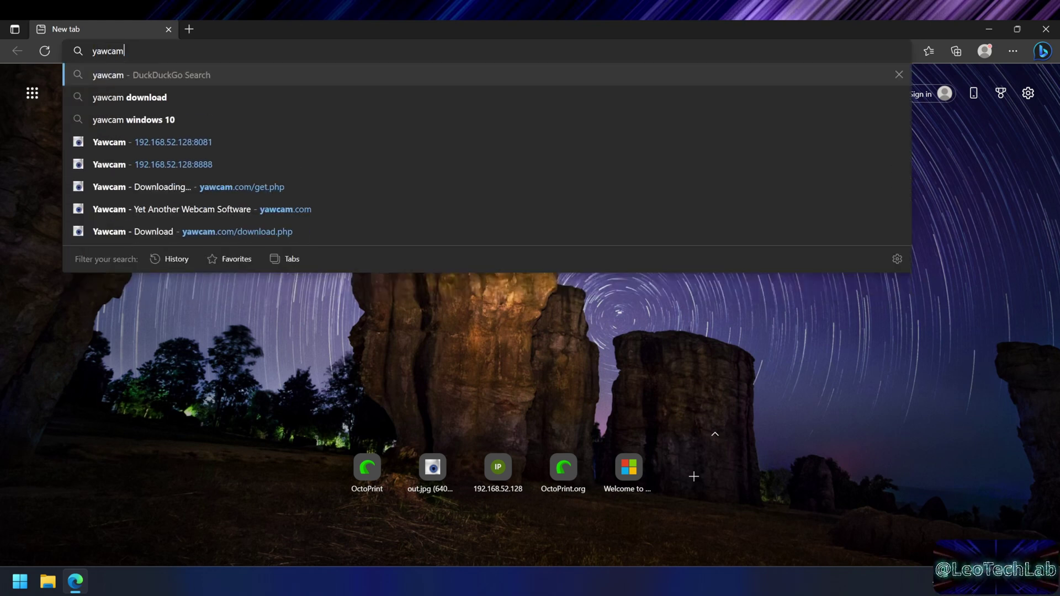
key(Return)
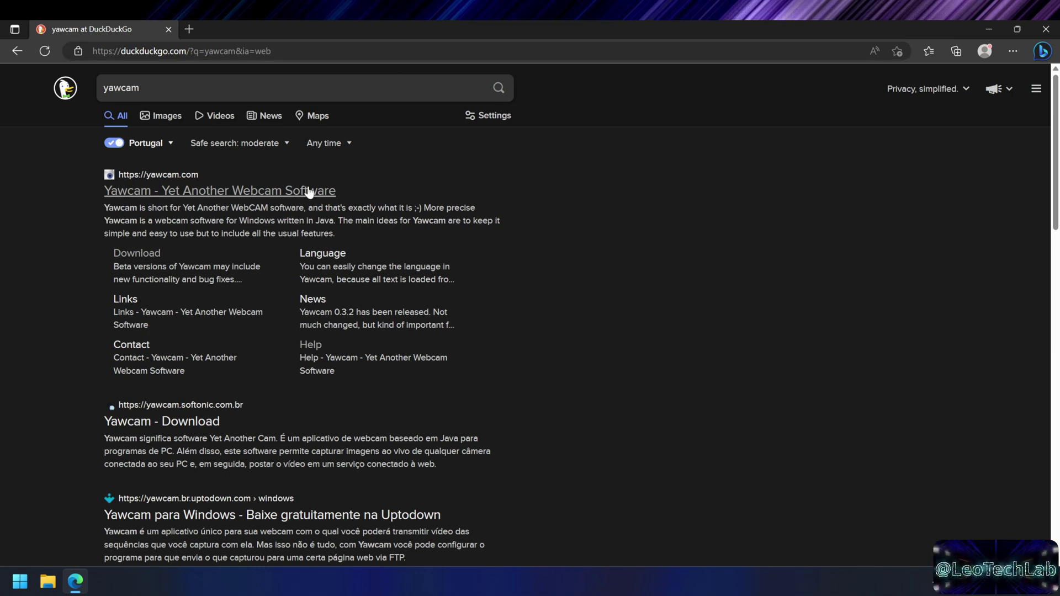
click(229, 193)
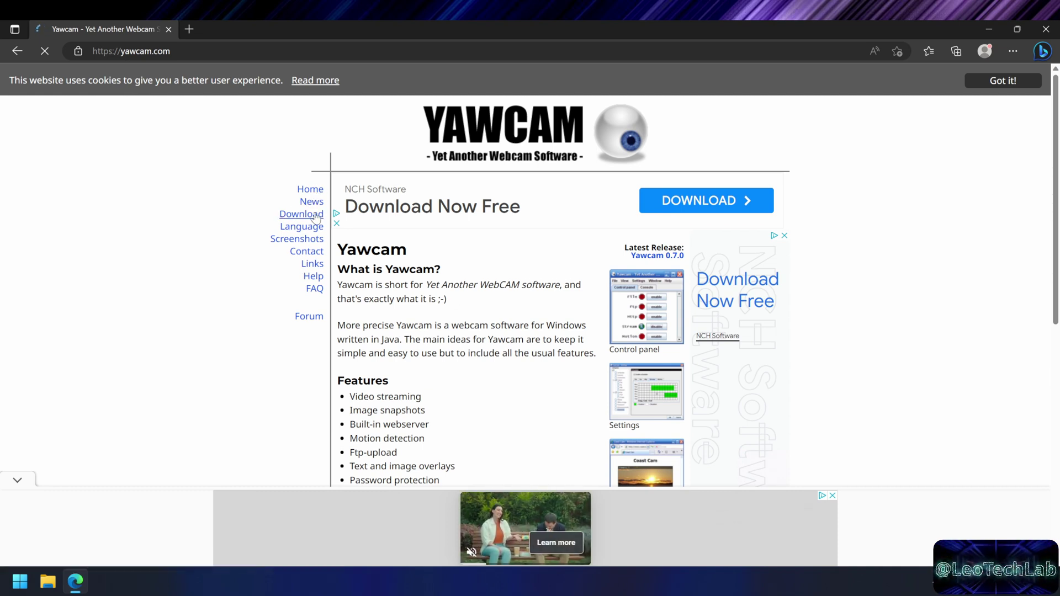
Step: Open Yawcam's download page, dismissing the advertisement, and download the Yawcam 0.7.0 installer yawcam_install.exe
click(316, 217)
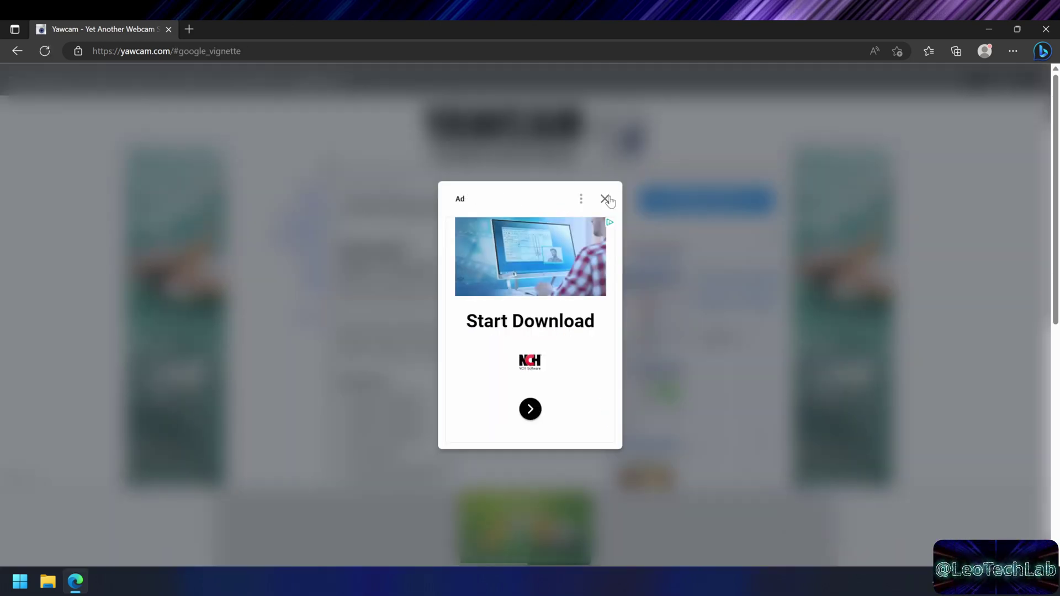
click(605, 198)
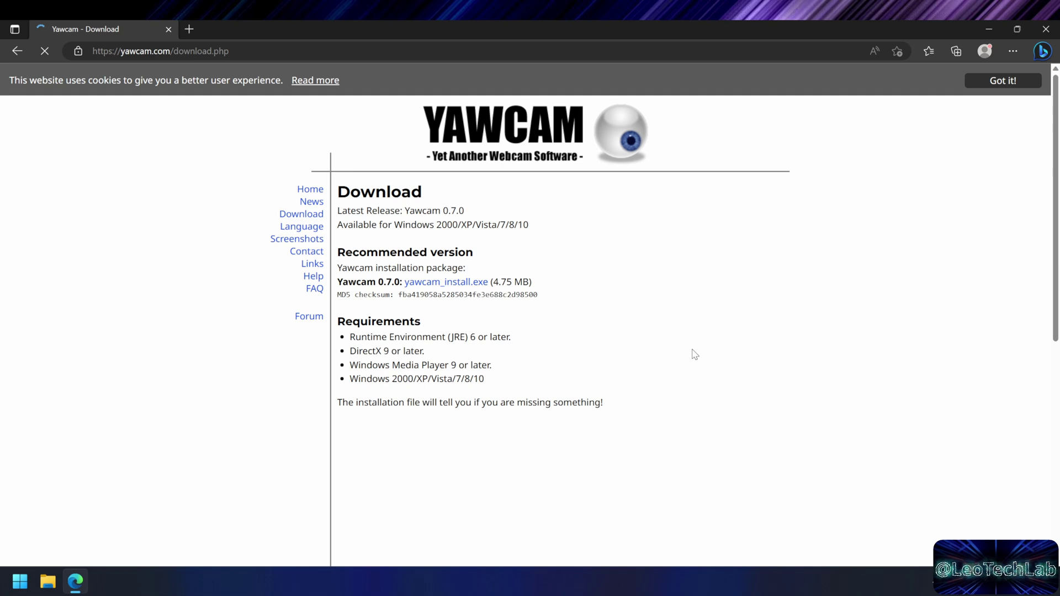
drag(348, 282, 514, 283)
click(605, 315)
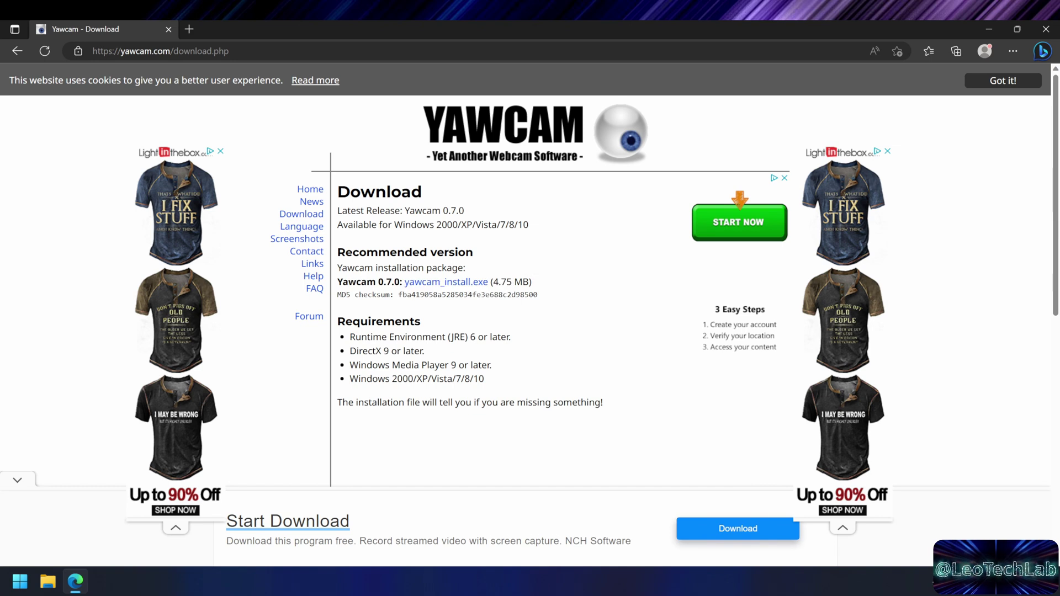
click(466, 283)
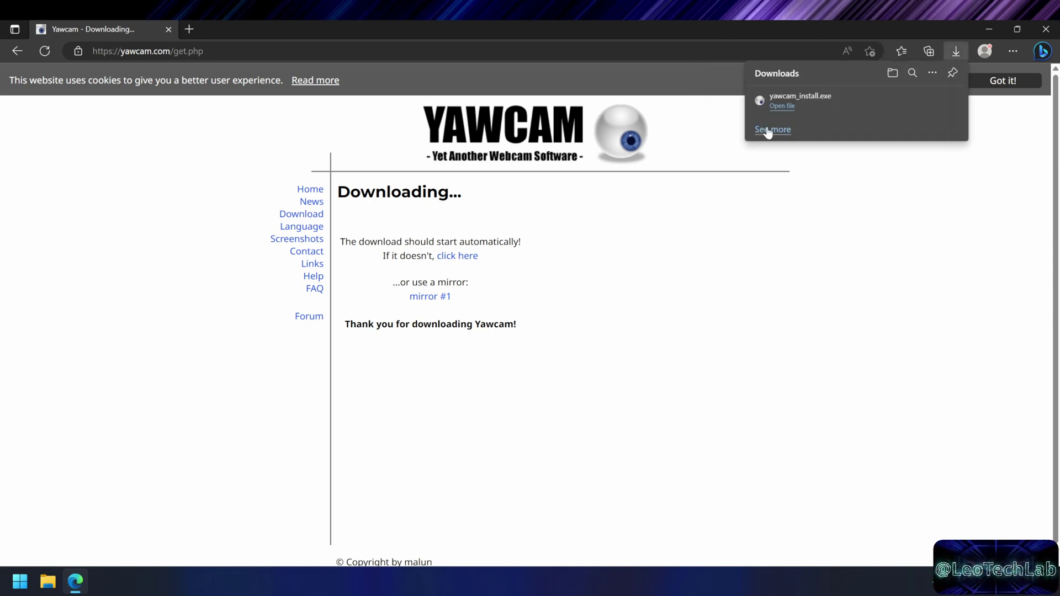
Step: Run yawcam_install.exe from the Downloads folder, agree to install Yawcam 0.7.0 and allow it to change the device
mouse_move(899, 107)
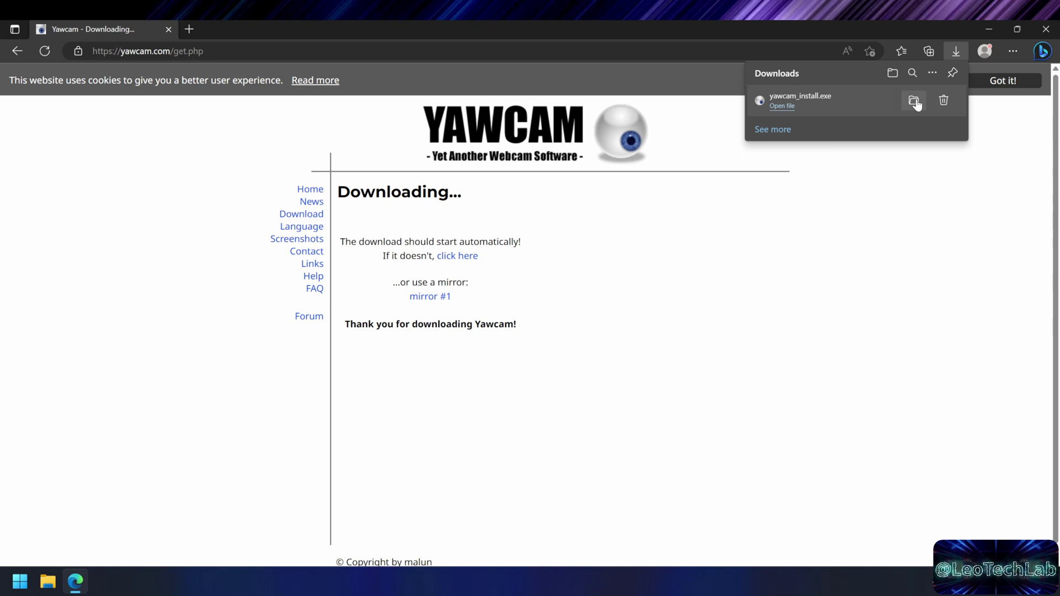
click(914, 102)
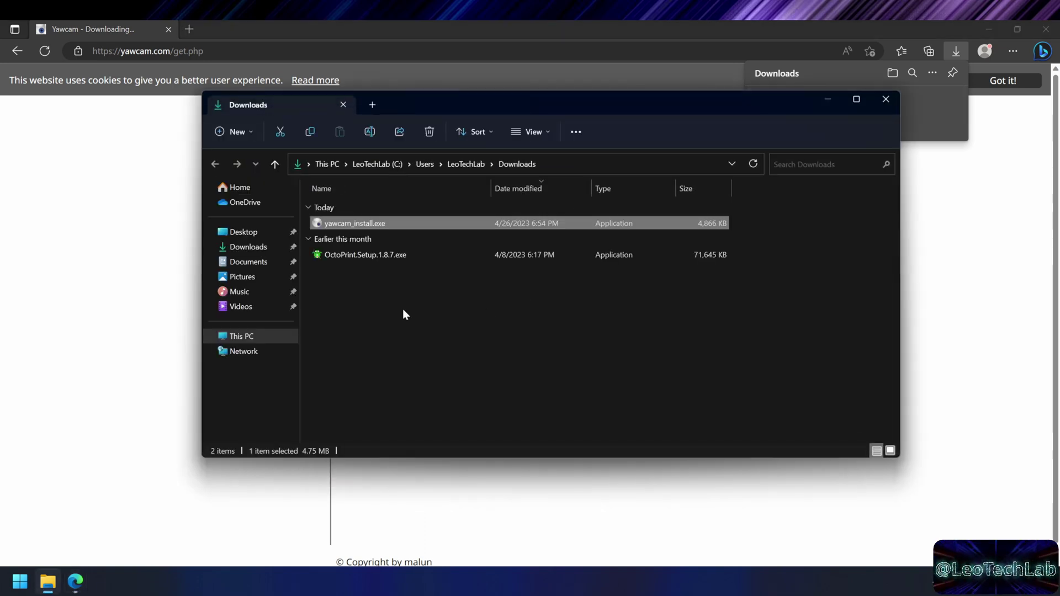
double_click(364, 224)
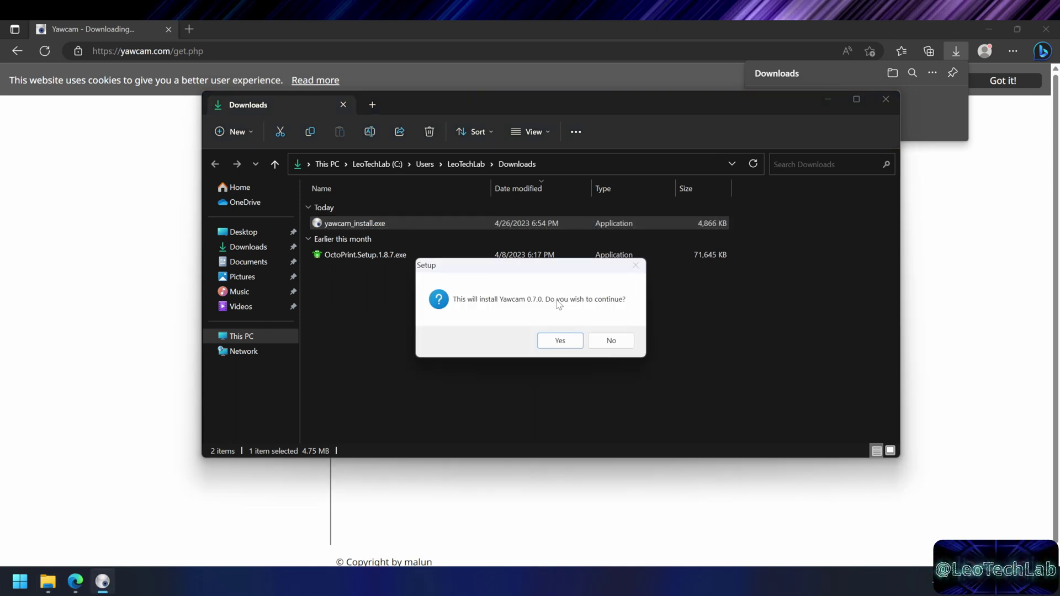
click(569, 345)
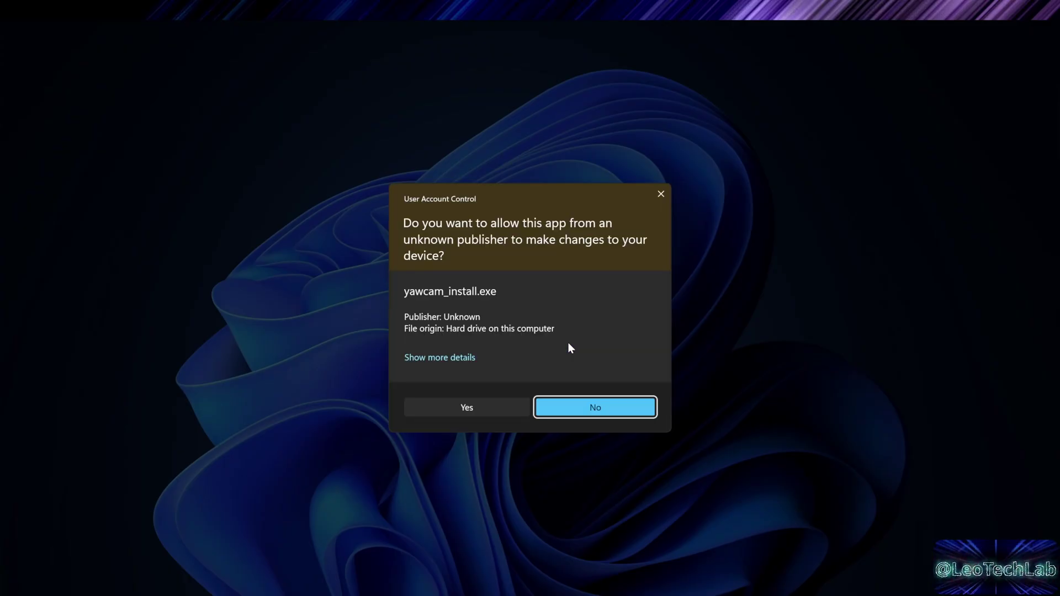
click(490, 412)
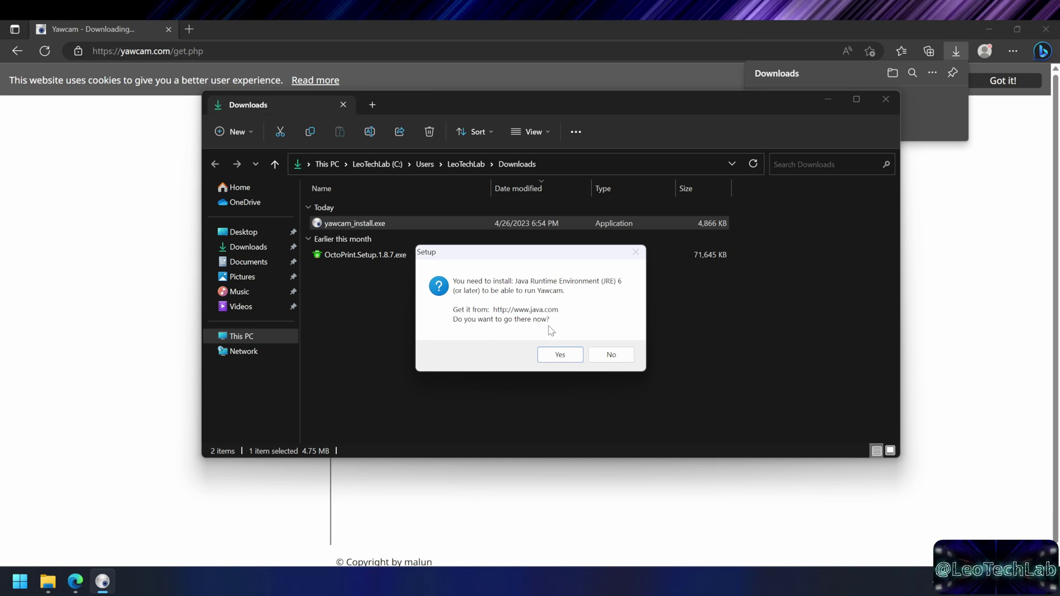
Step: Follow the Yawcam setup's link to the Java website and download the Java installer for Windows
click(575, 357)
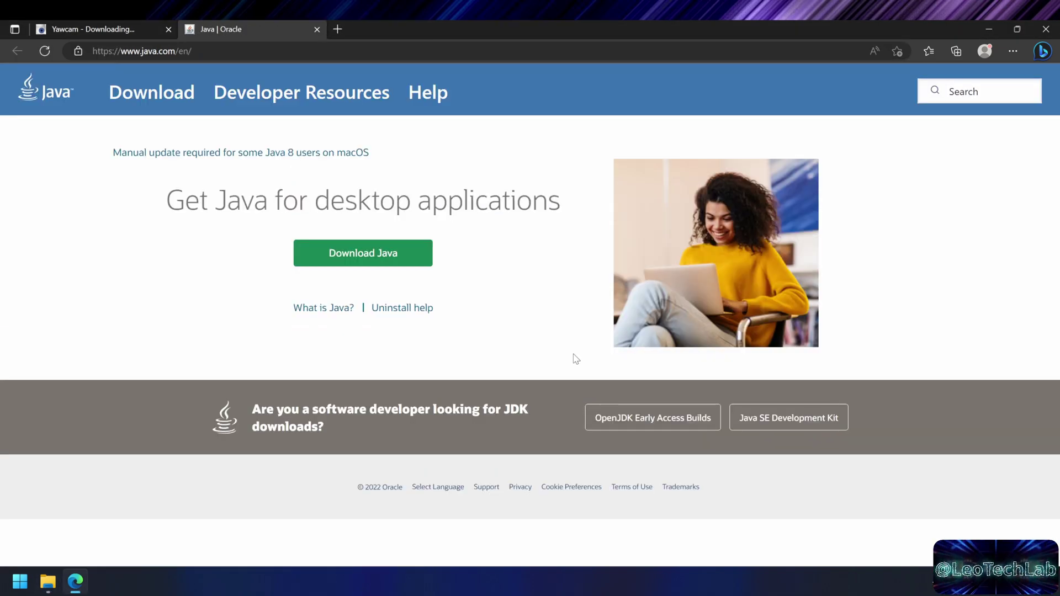
click(389, 254)
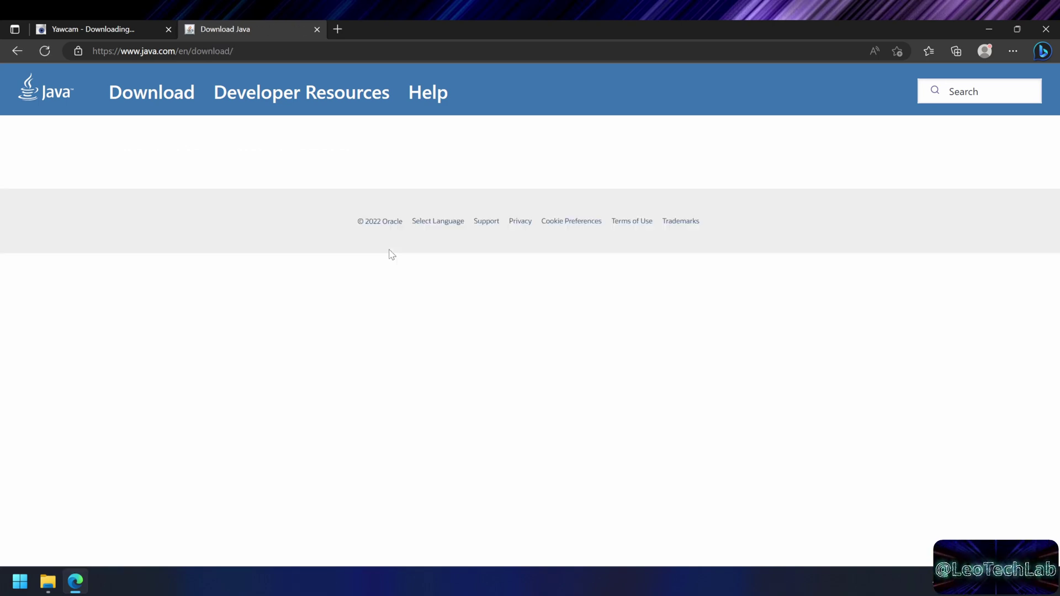
scroll(670, 373, down, 3)
click(671, 373)
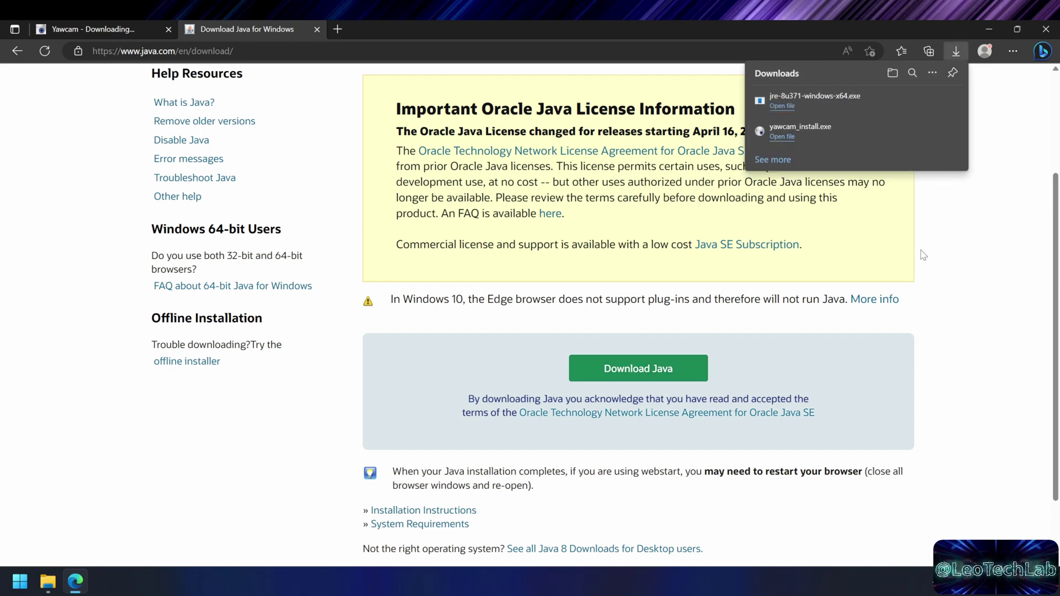
Step: Run jre-8u371-windows-x64.exe from the Downloads folder, allow device changes, install Java and close the finished setup
click(914, 101)
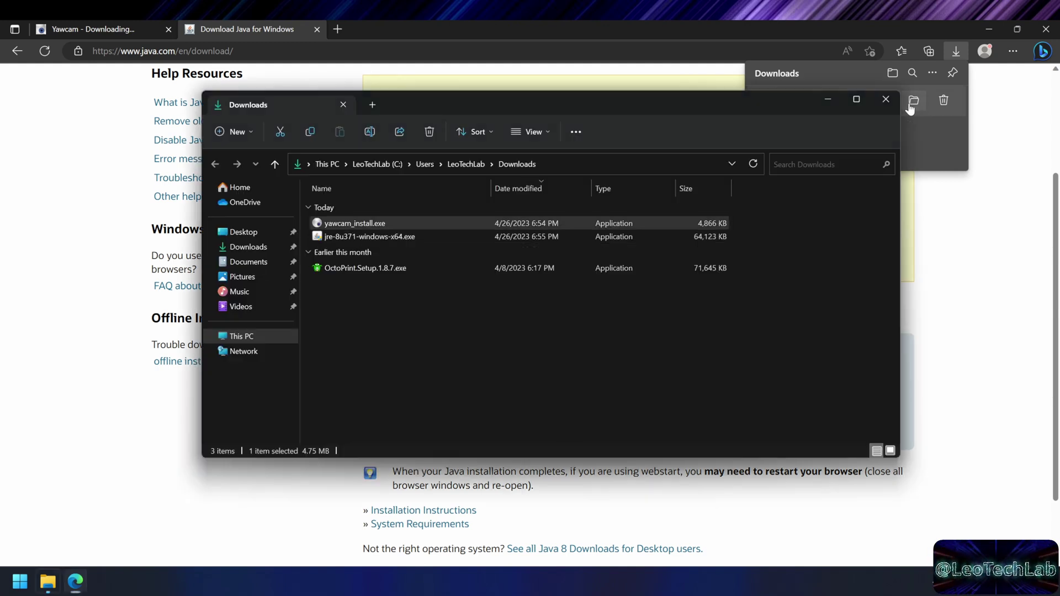
click(507, 350)
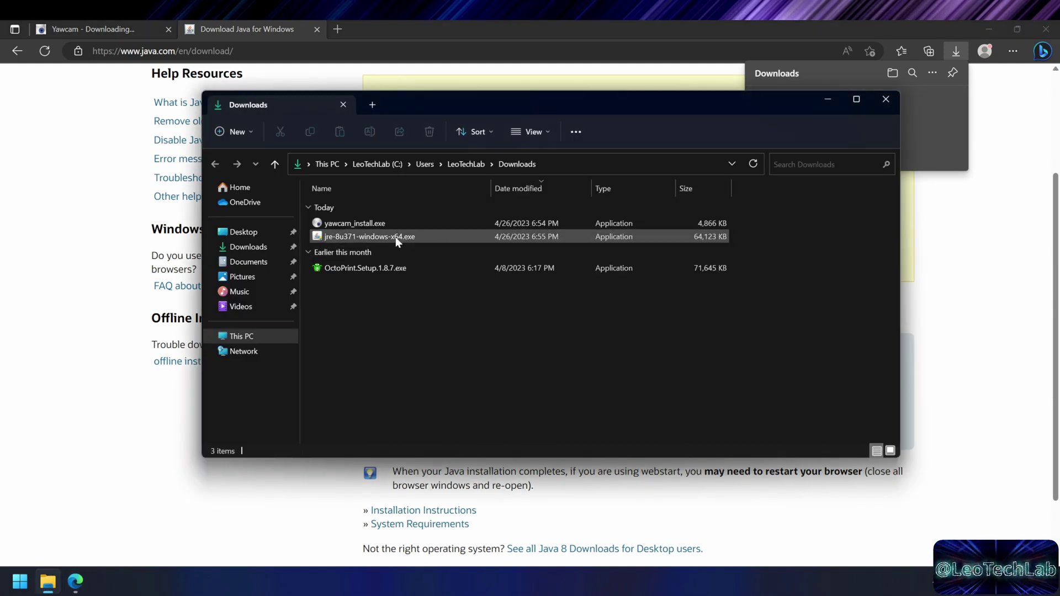
double_click(395, 236)
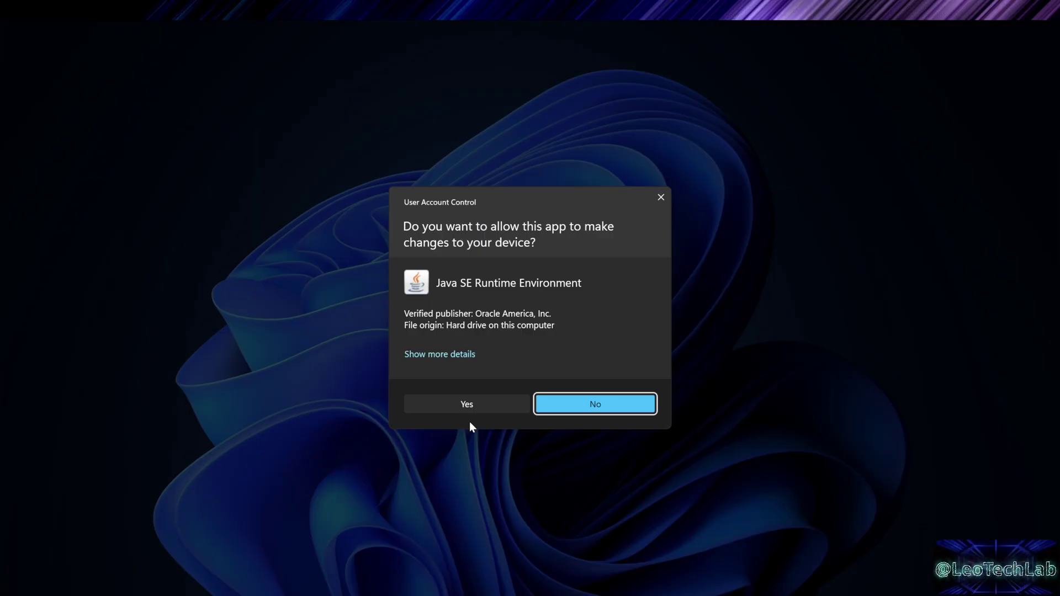
click(484, 406)
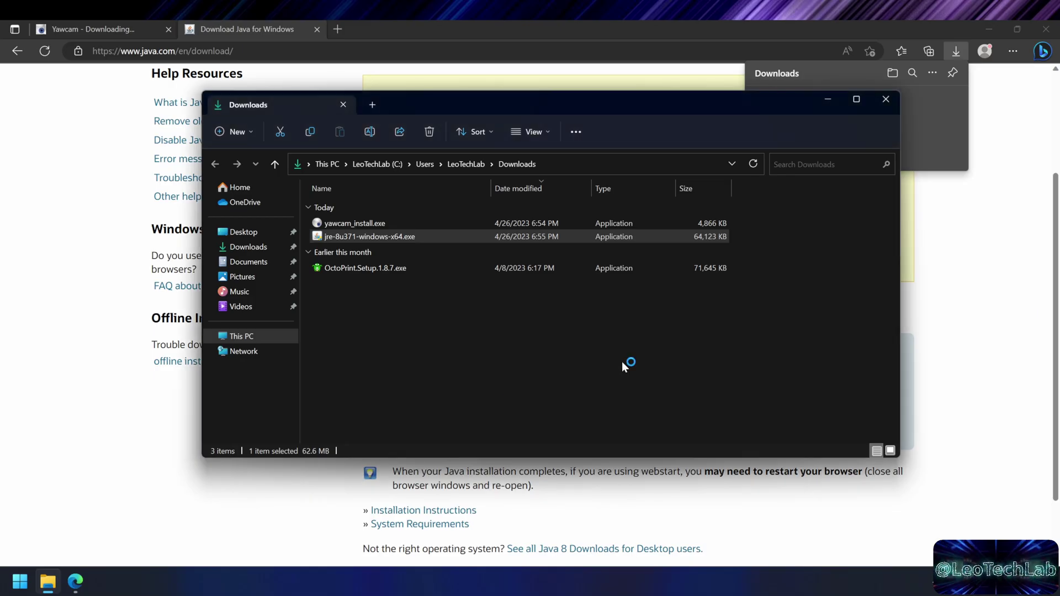
click(645, 416)
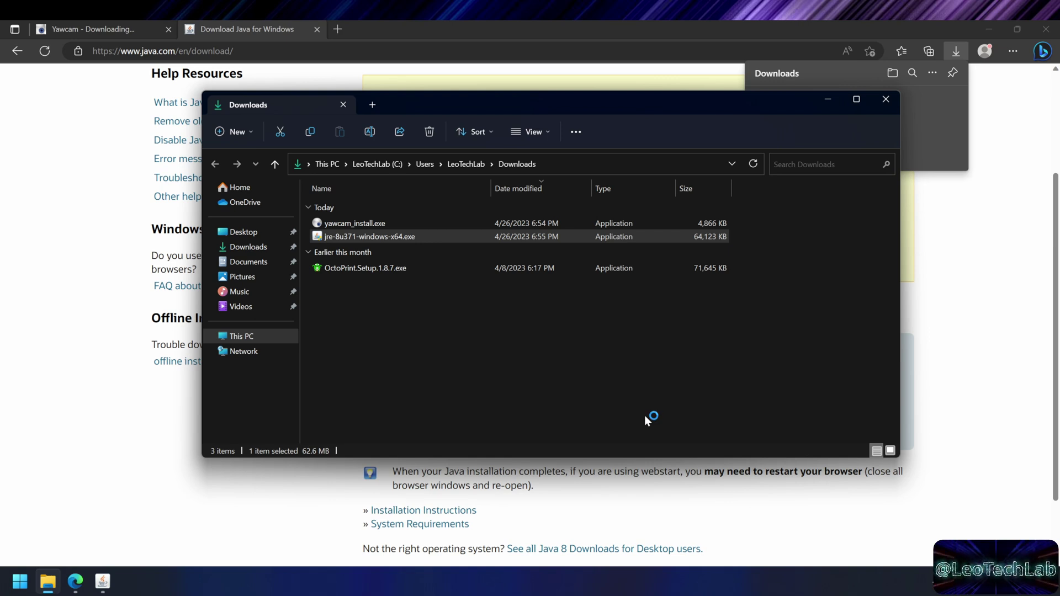
click(103, 584)
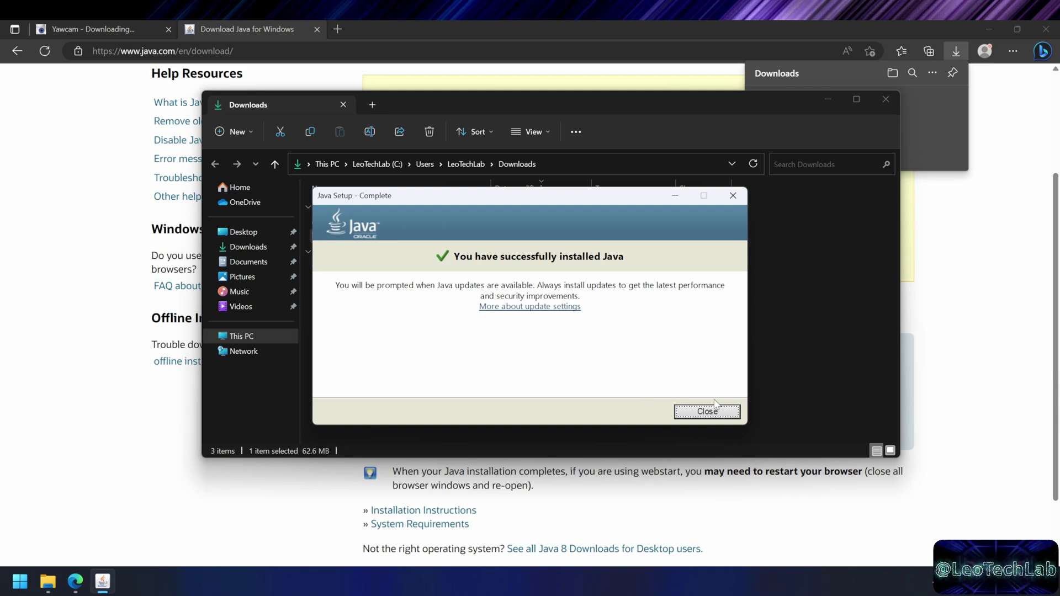
click(696, 412)
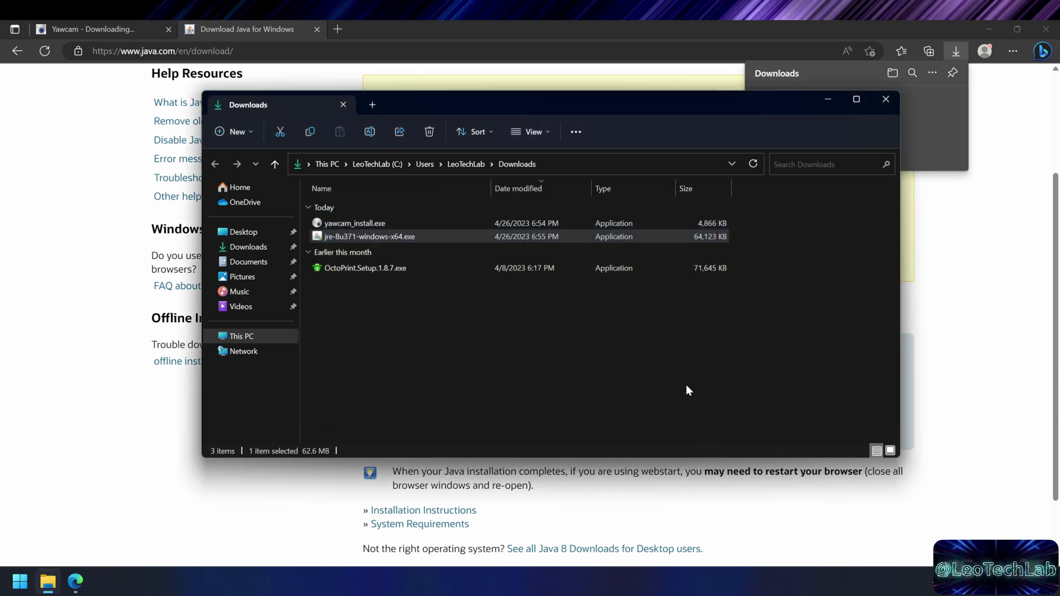
Step: Open Terminal and run the java command to check the Java installation, reviewing its output from the beginning
click(20, 581)
click(204, 143)
text(terminal)
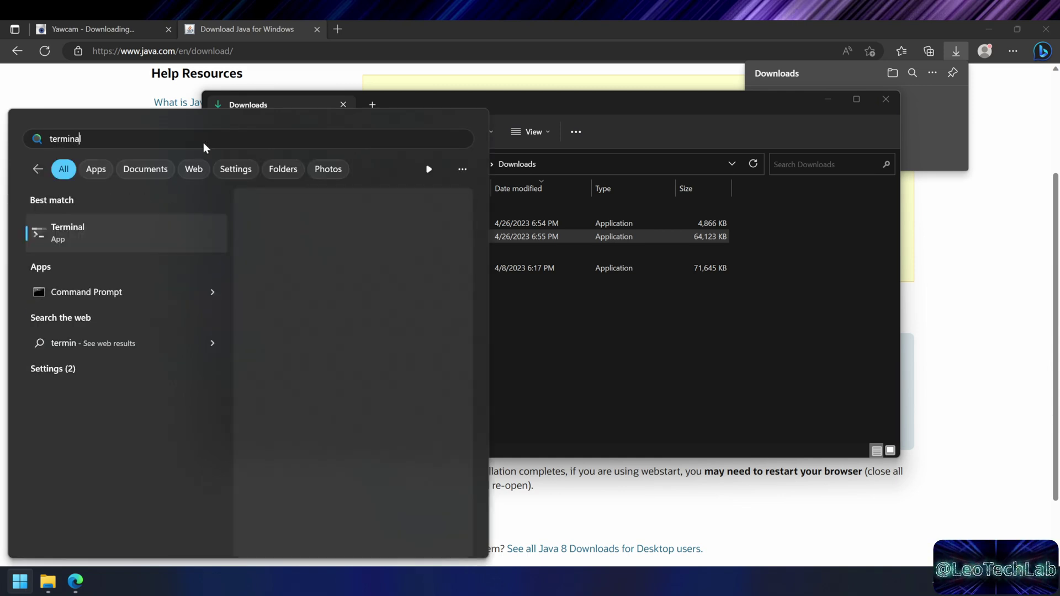
key(Return)
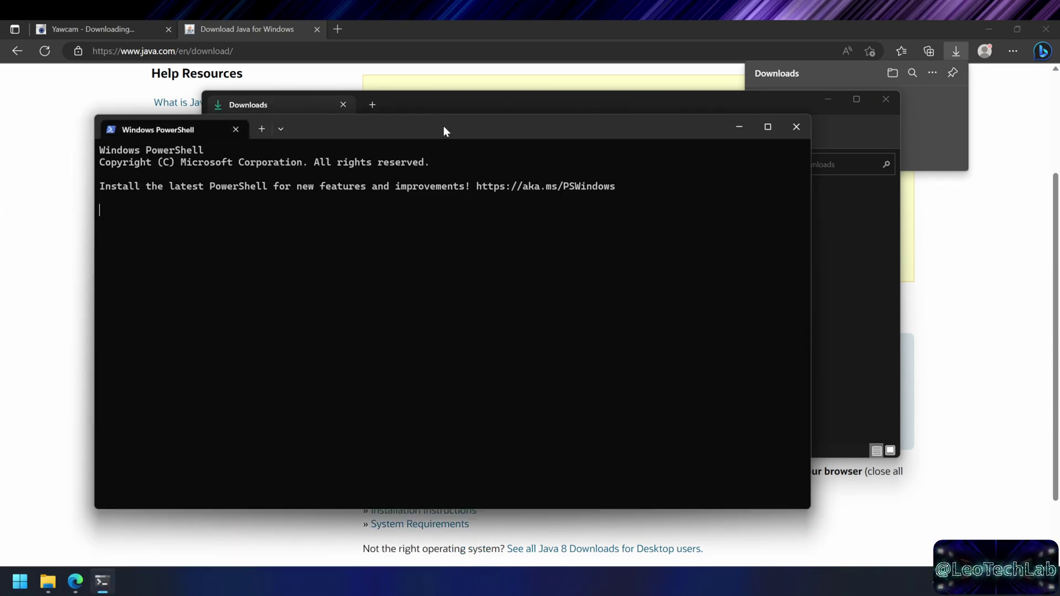
text(java)
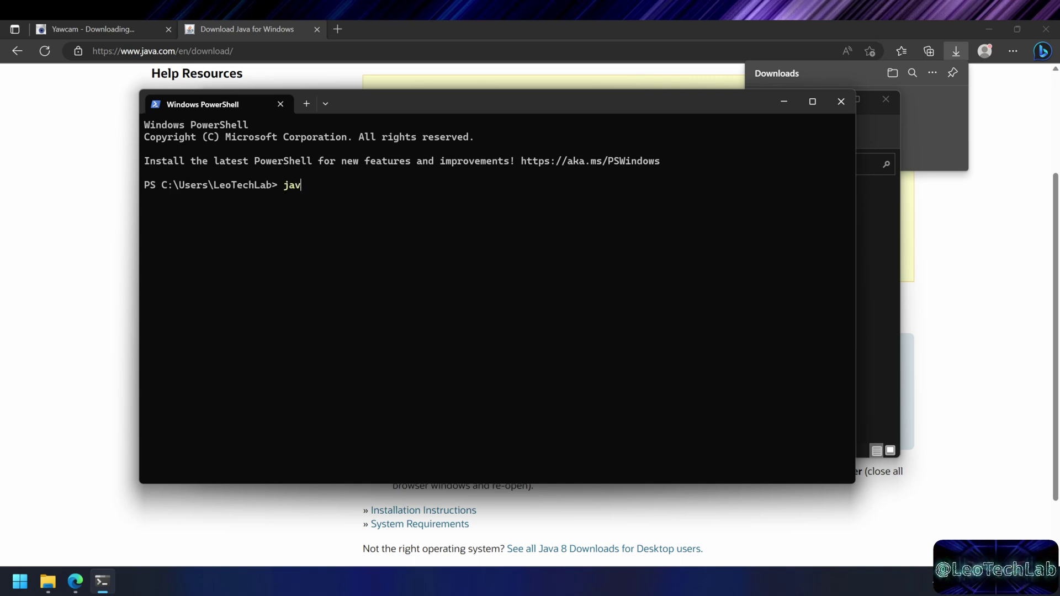
key(Return)
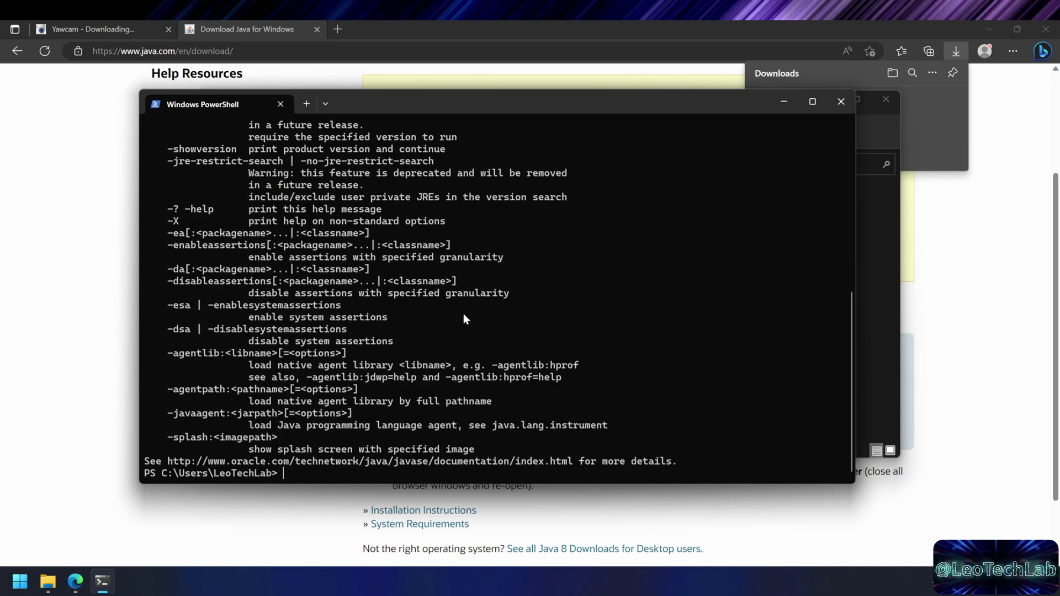
scroll(464, 313, up, 9)
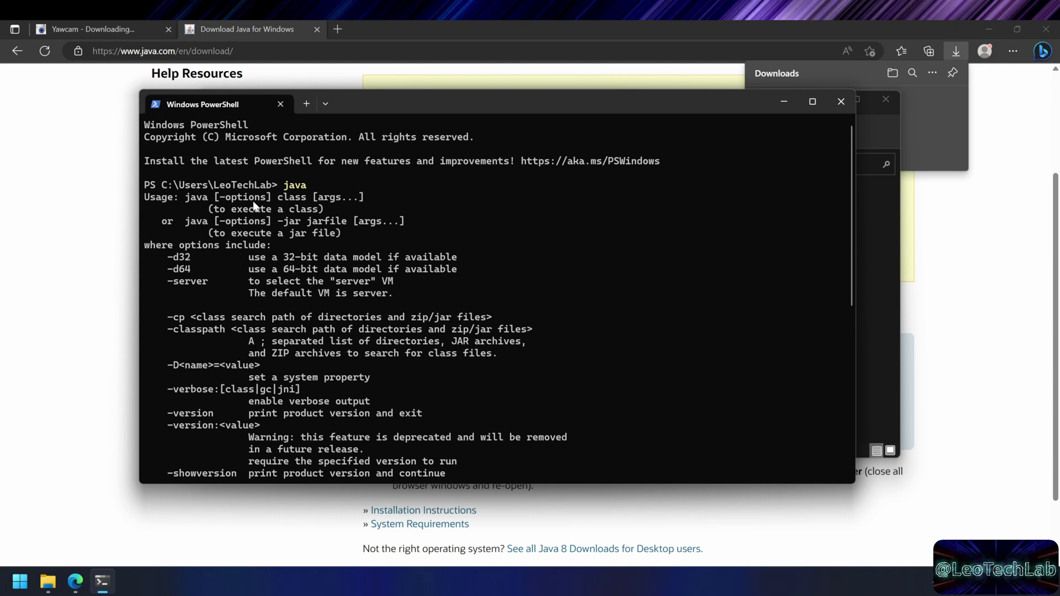
Step: Look over the java command's usage output and close the PowerShell window
drag(151, 198, 549, 366)
click(556, 350)
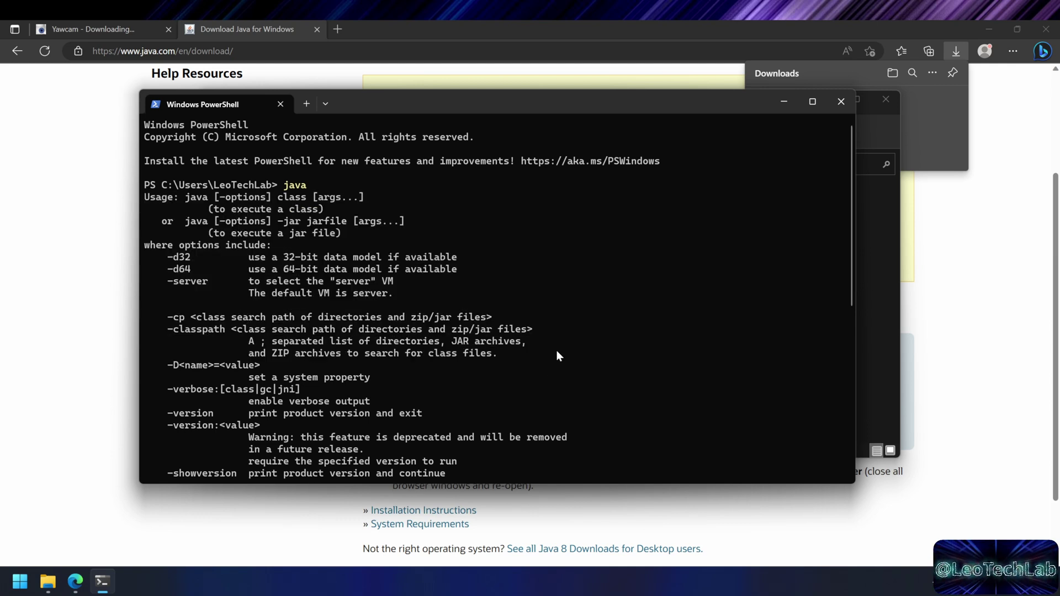
click(842, 102)
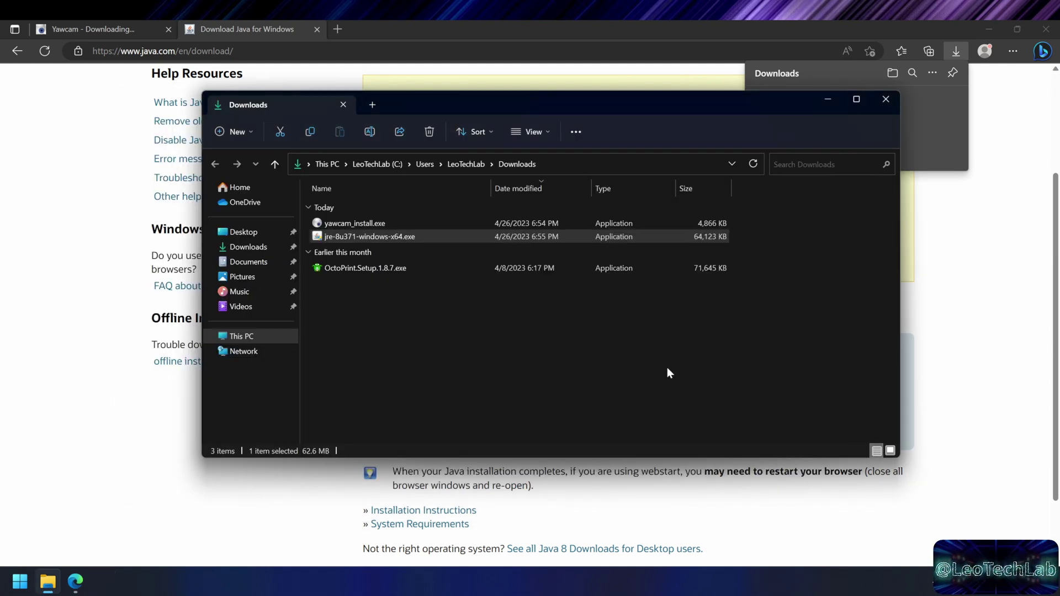
Step: Run yawcam_install.exe from the Downloads folder again, agree to install Yawcam 0.7.0 and allow the device changes
click(578, 374)
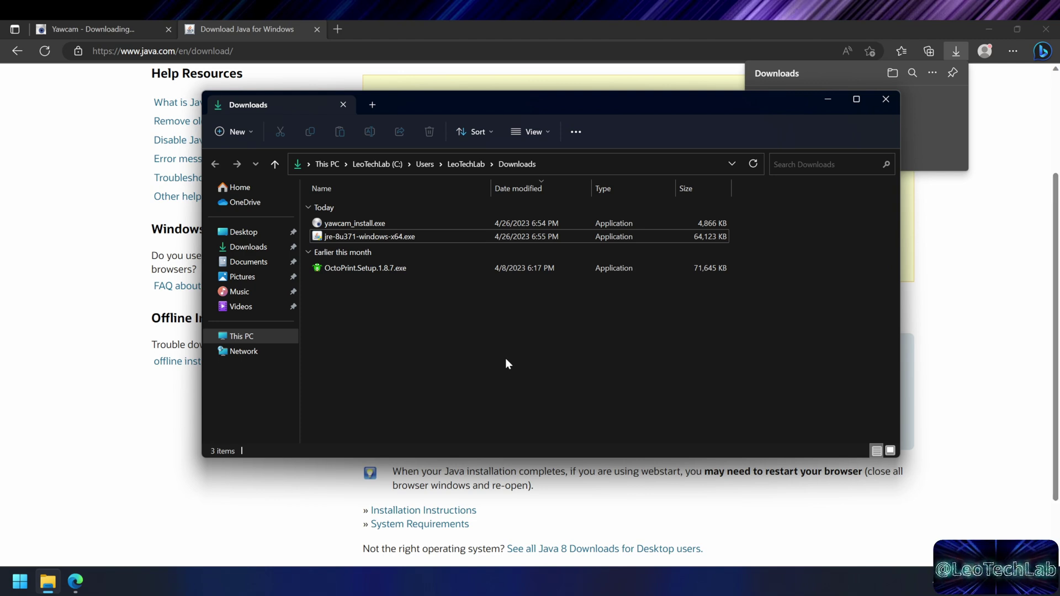
double_click(367, 221)
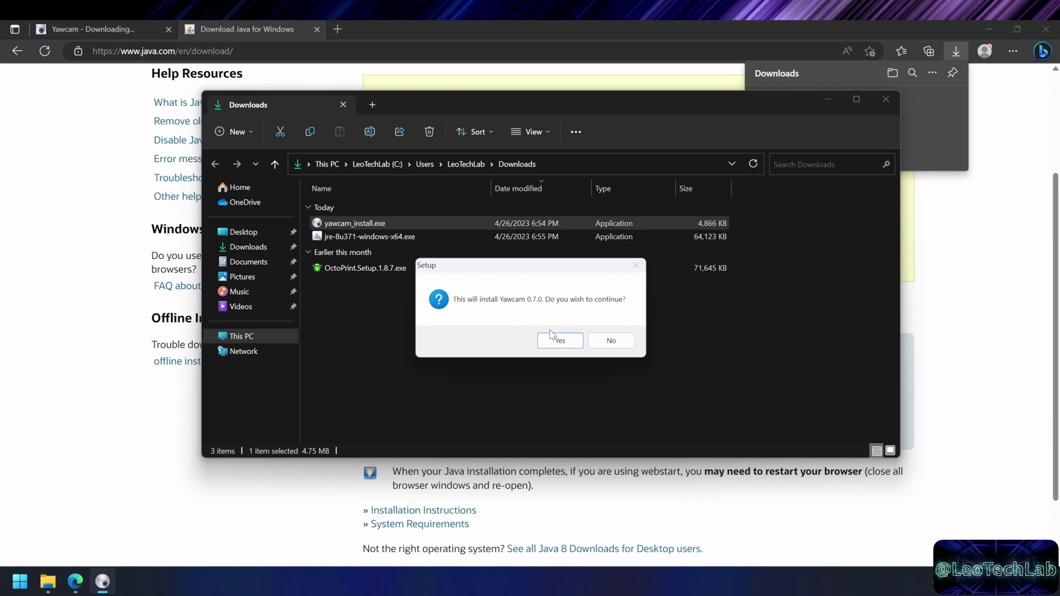
click(561, 342)
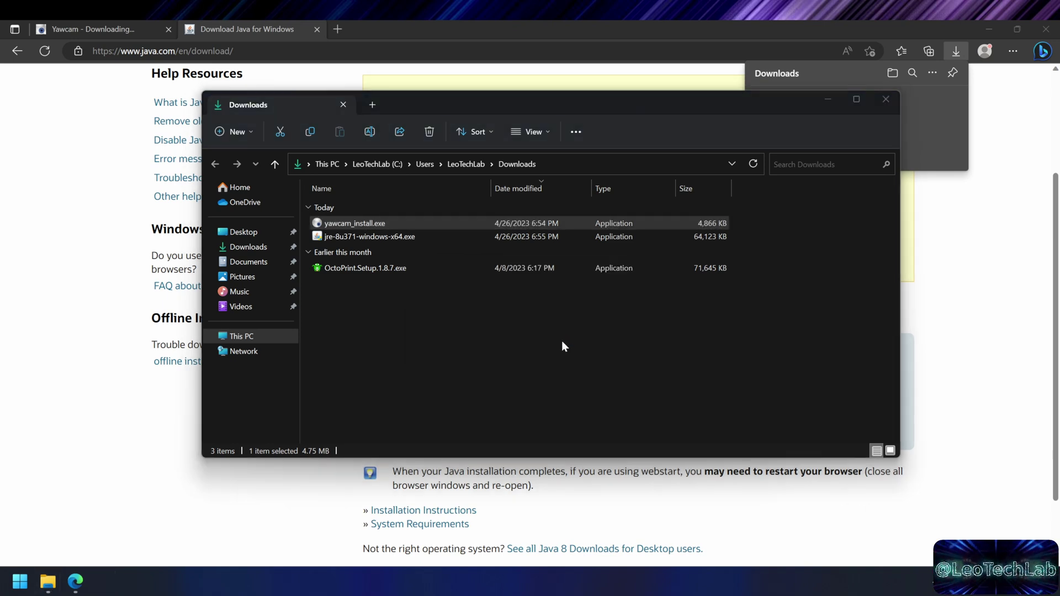
click(475, 409)
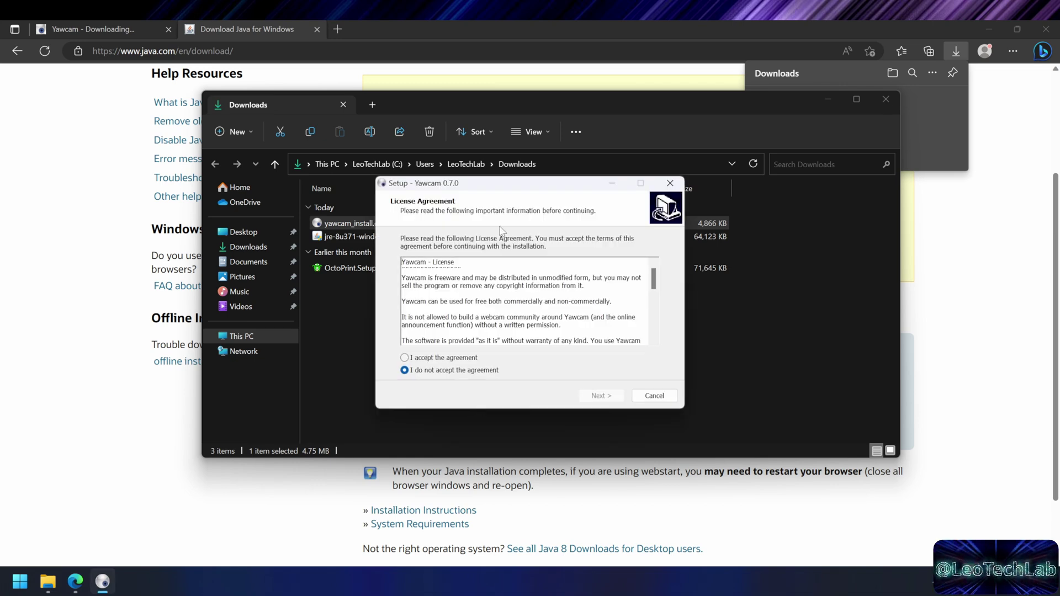
Step: Accept the Yawcam license, keep the default destination and Start Menu folders, decline the desktop and quick launch icons, and install
click(450, 358)
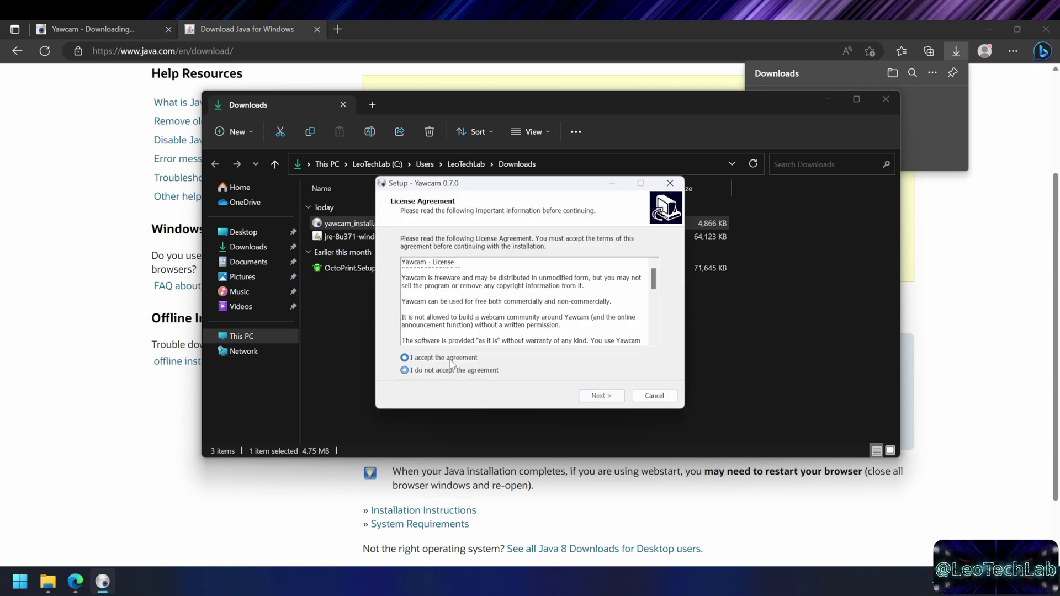
click(613, 397)
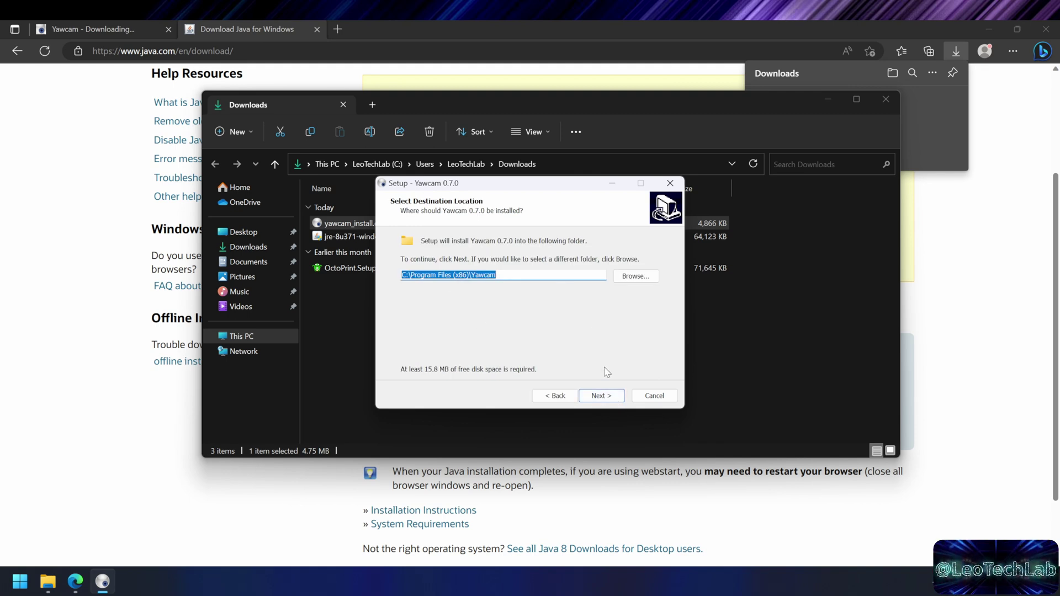
click(616, 402)
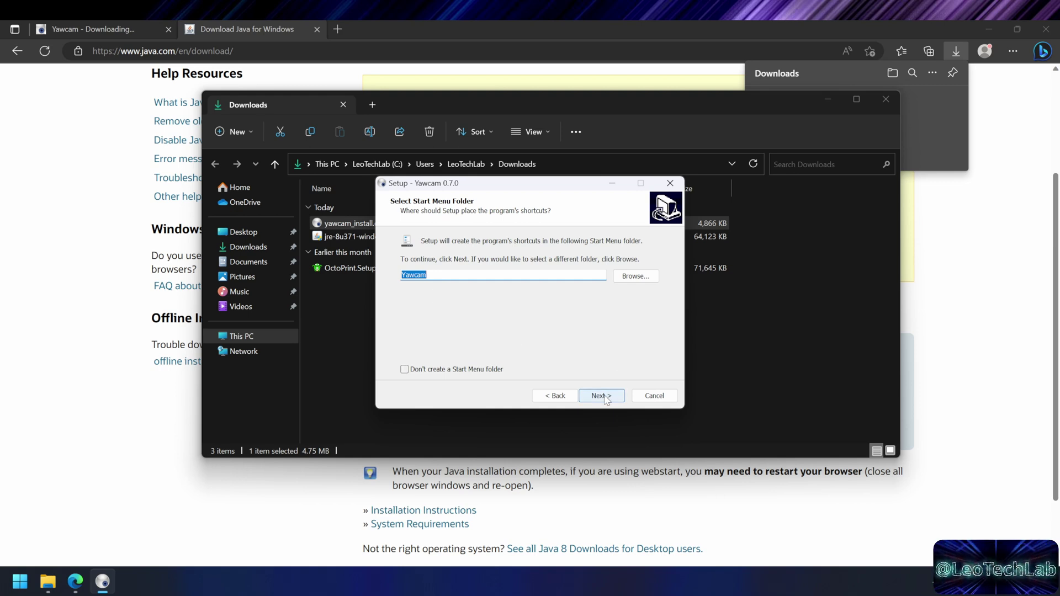
click(616, 402)
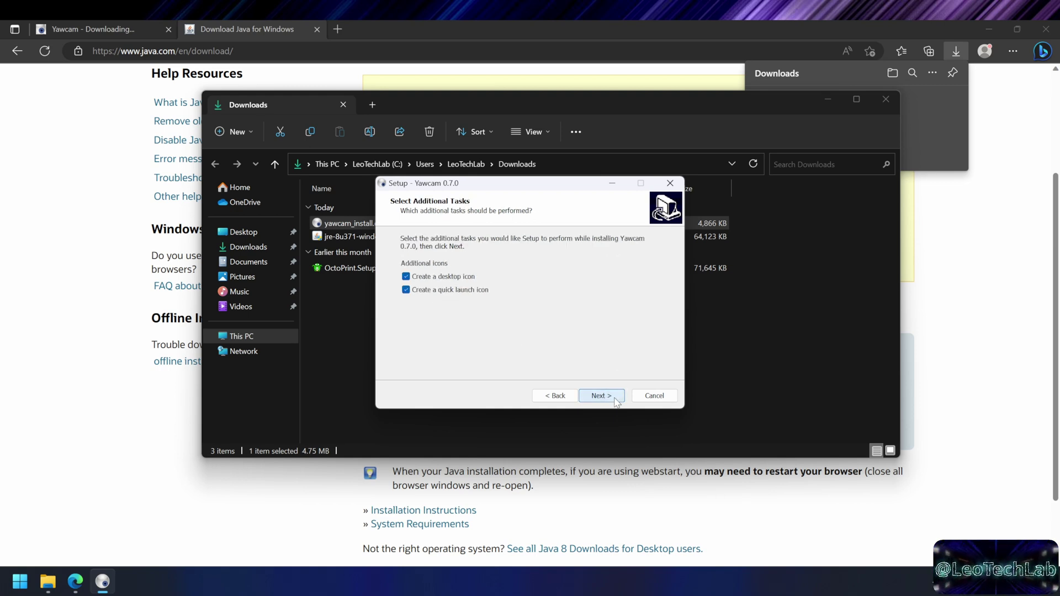
click(462, 279)
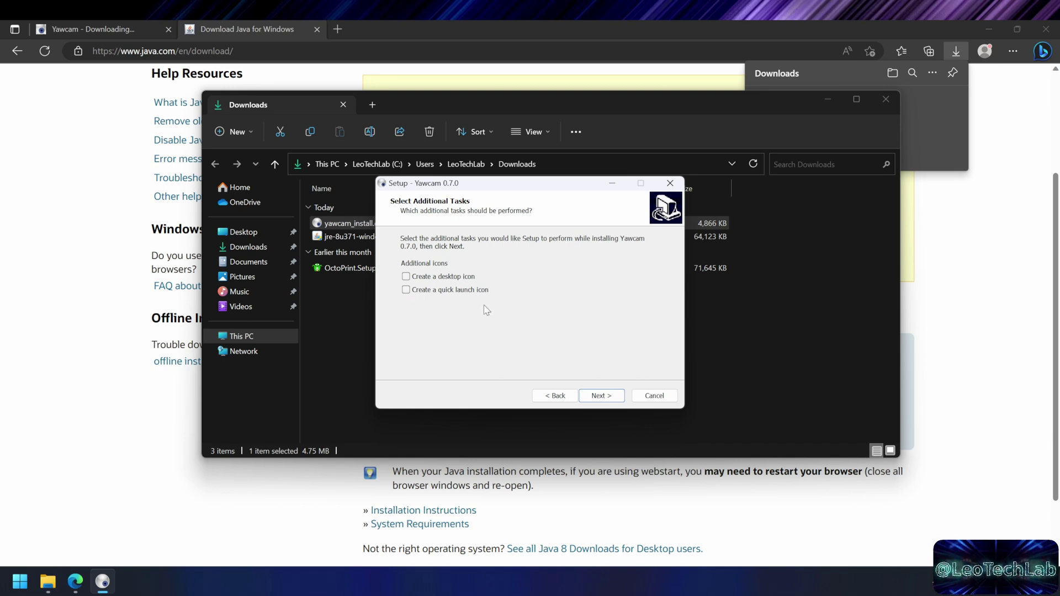
click(602, 396)
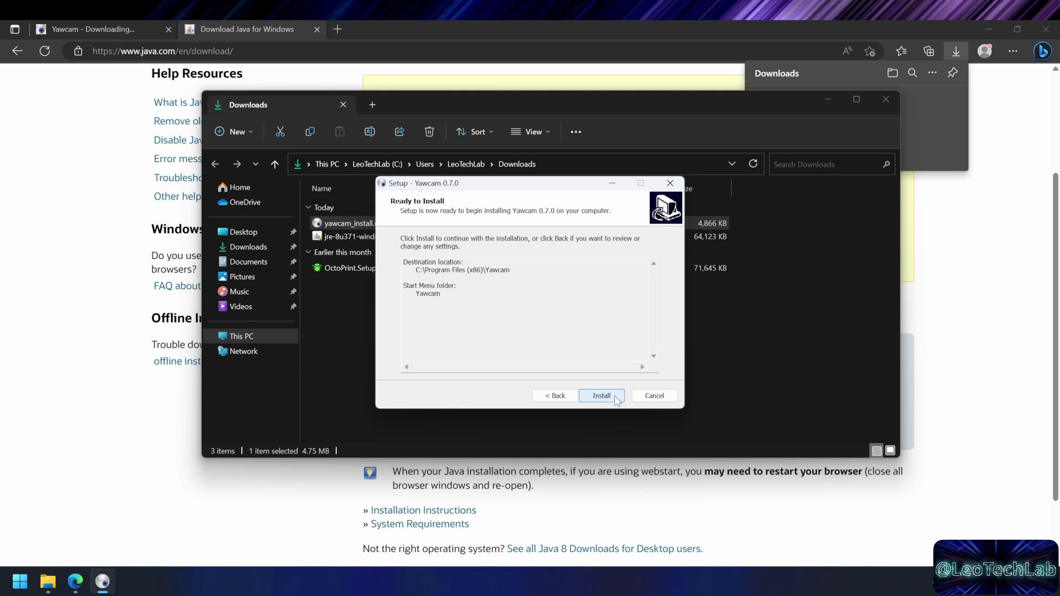
click(617, 398)
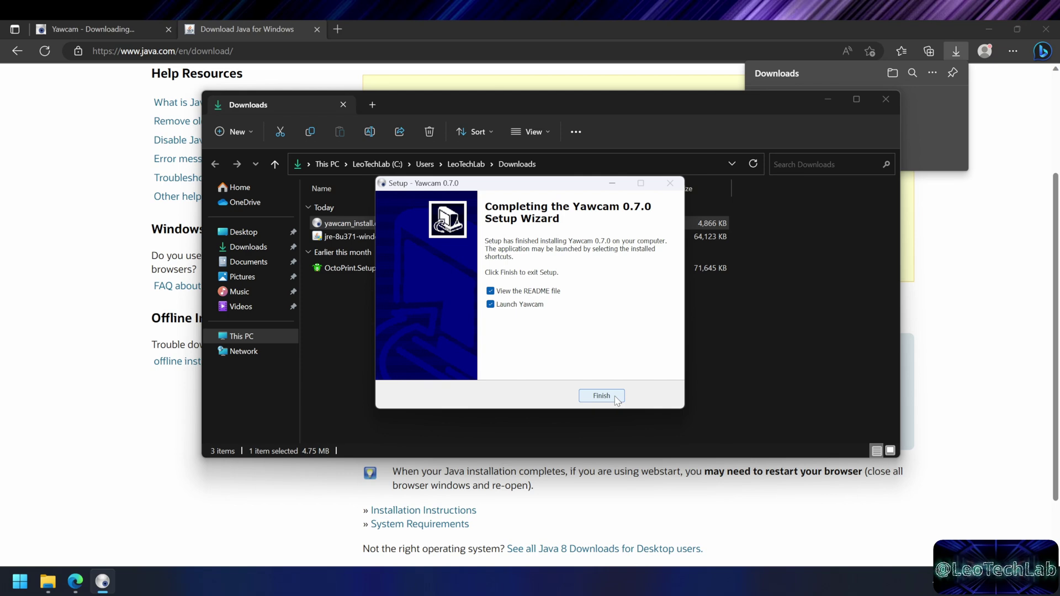
Step: Finish the setup without viewing the README, launching Yawcam, and minimize the browser and Downloads windows
click(546, 291)
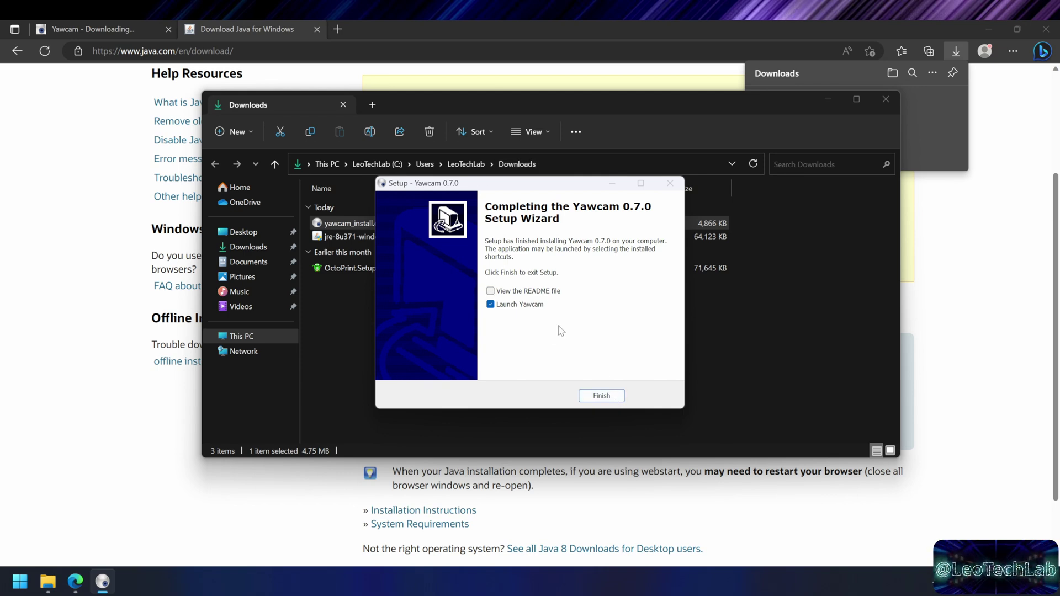
click(602, 396)
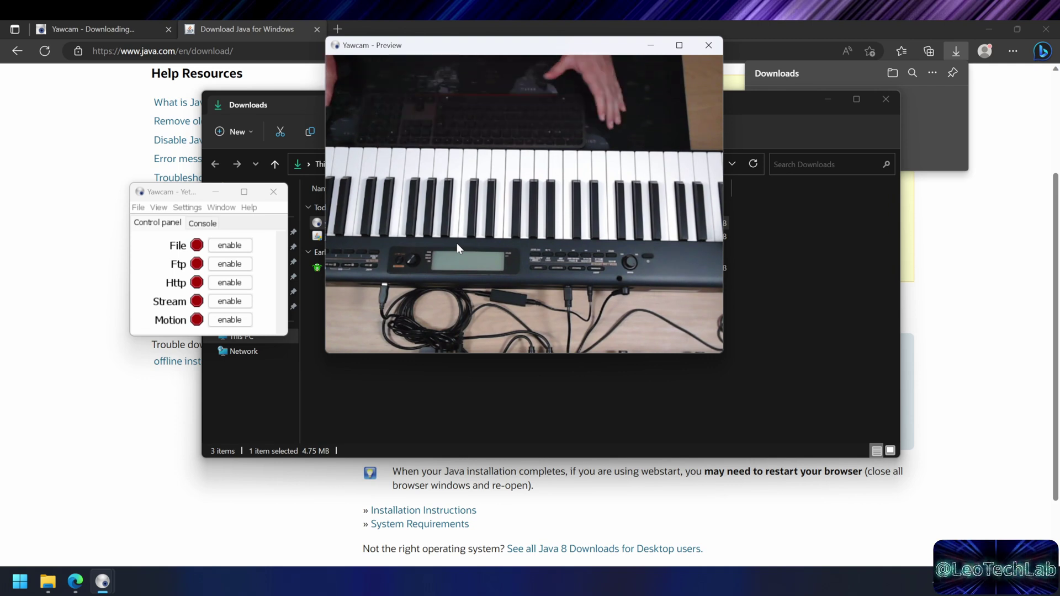
click(996, 31)
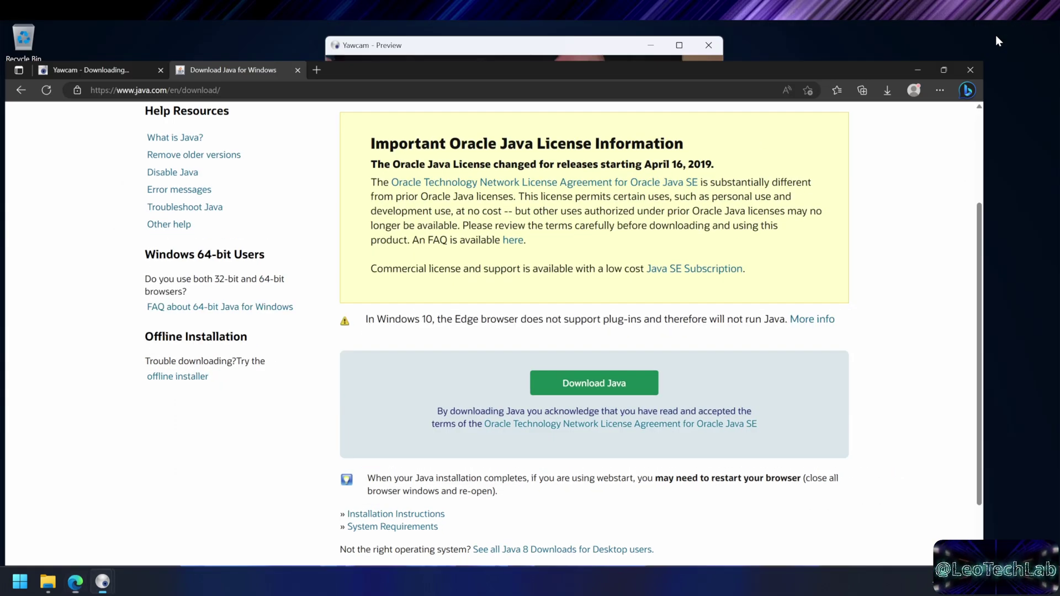
click(827, 99)
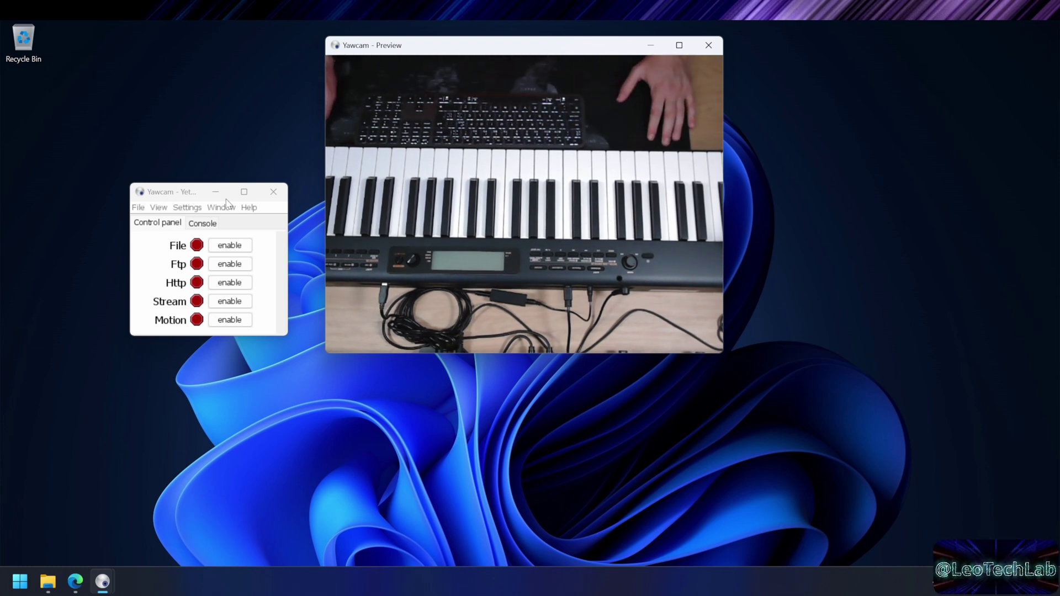
Step: Scan for video devices in Yawcam and choose Angetube Live Camera from the detected devices
click(183, 208)
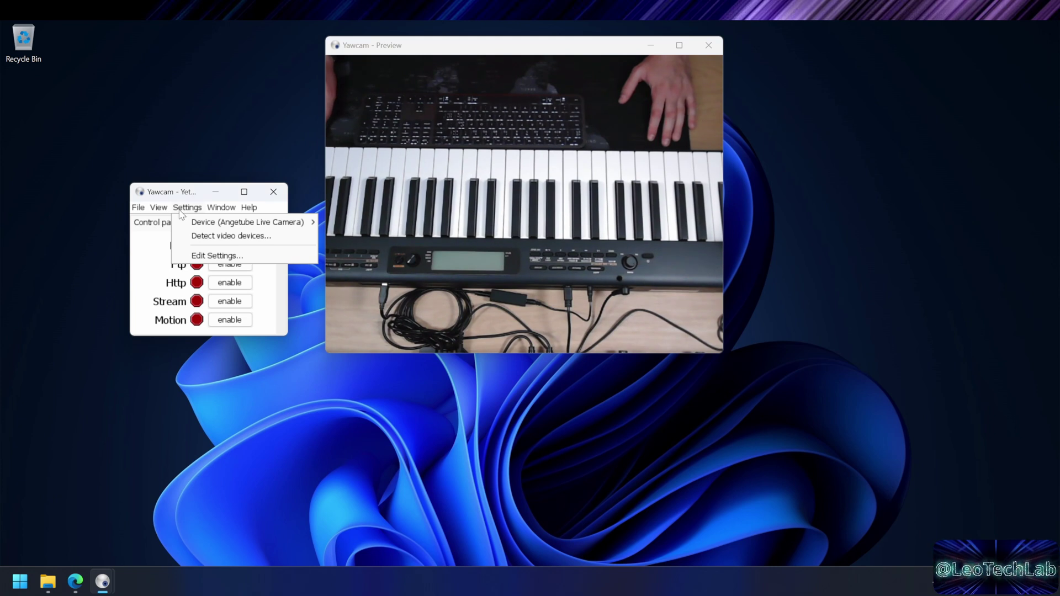
click(192, 209)
click(193, 209)
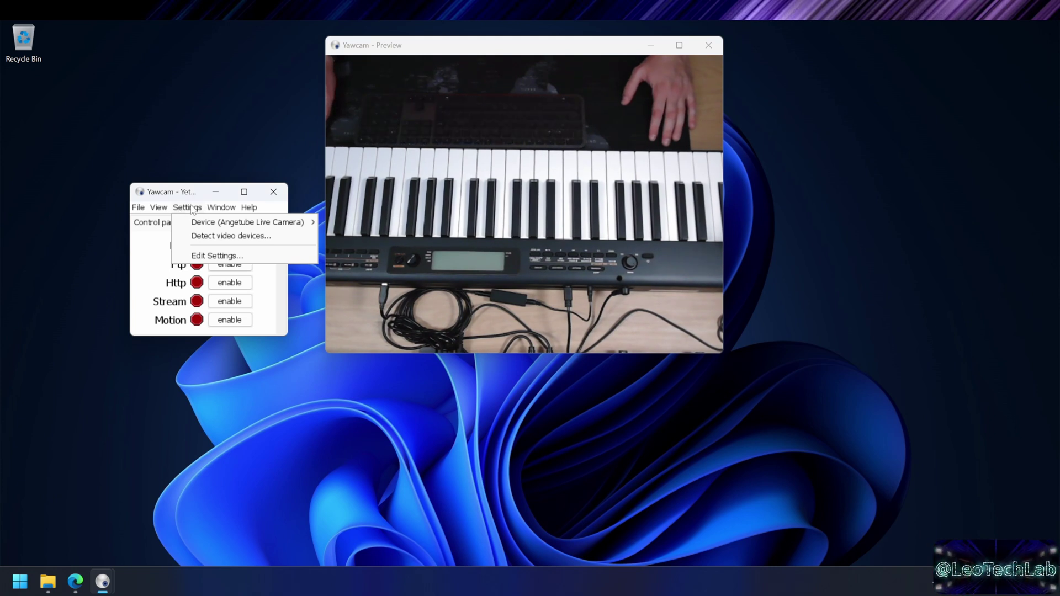
click(221, 236)
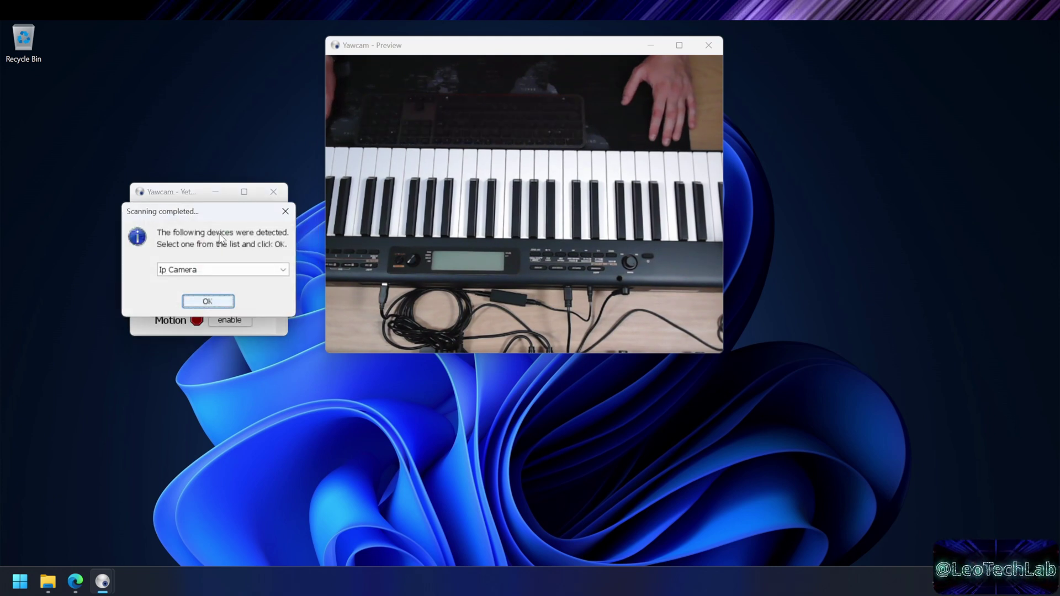
click(239, 270)
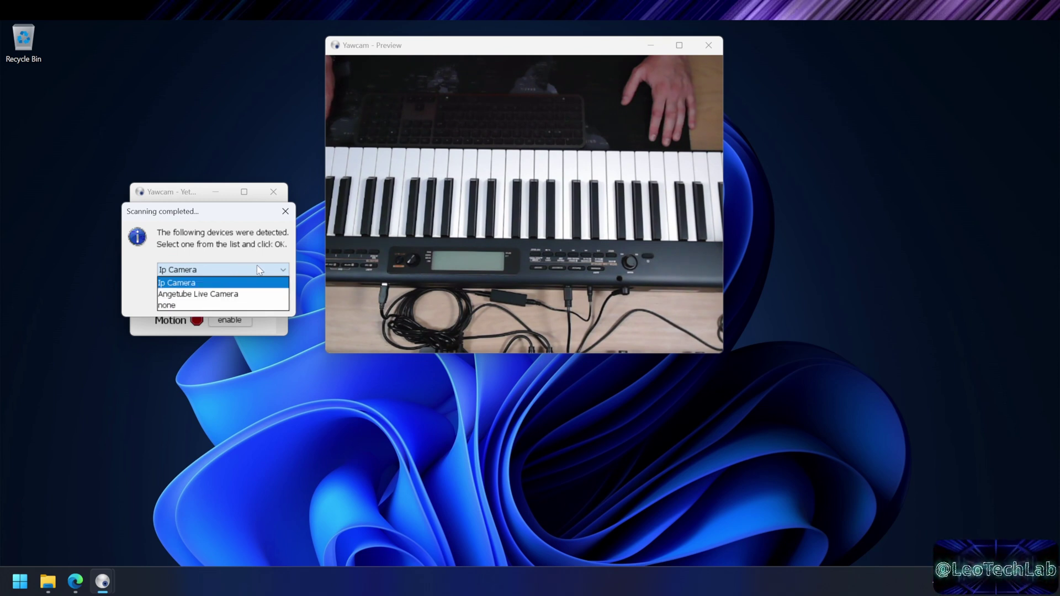
click(229, 293)
click(229, 304)
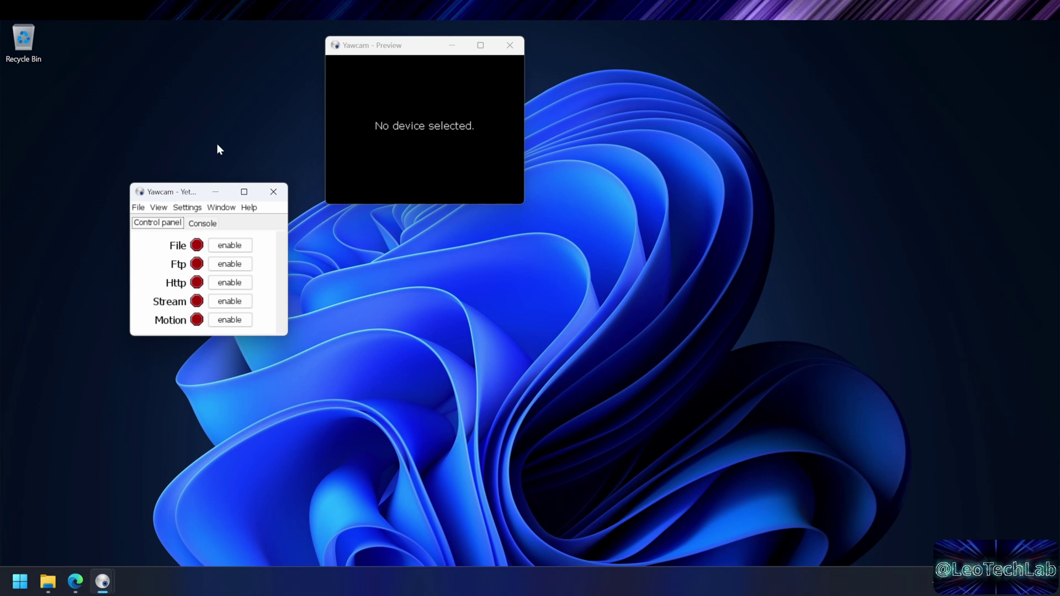
Step: Scan for video devices again, view the list of detected devices and dismiss it without choosing one
click(191, 208)
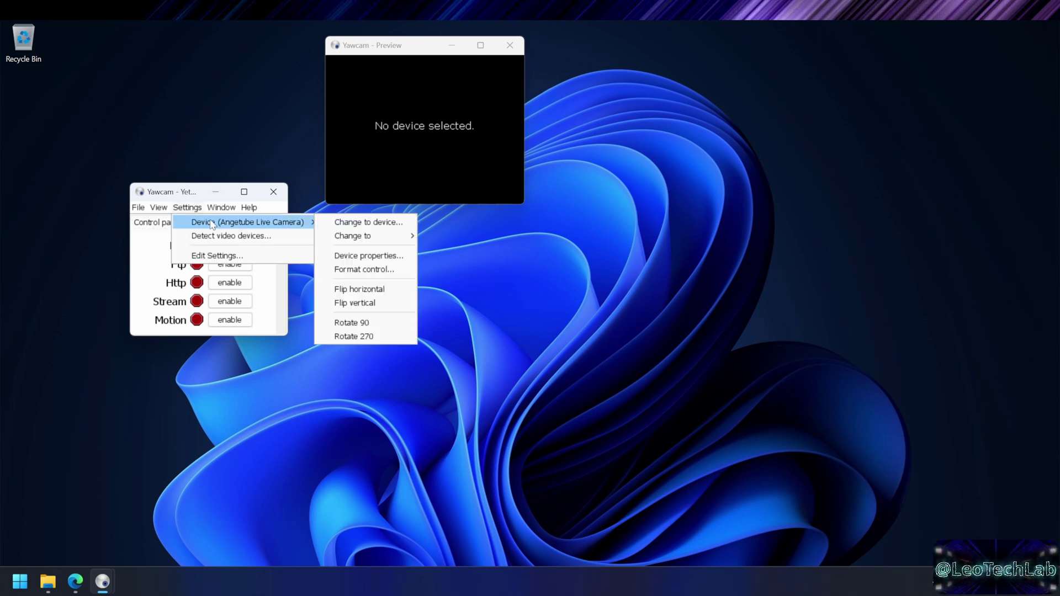
click(227, 236)
click(226, 270)
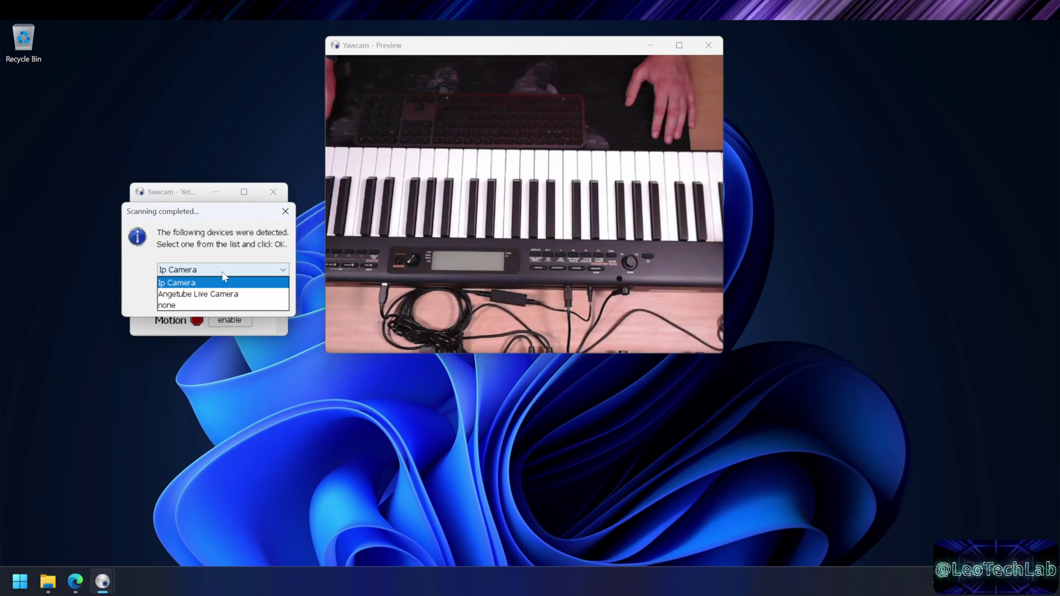
click(286, 212)
click(285, 213)
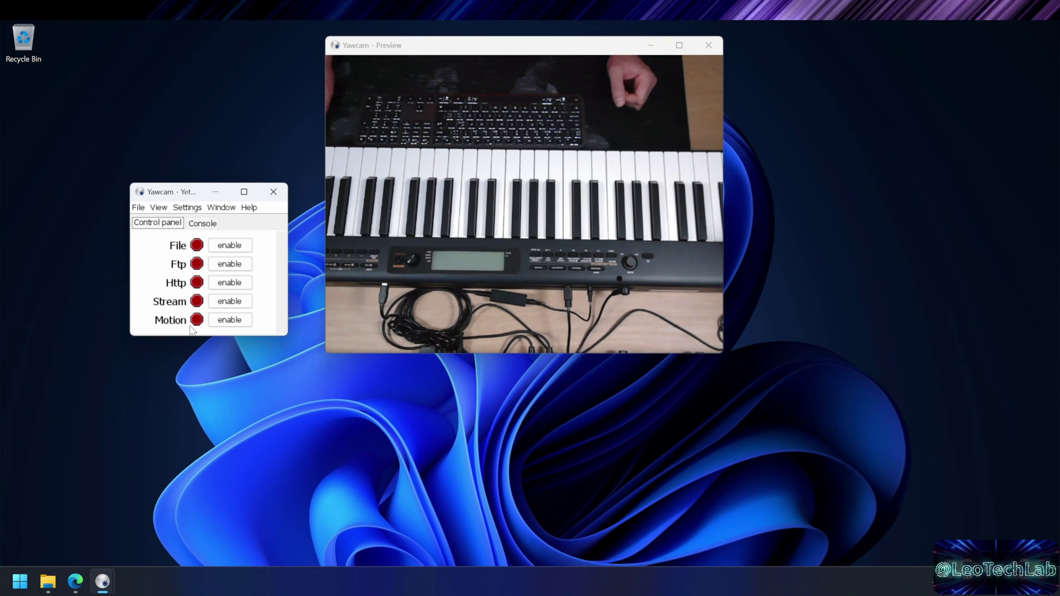
Step: Enable the Stream output, allow Java through the firewall on private networks, and enable the Http output
click(241, 303)
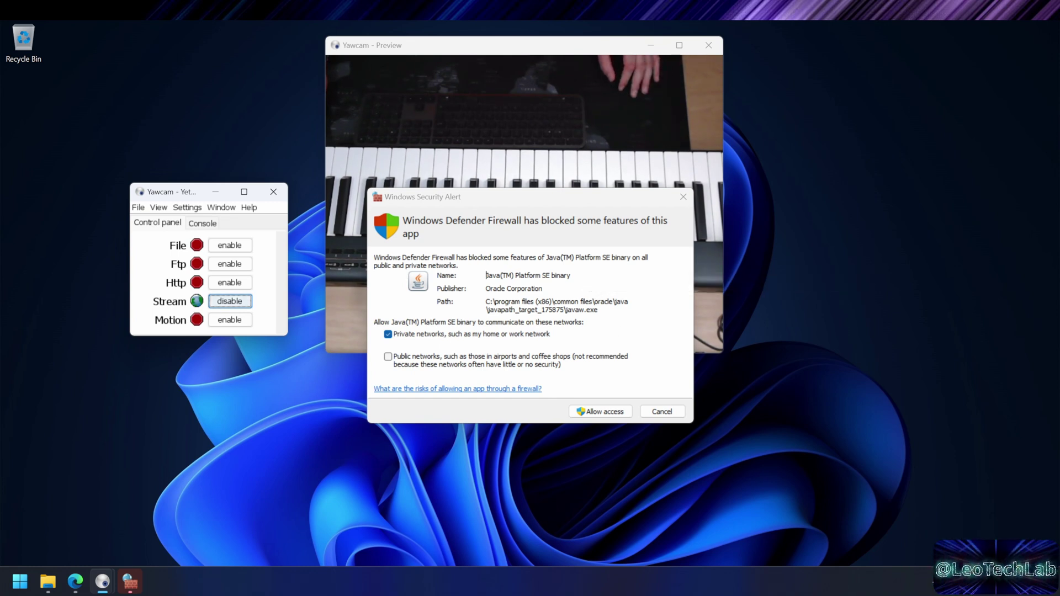
click(598, 413)
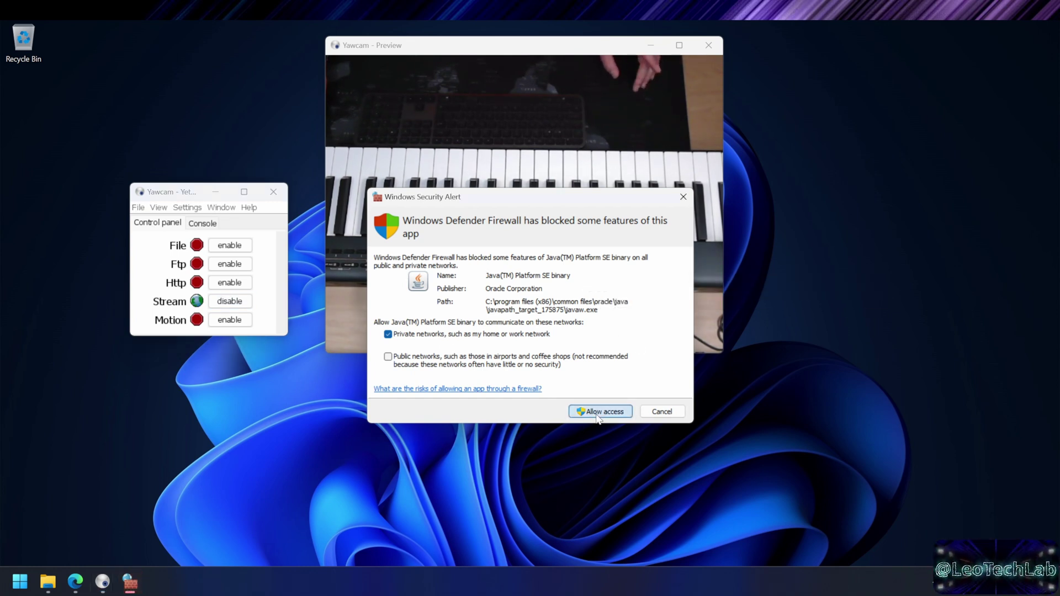
click(598, 413)
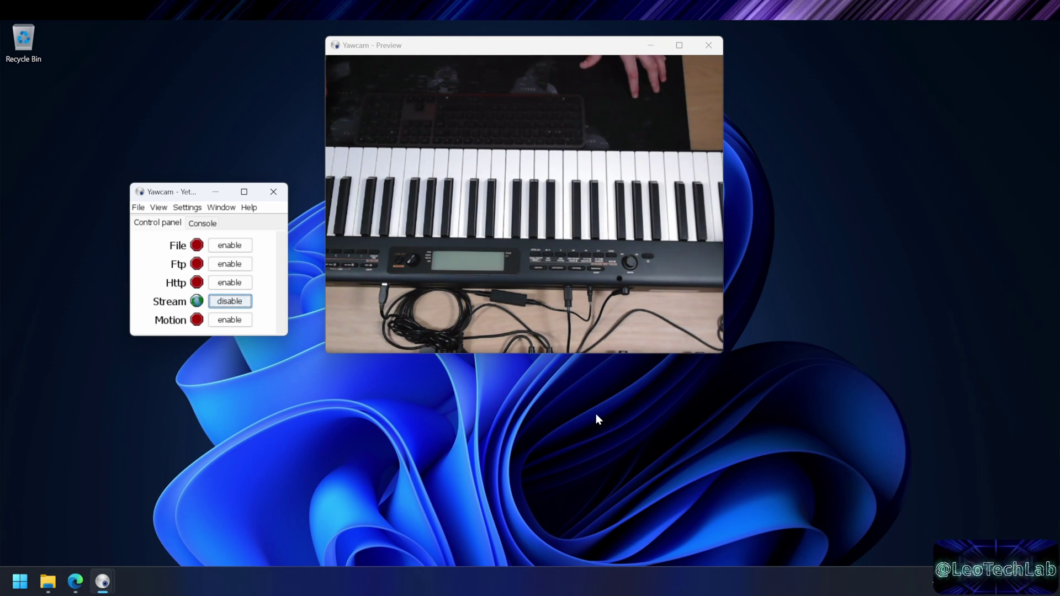
click(245, 285)
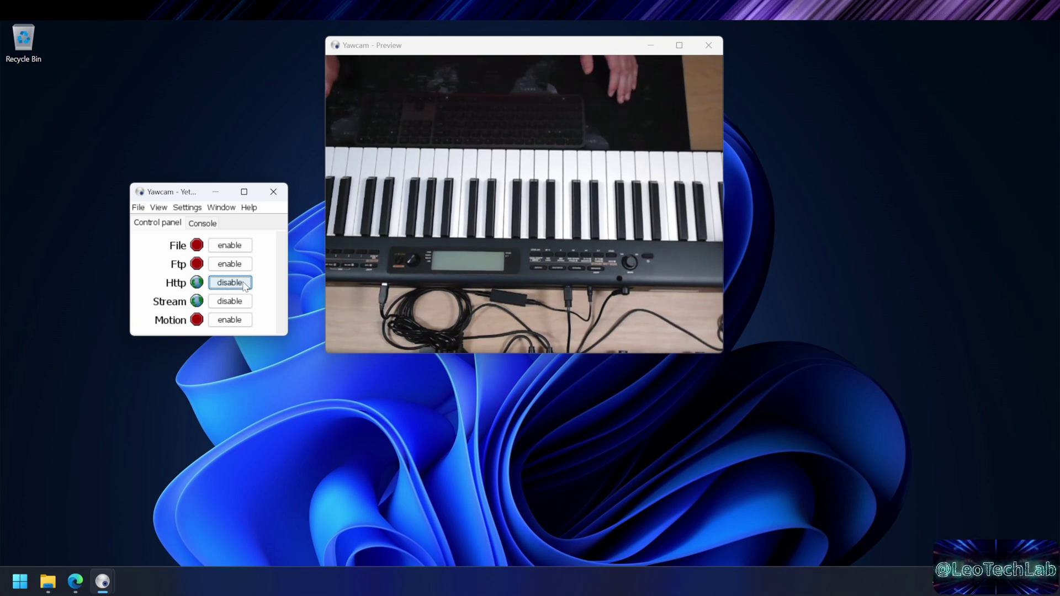
Step: In Yawcam's connection settings, turn off public IP detection at startup and the use of UPNP to open router ports
click(188, 208)
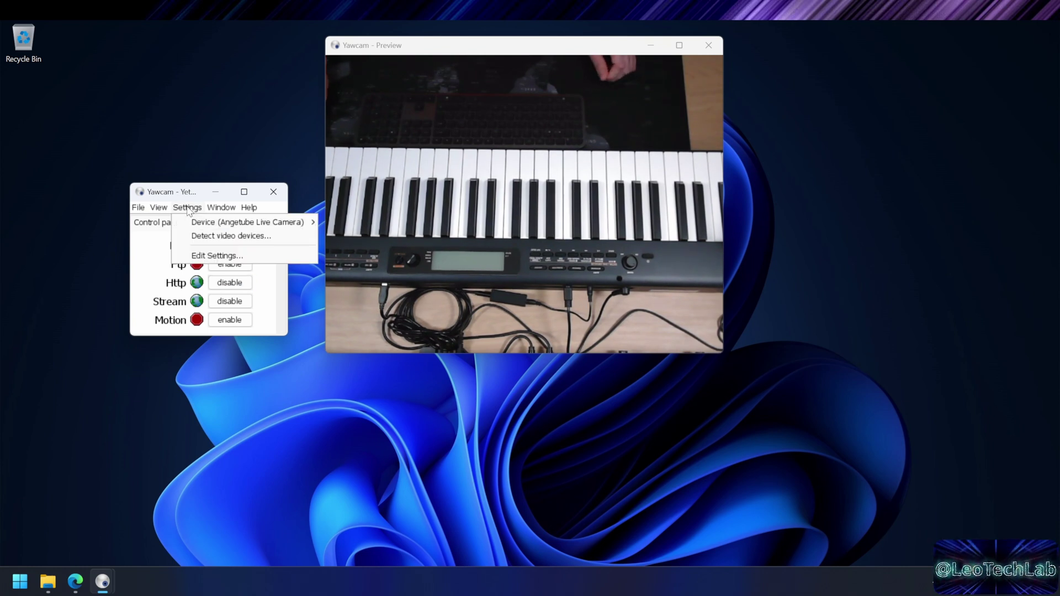
click(221, 258)
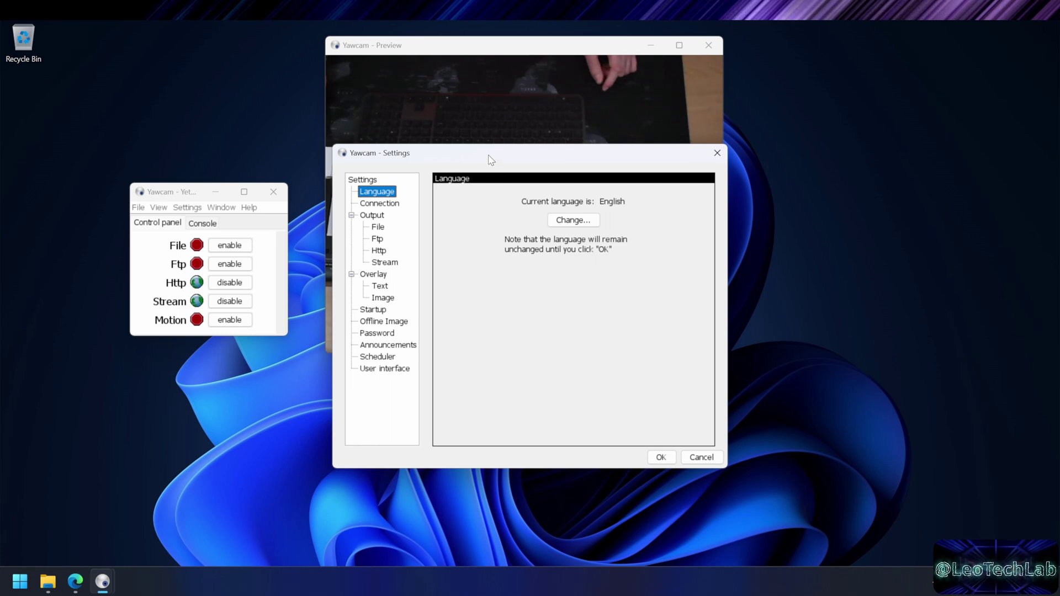
click(385, 205)
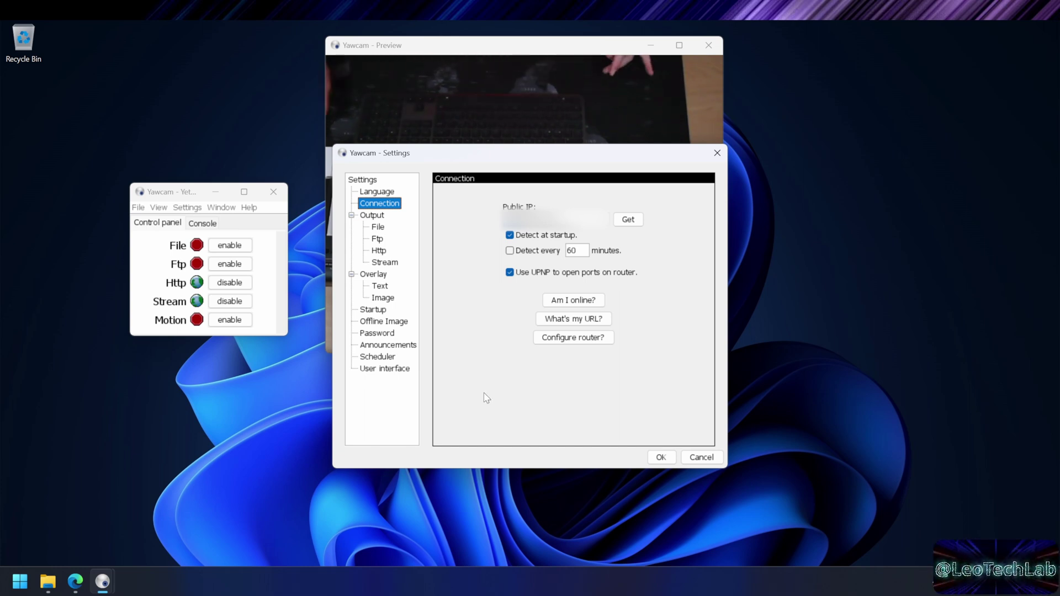
click(510, 236)
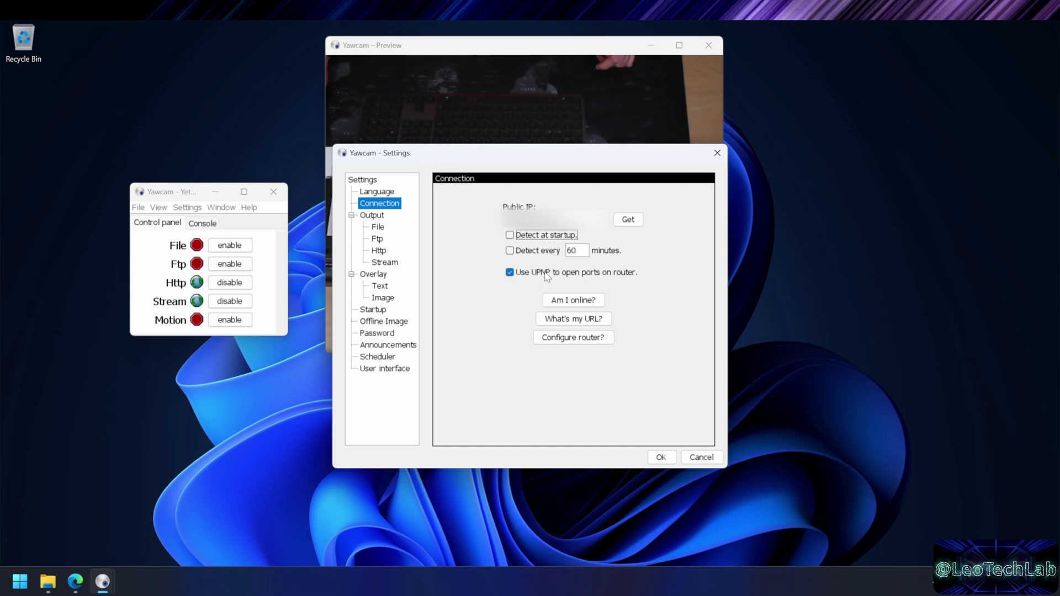
click(510, 274)
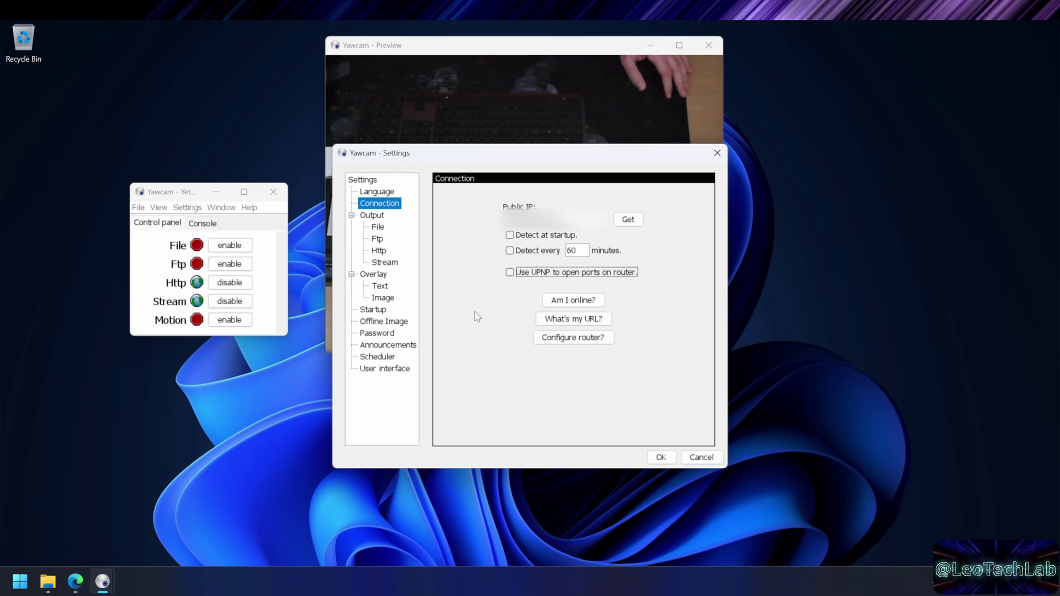
Step: In the Http output settings, raise the image quality to 100 %
click(378, 216)
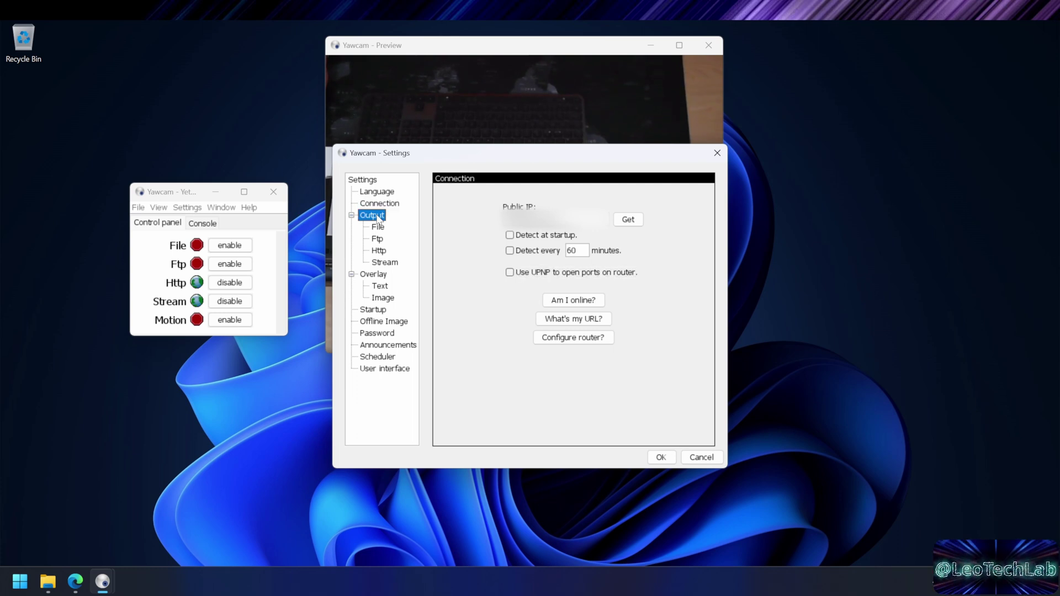
click(379, 251)
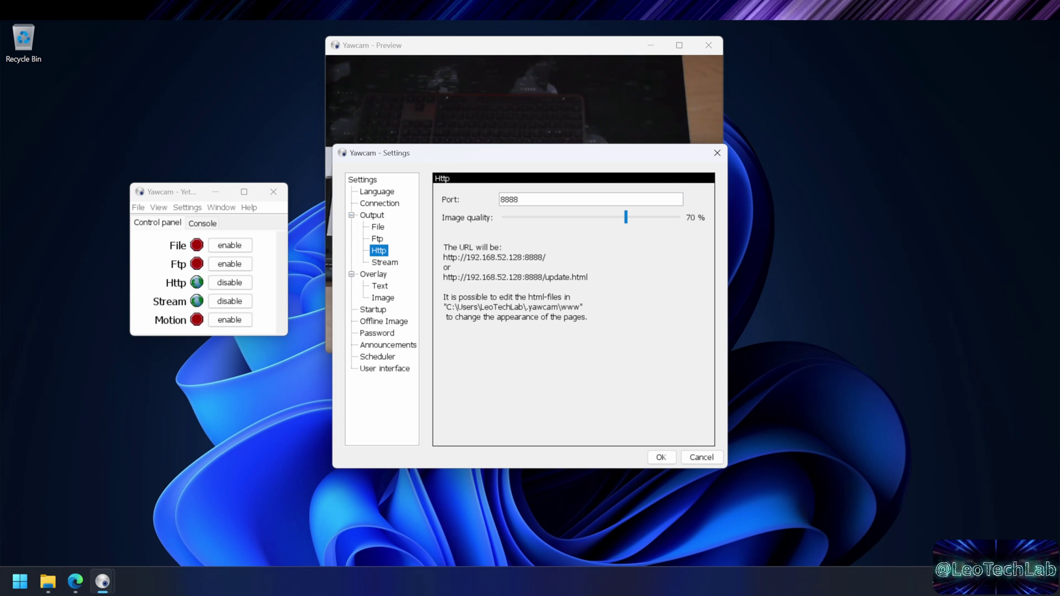
click(626, 221)
drag(626, 221, 689, 223)
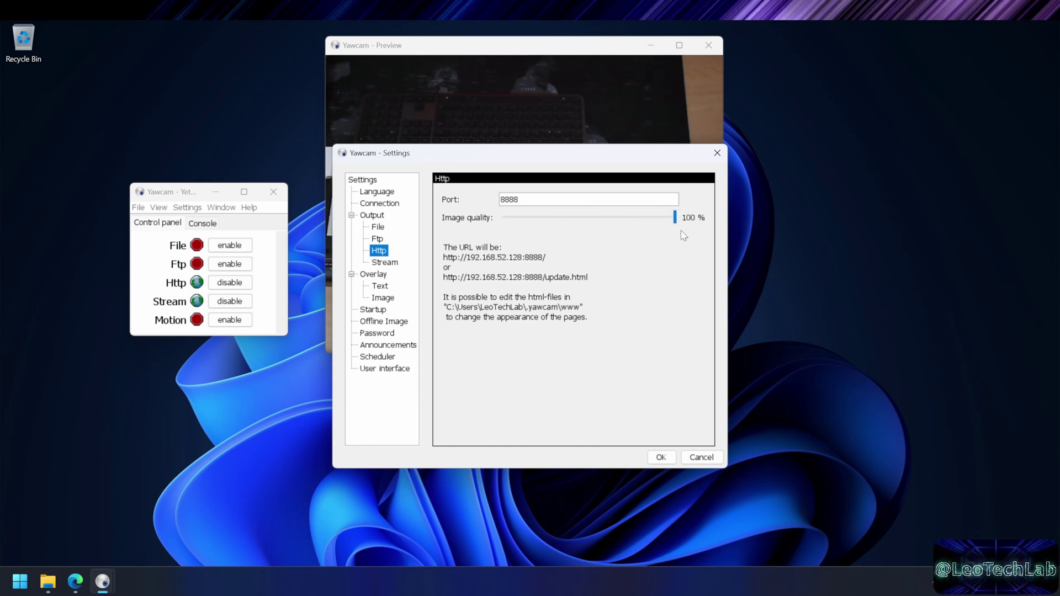
Step: In the Stream output settings, choose MJPEG as the stream type and raise the image quality to 100 %
click(387, 263)
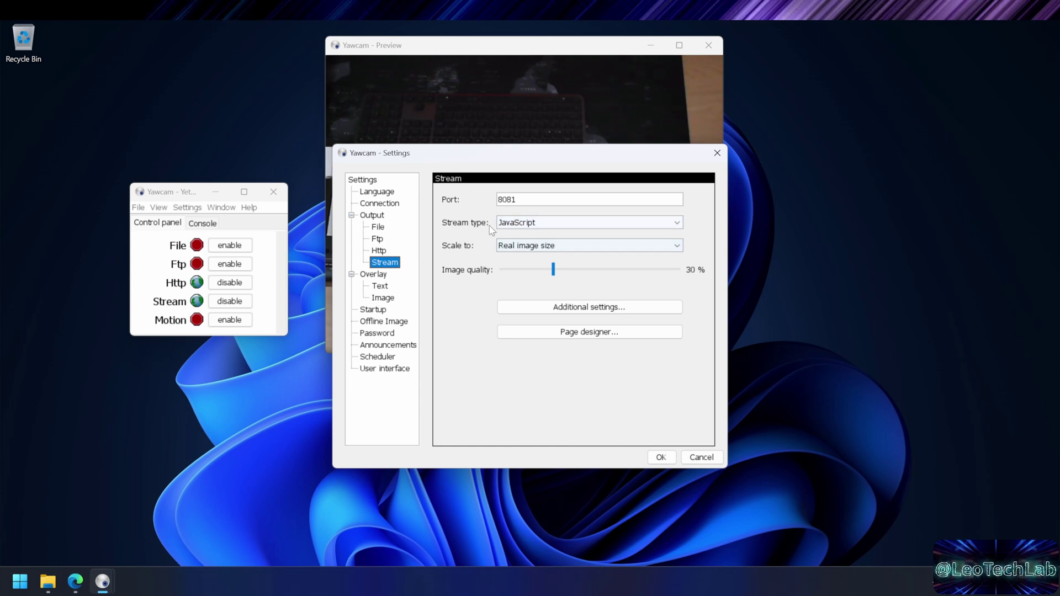
click(535, 223)
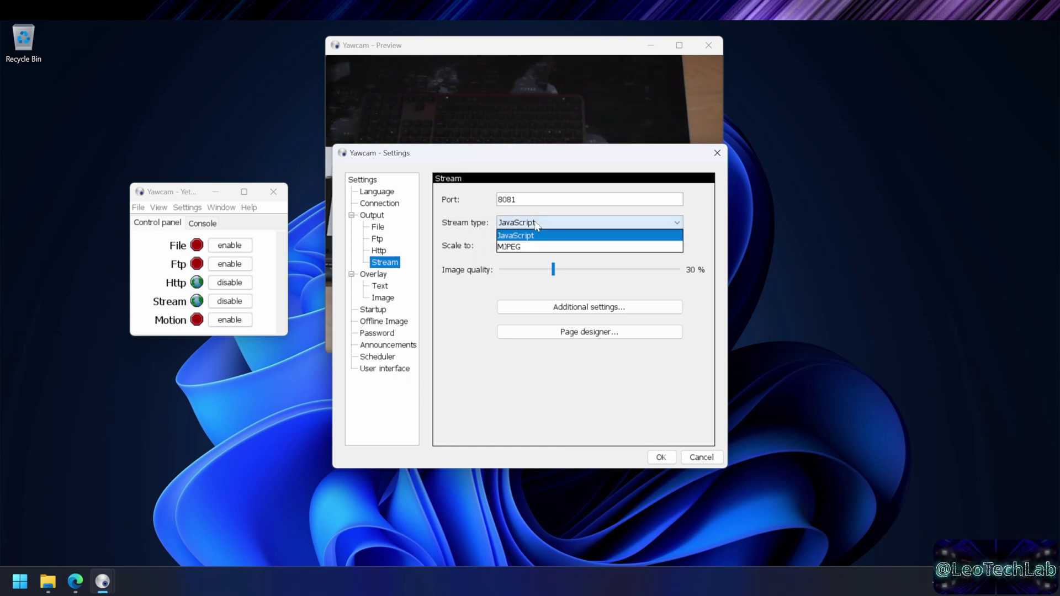
click(536, 251)
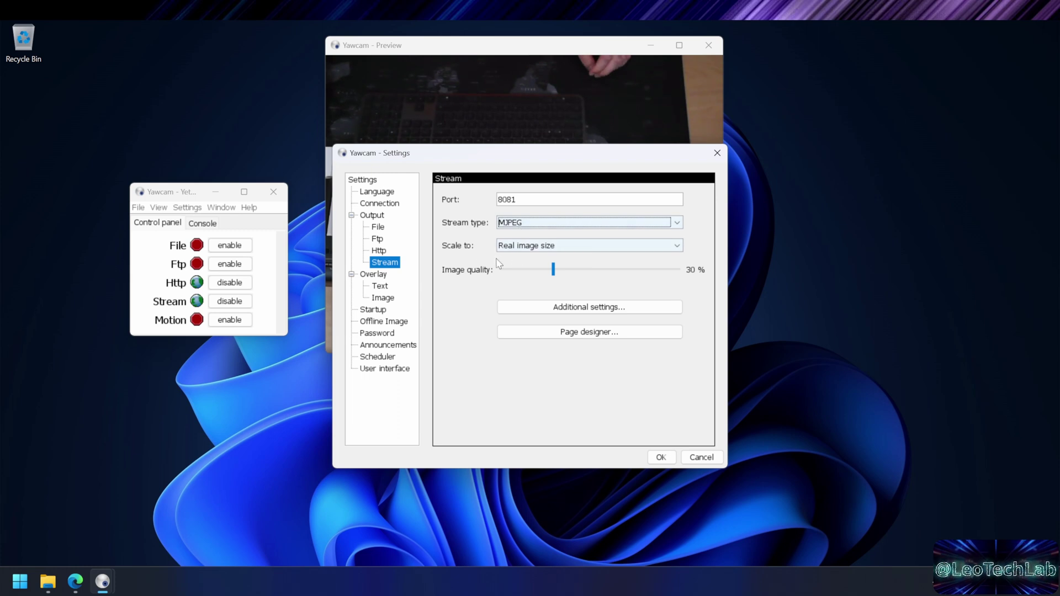
drag(555, 272, 707, 281)
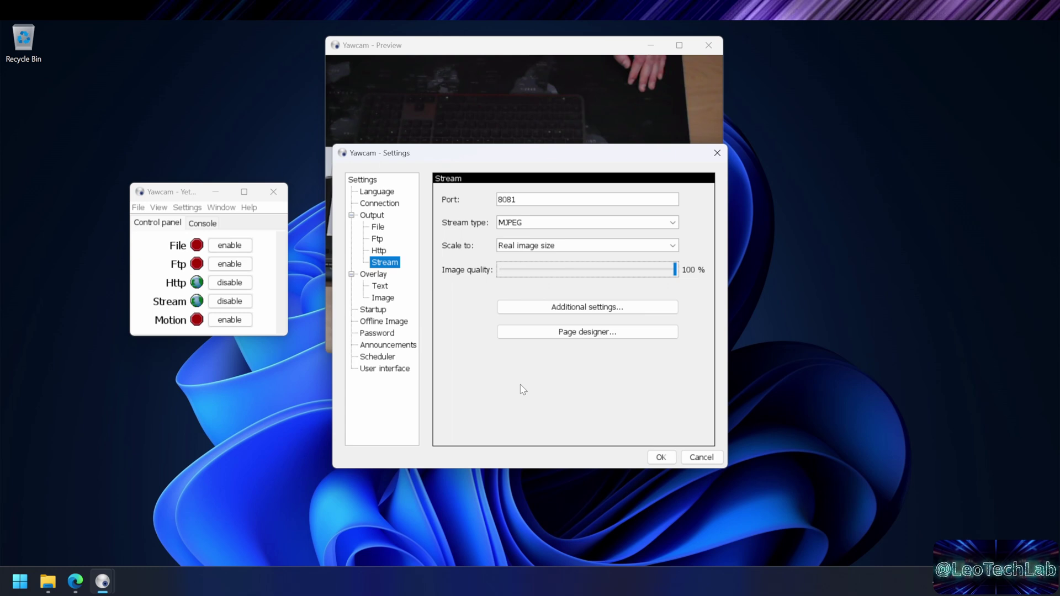
Step: In the startup settings, enable starting the Http output and the Stream output when Yawcam starts
click(373, 310)
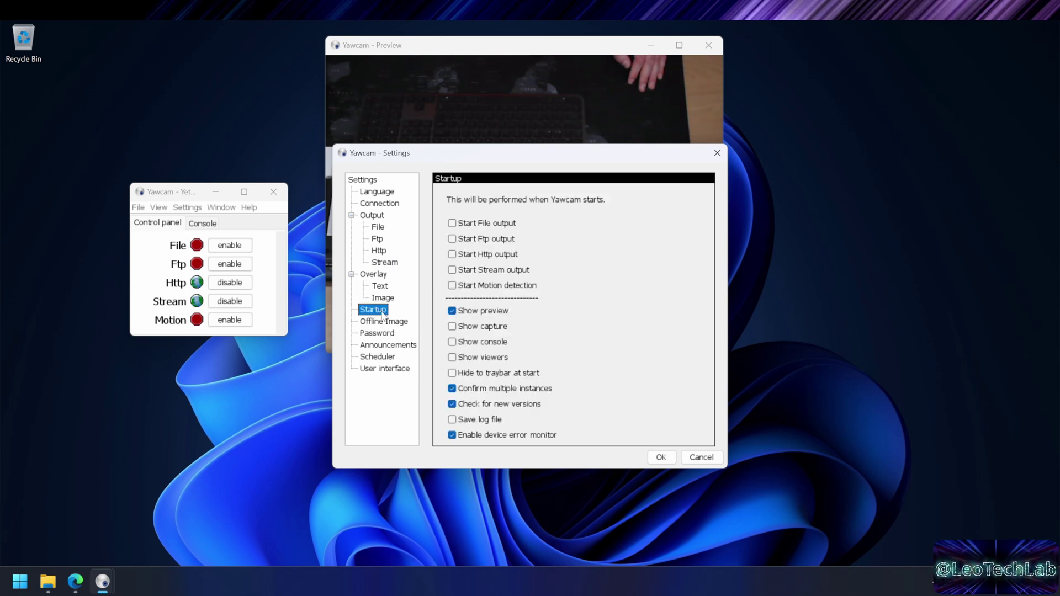
click(452, 255)
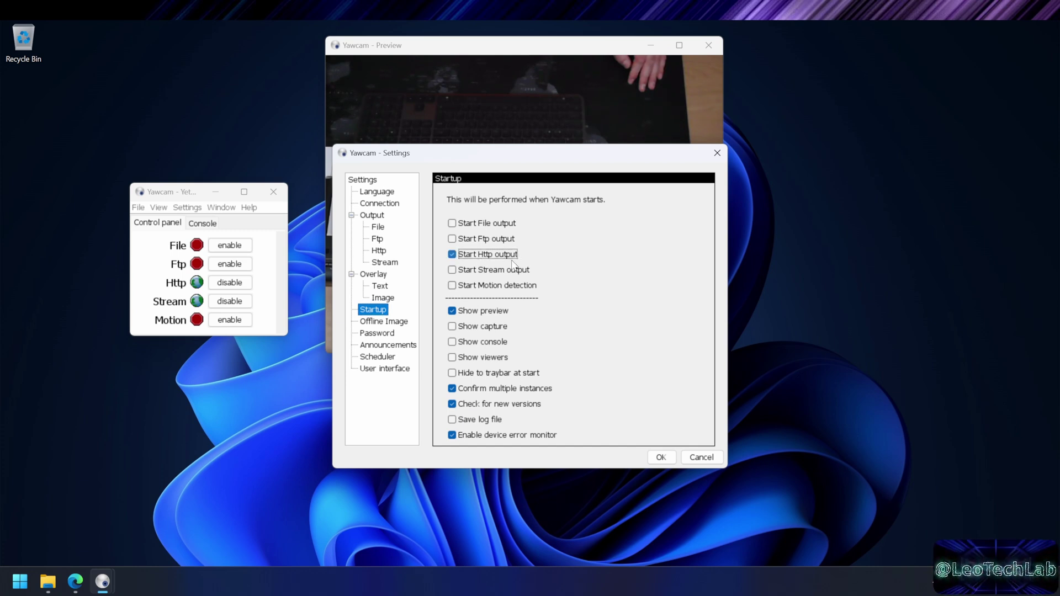
click(453, 270)
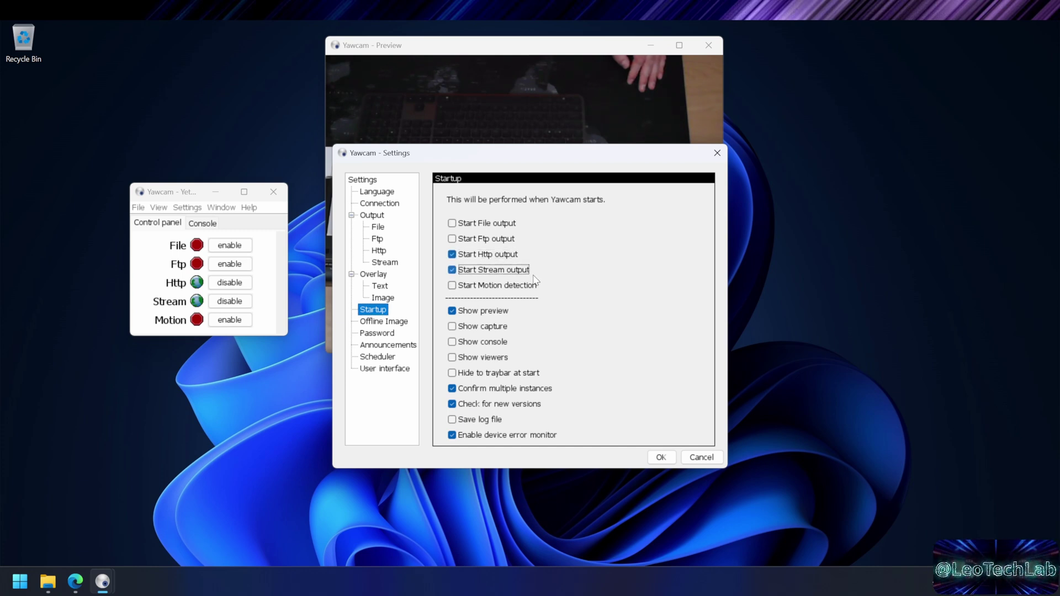
drag(452, 200, 607, 199)
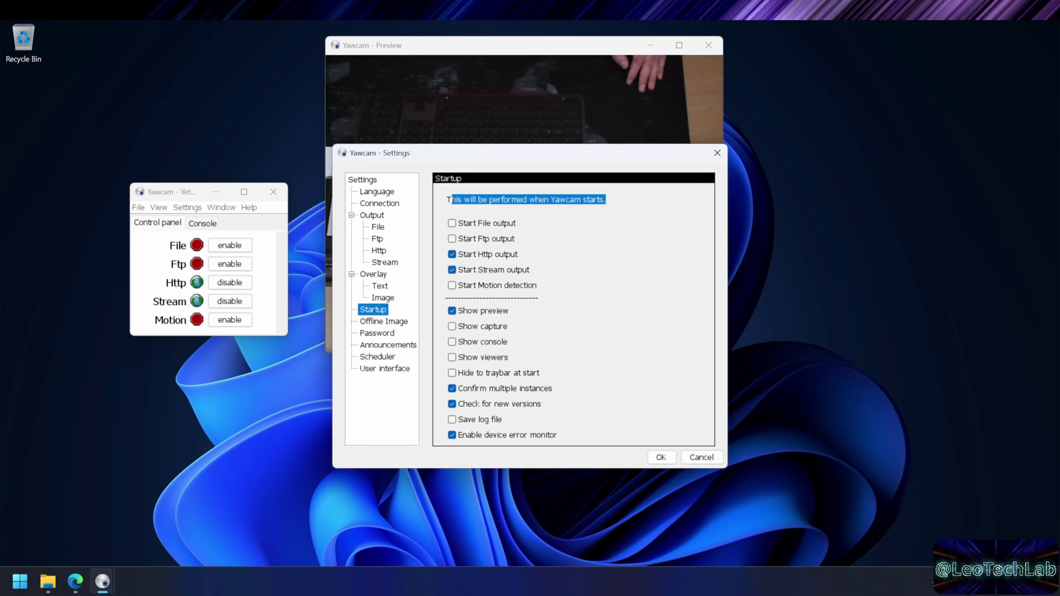
click(607, 199)
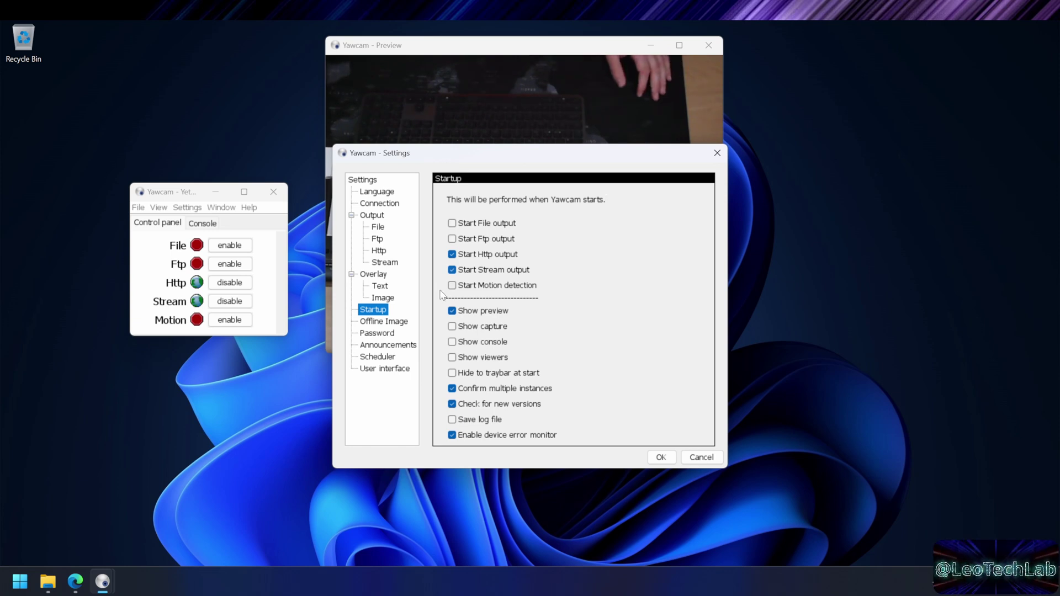
Step: Turn off showing the preview at startup, enable hiding to the traybar at start, and save the settings
click(455, 313)
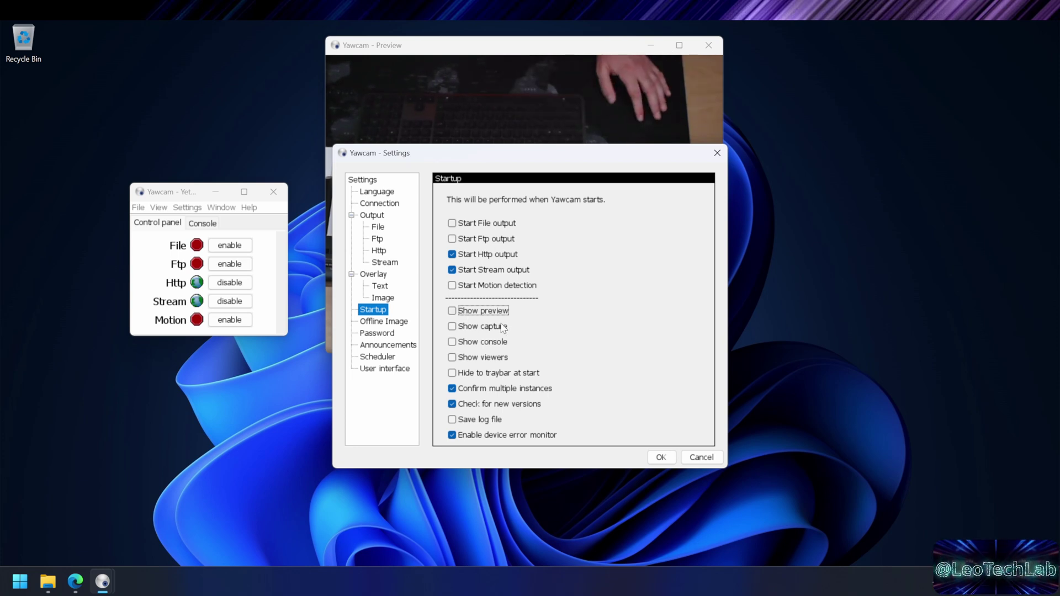
click(475, 374)
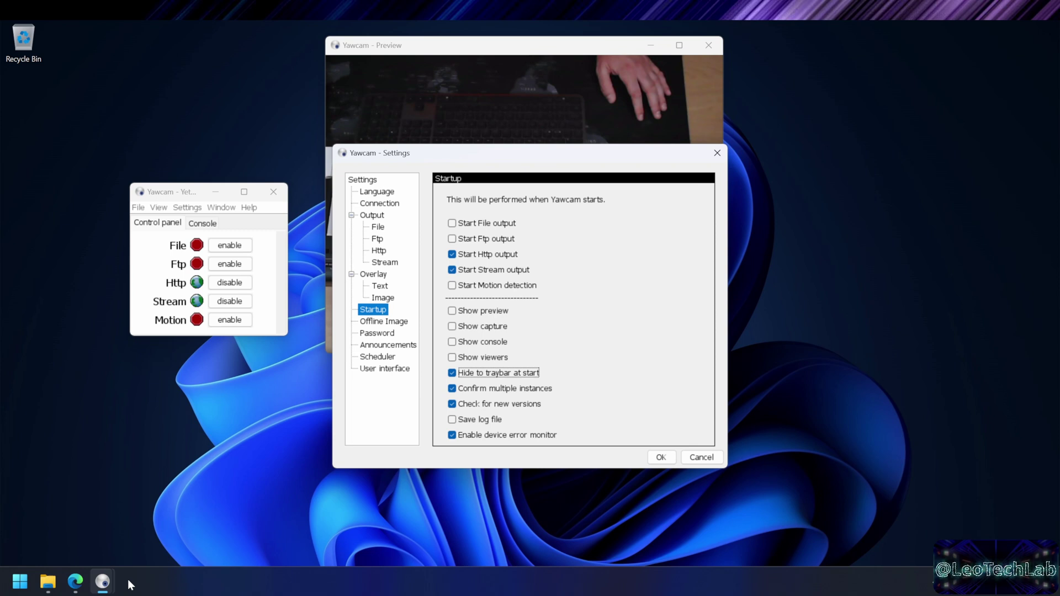
click(938, 581)
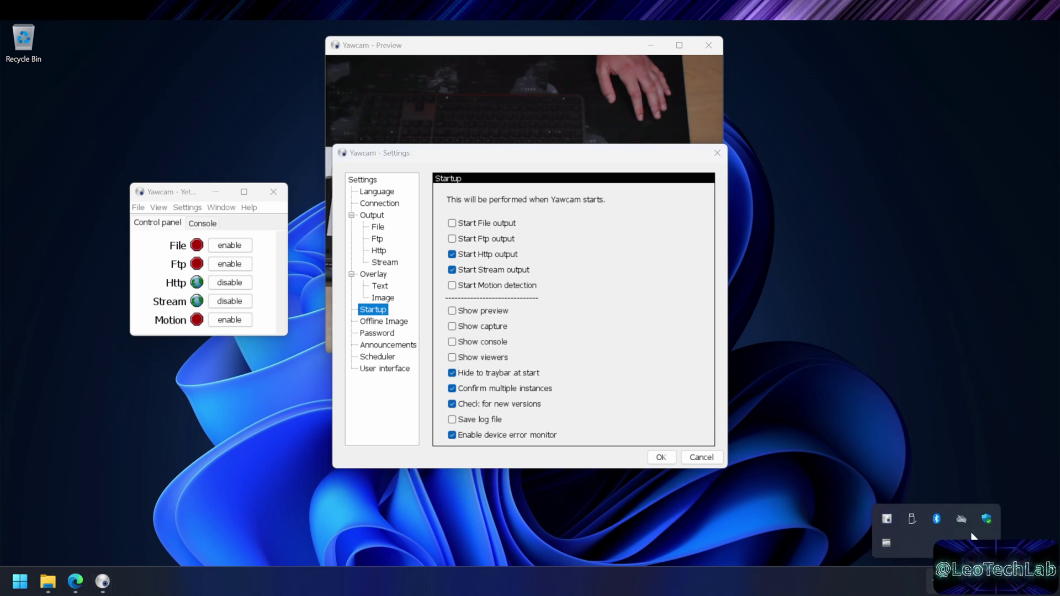
click(836, 502)
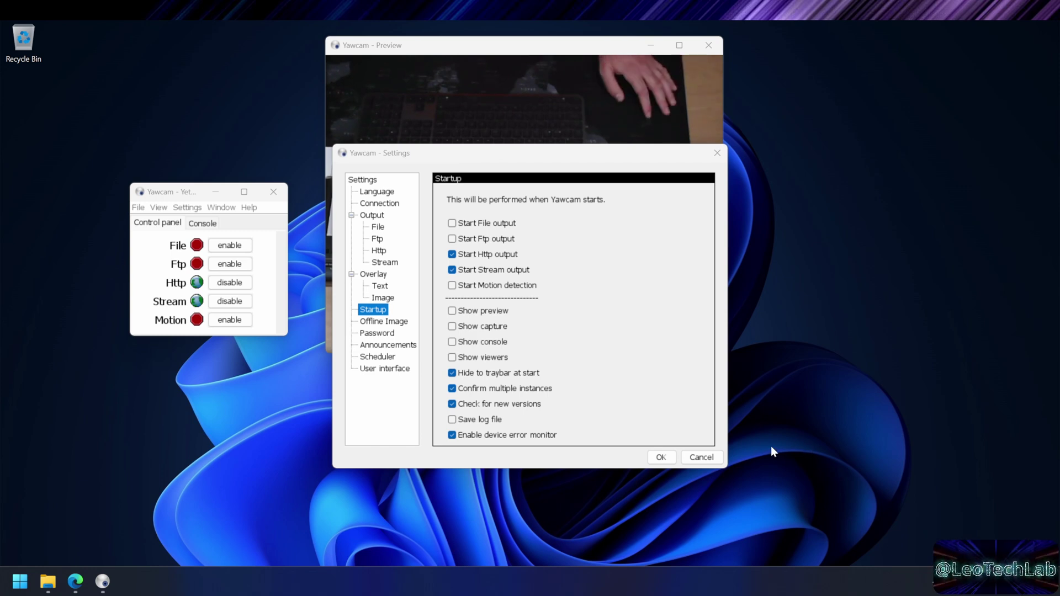
click(662, 458)
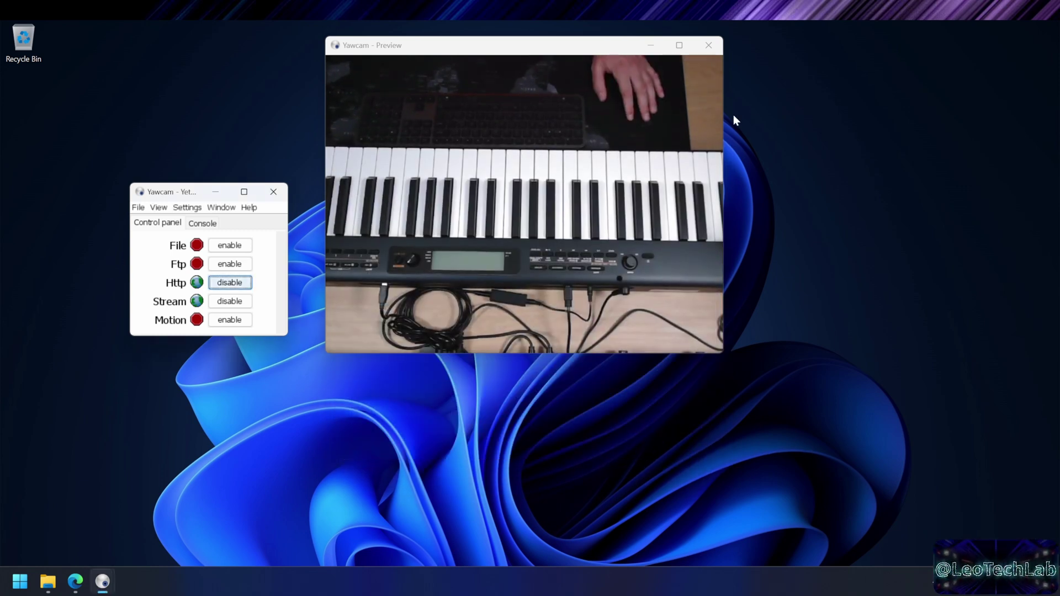
Step: Close the webcam preview, minimize Yawcam, and switch to Edge, closing the Java download page
click(709, 45)
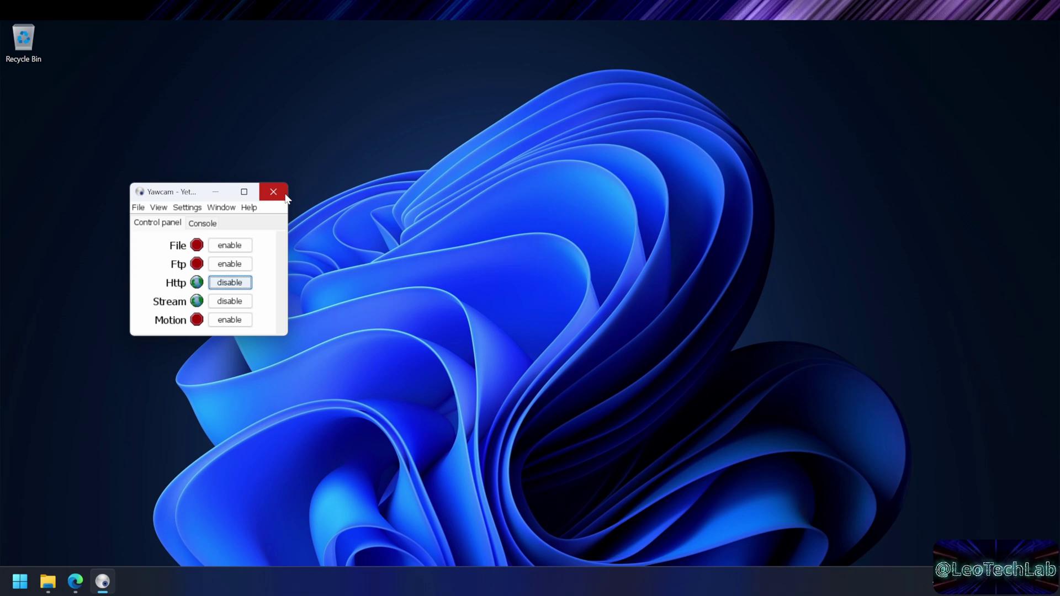
click(222, 193)
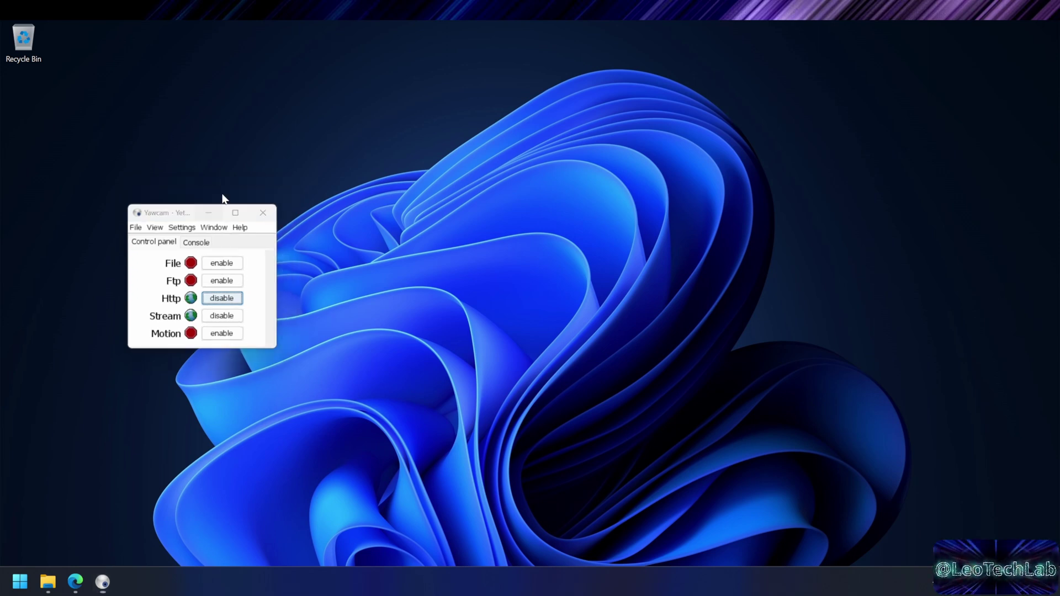
click(75, 581)
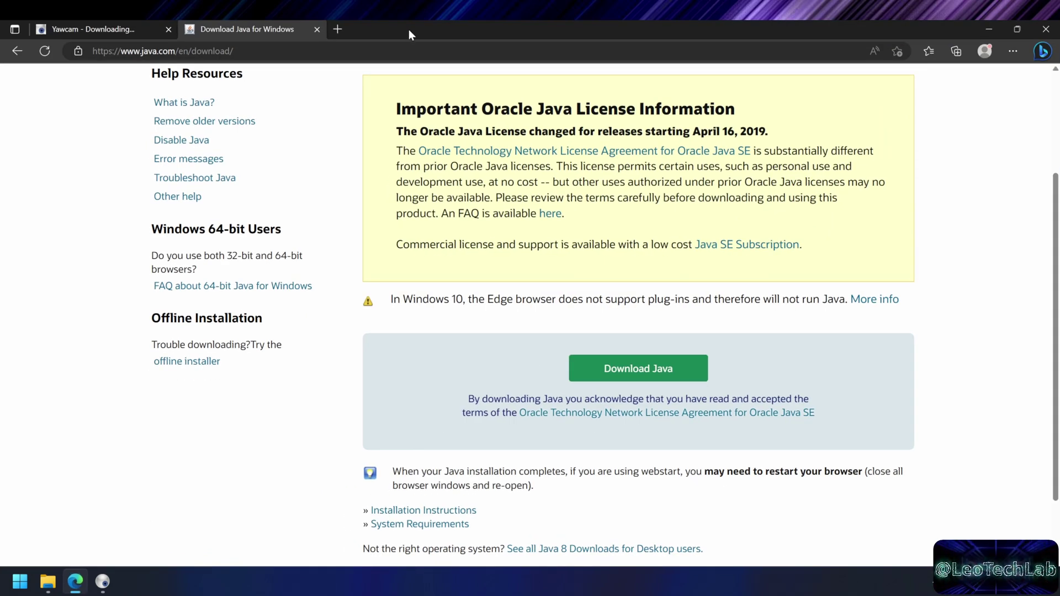
click(317, 29)
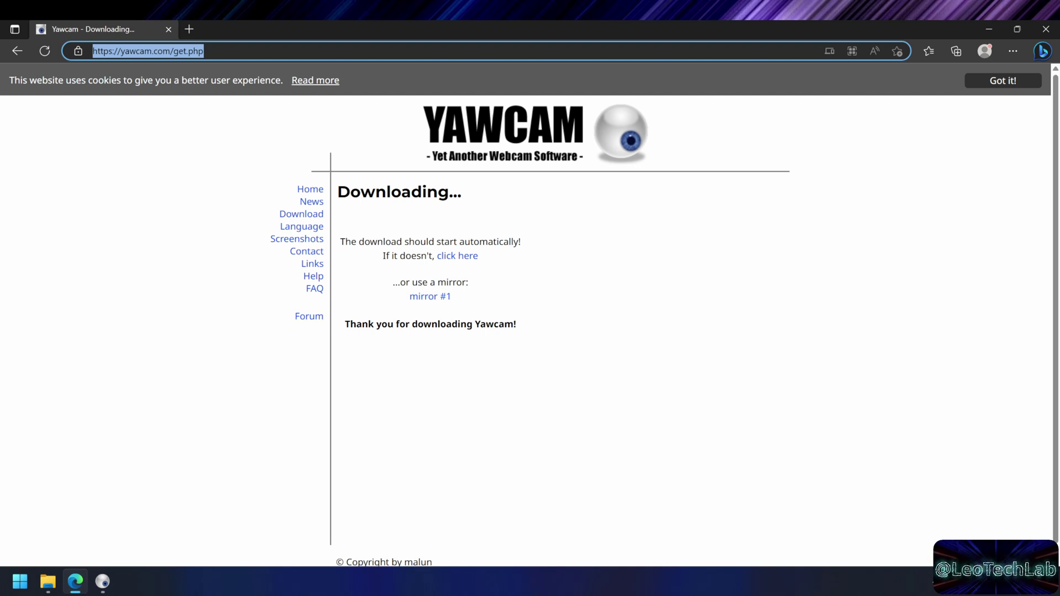
Step: Load Yawcam's Http output page at 192.168.52.128:8888 in the browser
text(192)
key(End)
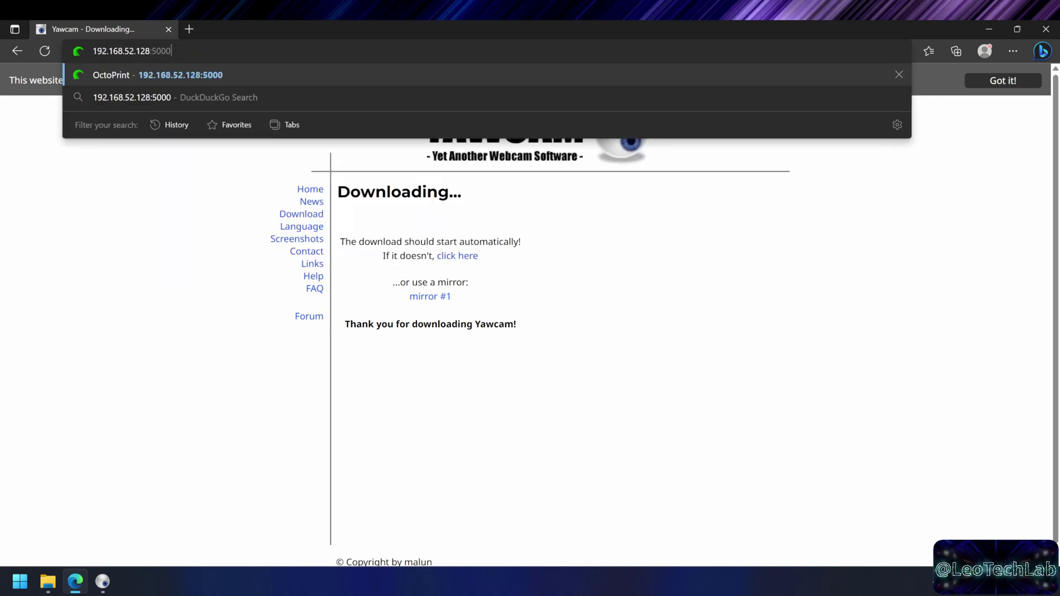
key(BackSpace)
key(BackSpace)
key(BackSpace)
key(BackSpace)
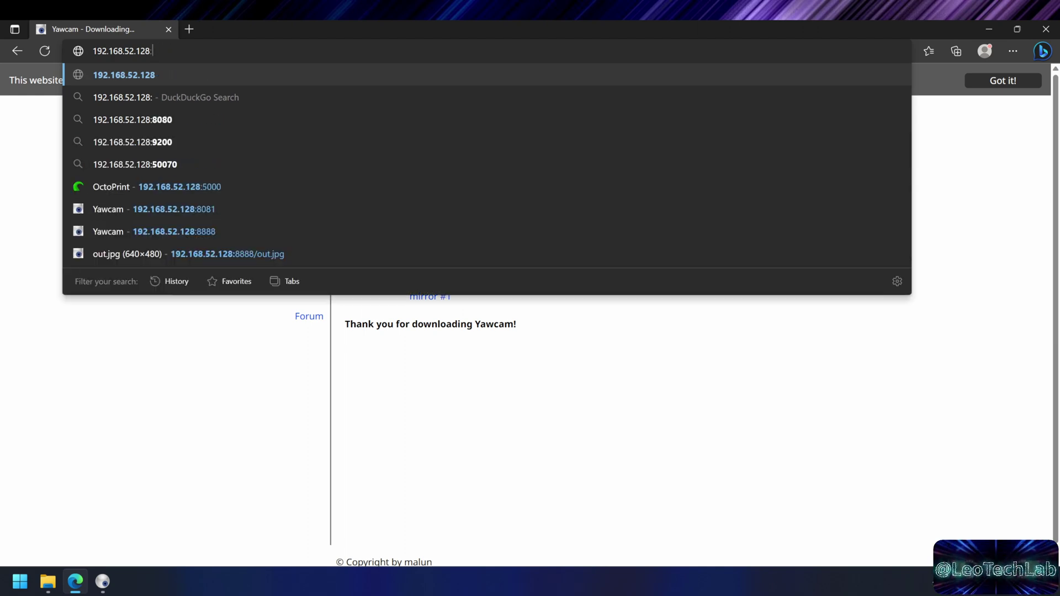
text(8888)
key(Return)
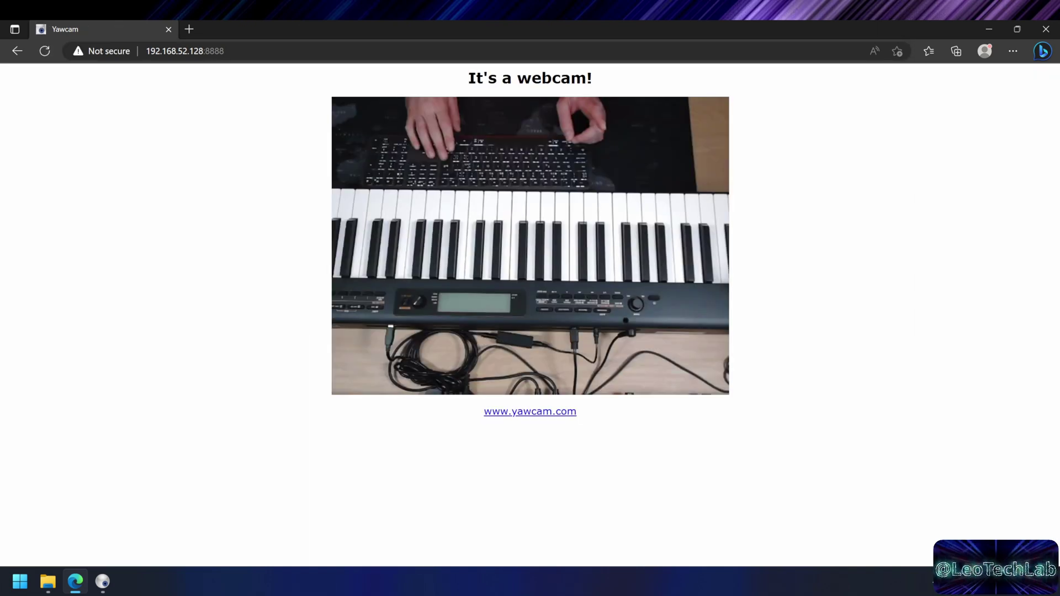
Step: Reload the Yawcam page and examine its heading, webcam image and link
click(45, 50)
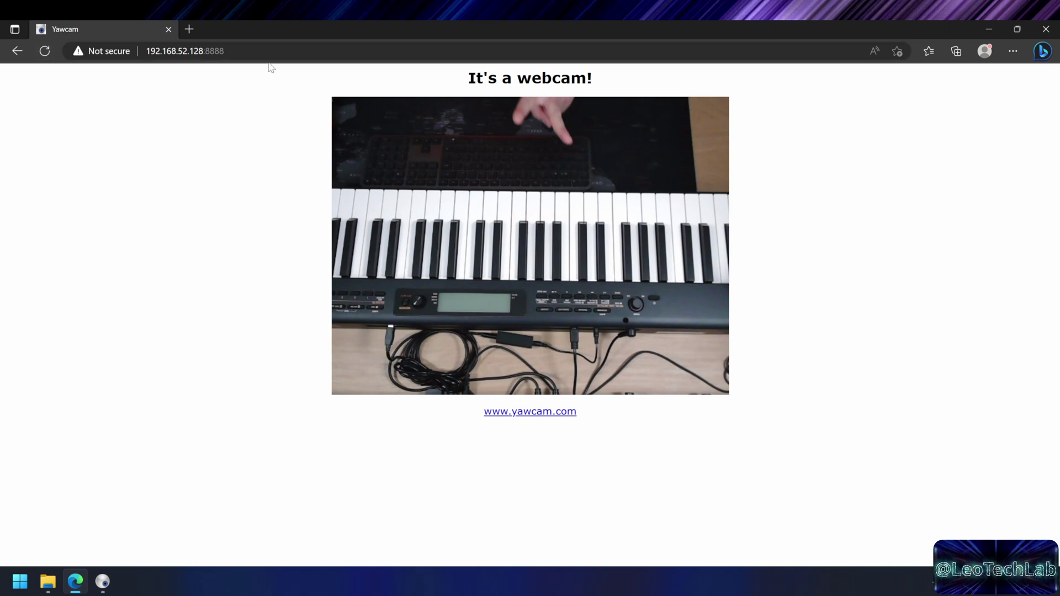
drag(302, 87, 820, 452)
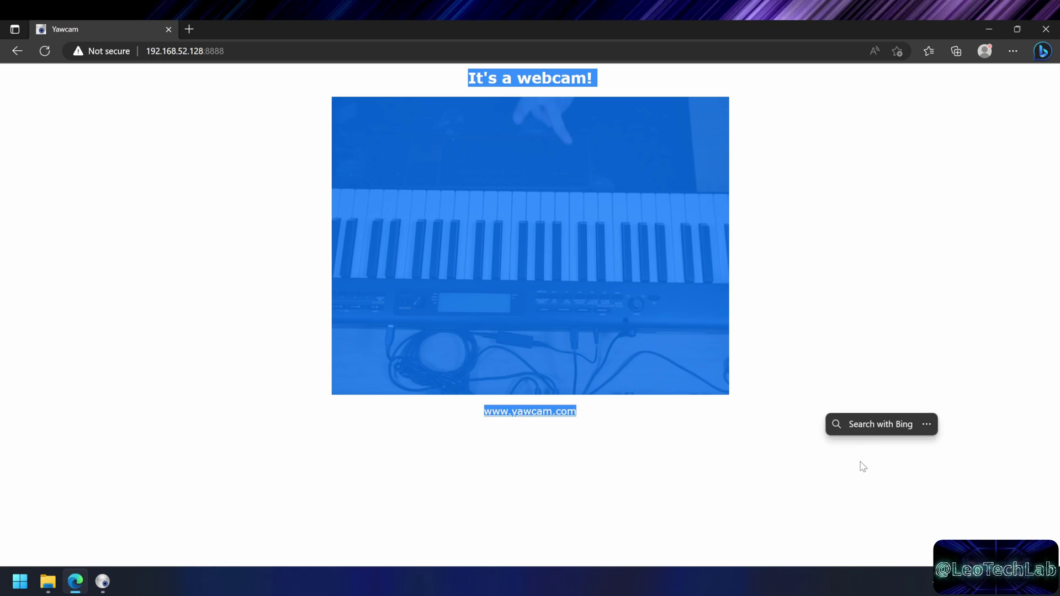
click(721, 138)
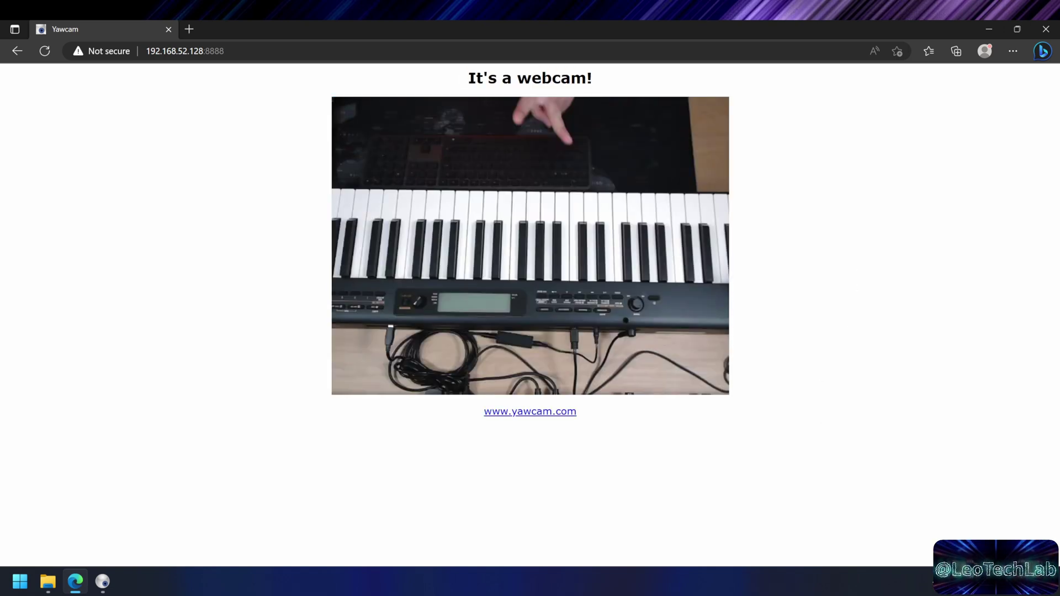
drag(467, 80, 641, 77)
click(819, 112)
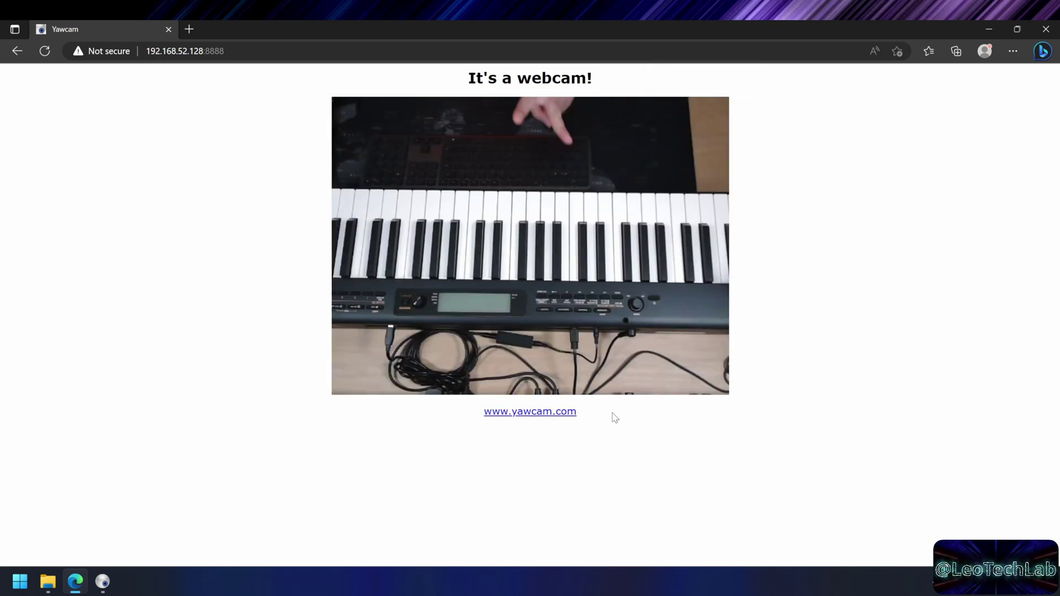
Step: Open the raw snapshot at 192.168.52.128:8888/out.jpg and reload it to check that the image updates
click(278, 49)
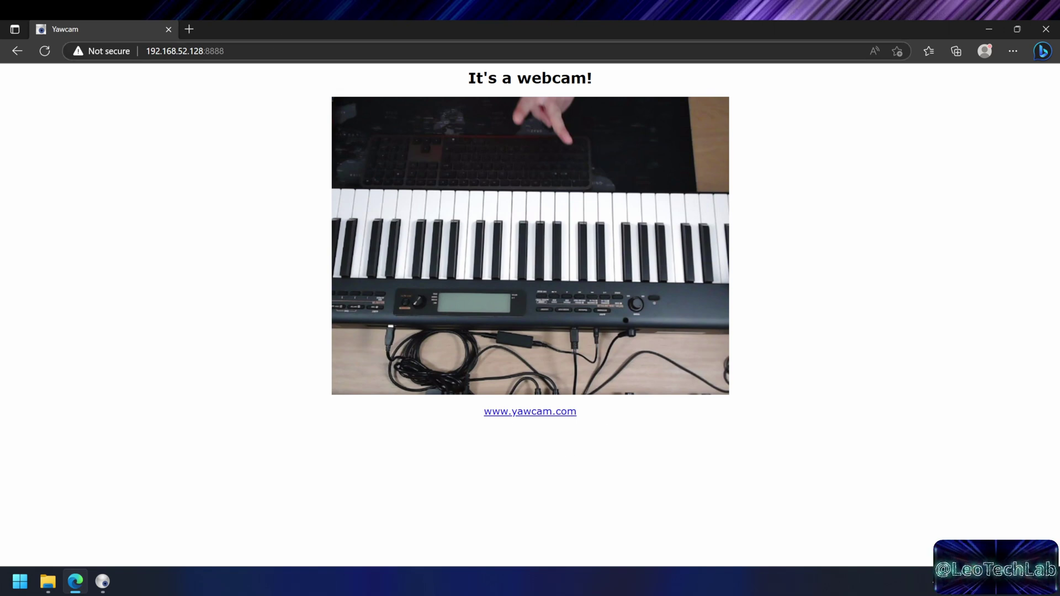
click(225, 50)
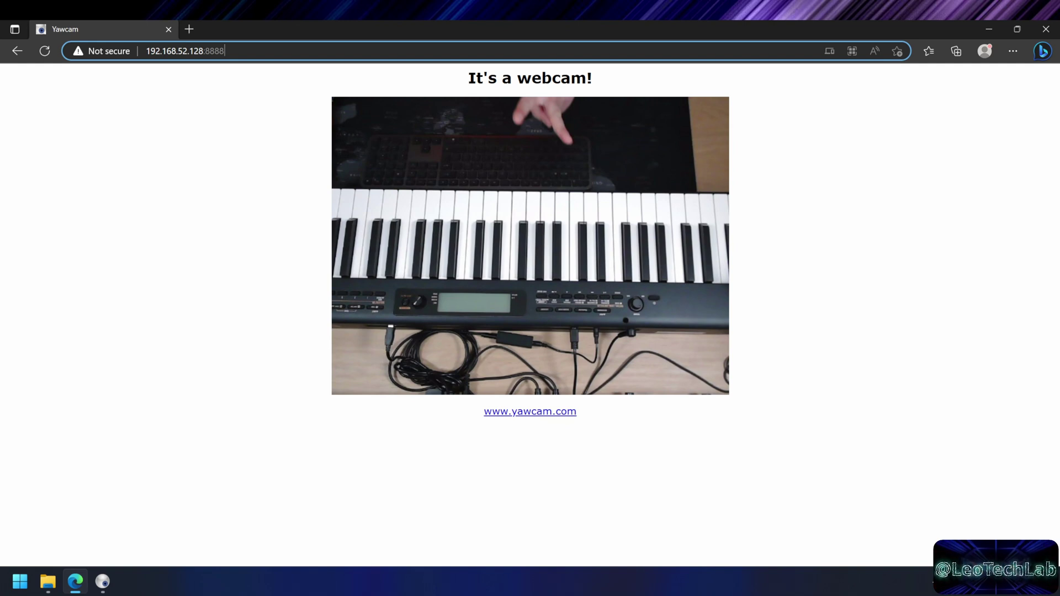
text(/)
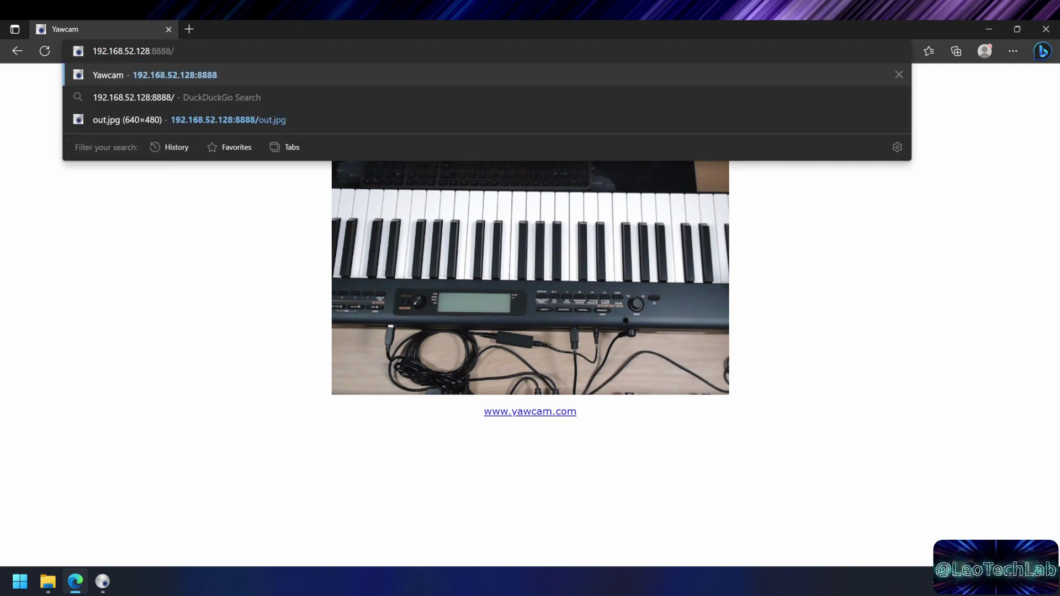
text(out.jp)
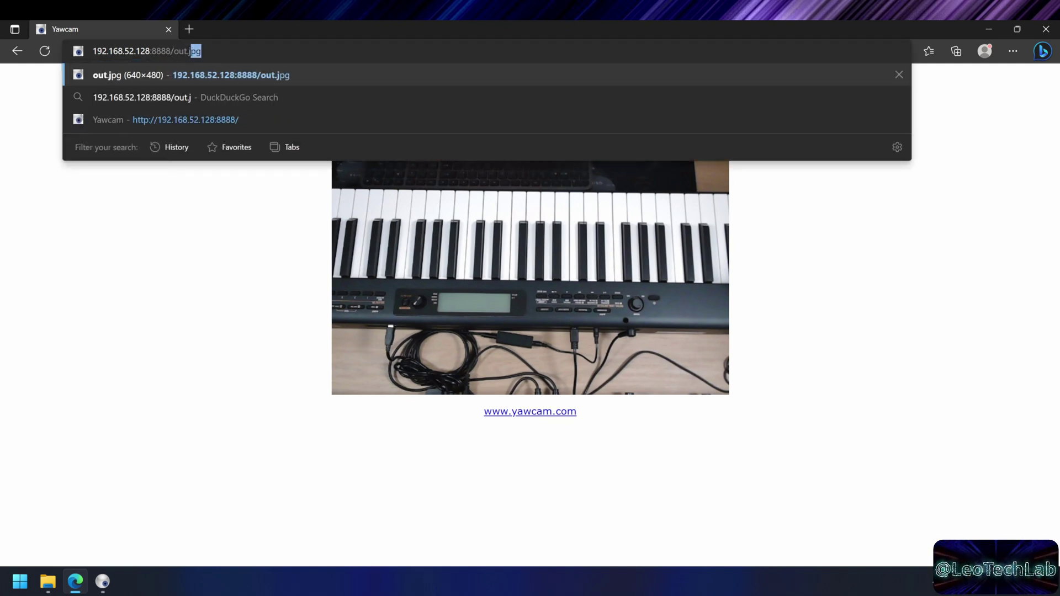
text(g)
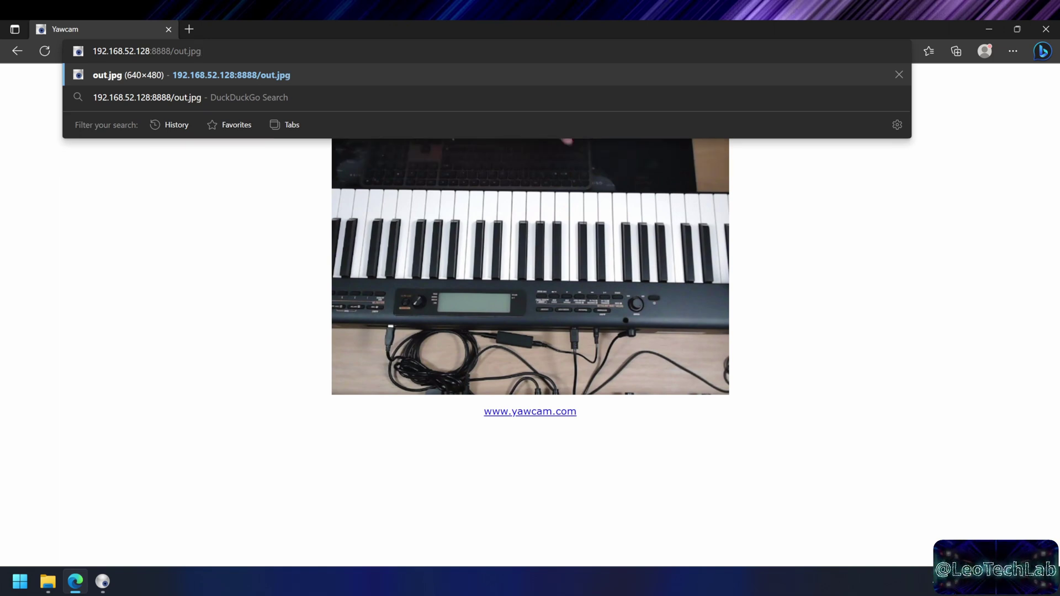
key(Return)
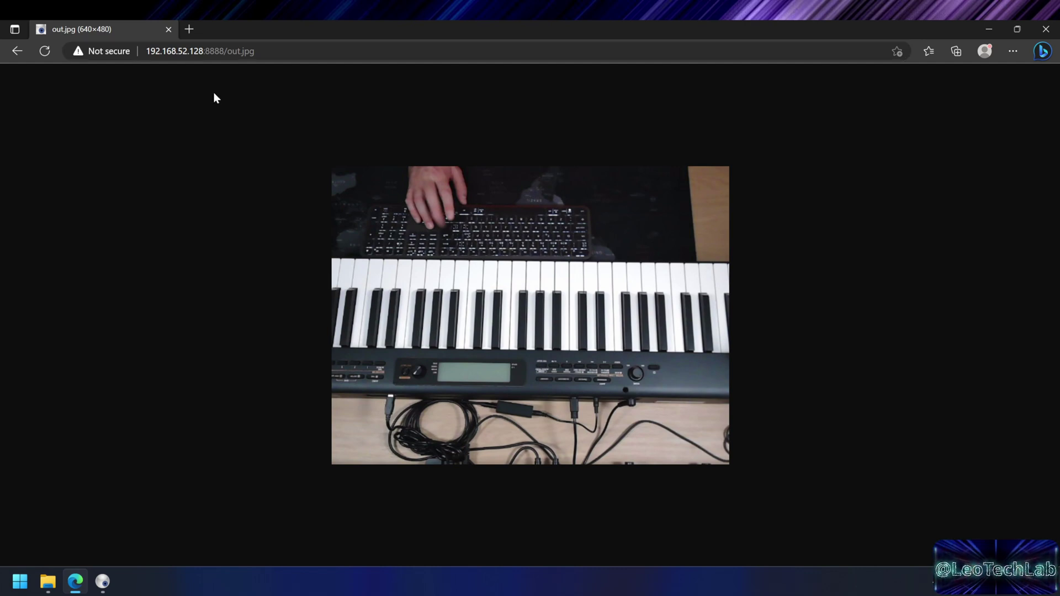
click(44, 55)
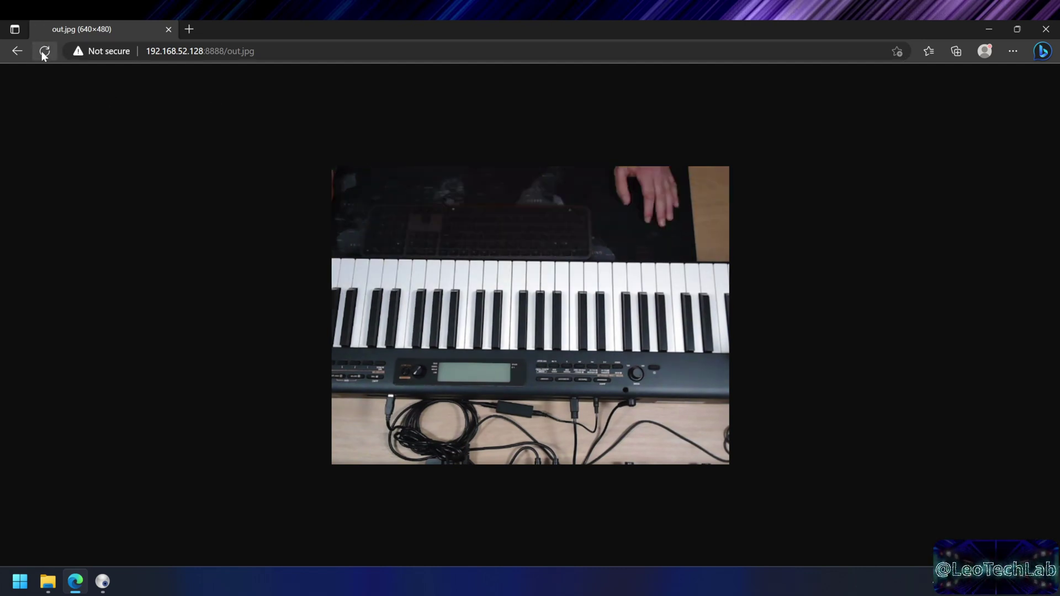
Step: Refresh the out.jpg snapshot several more times to compare successive webcam frames, and highlight its full address
click(44, 54)
click(44, 54)
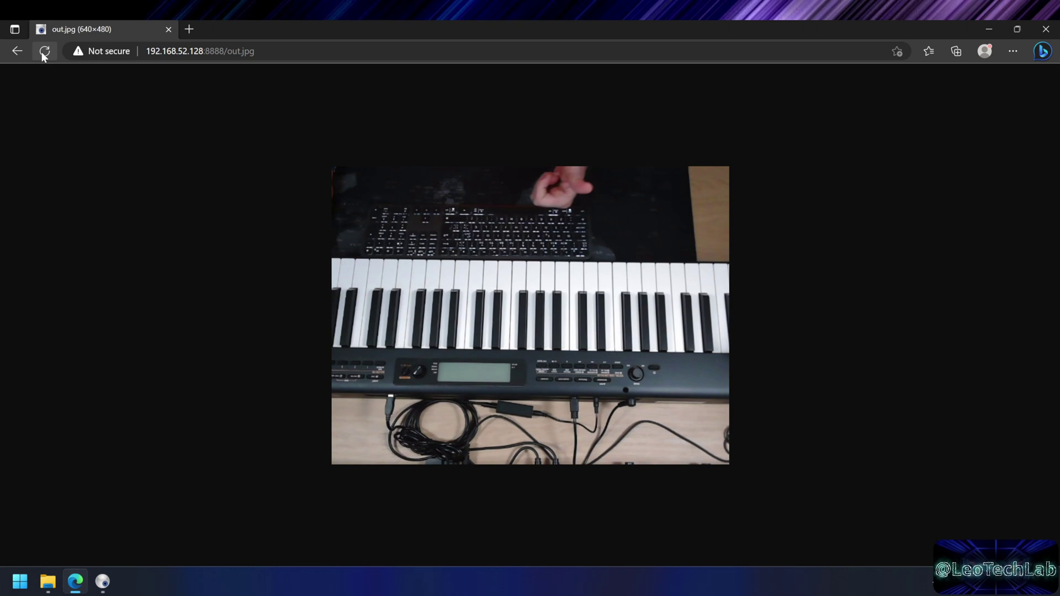
click(44, 54)
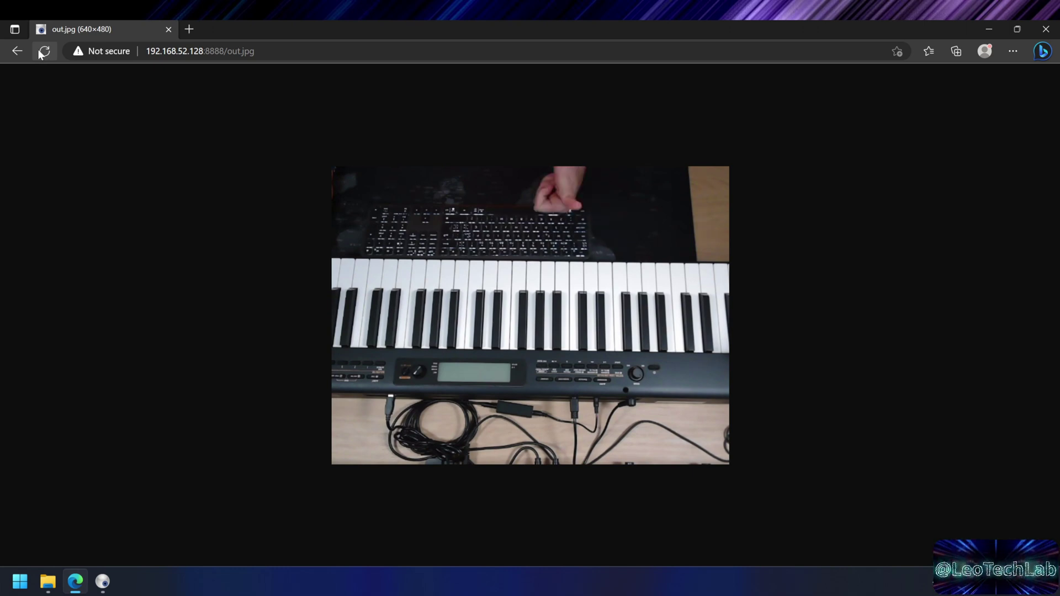
click(218, 51)
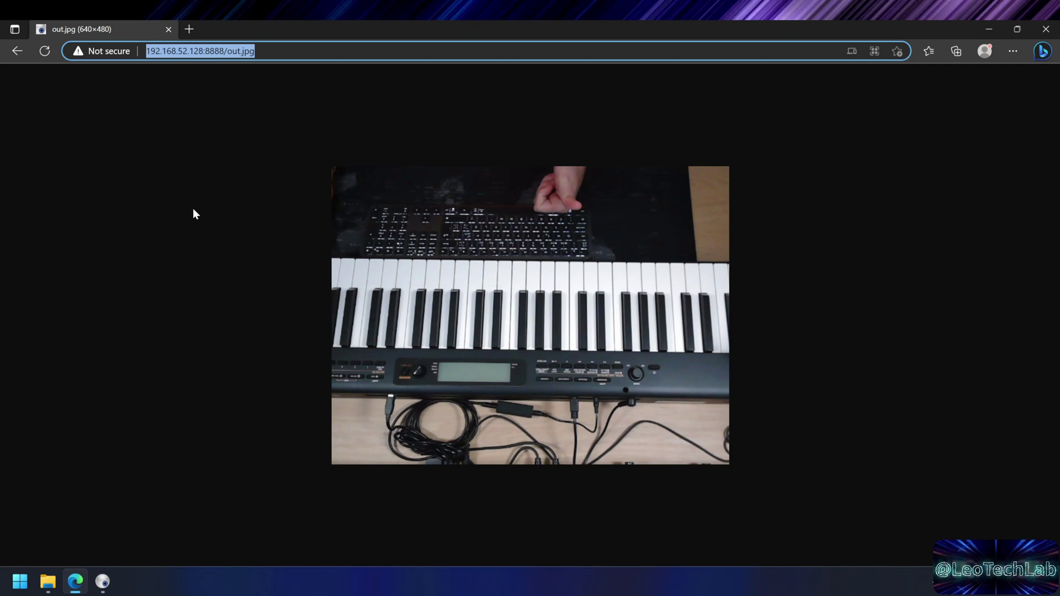
Step: Load Yawcam's stream page at 192.168.52.128:8081 in a new browser tab and examine its heading and live image
click(191, 29)
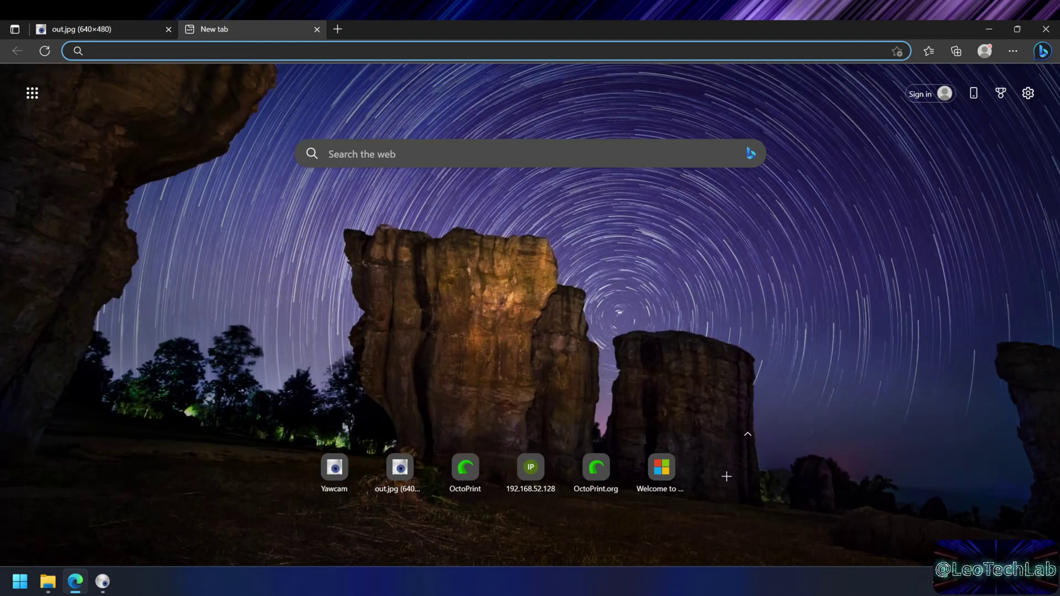
text(192.168.52.128:)
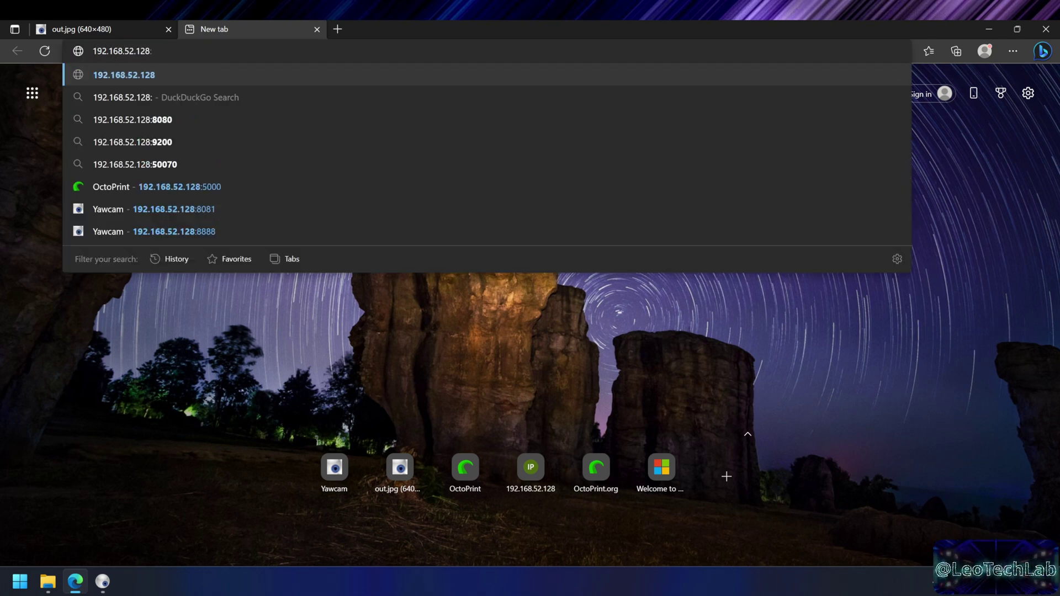
text(8081)
key(Return)
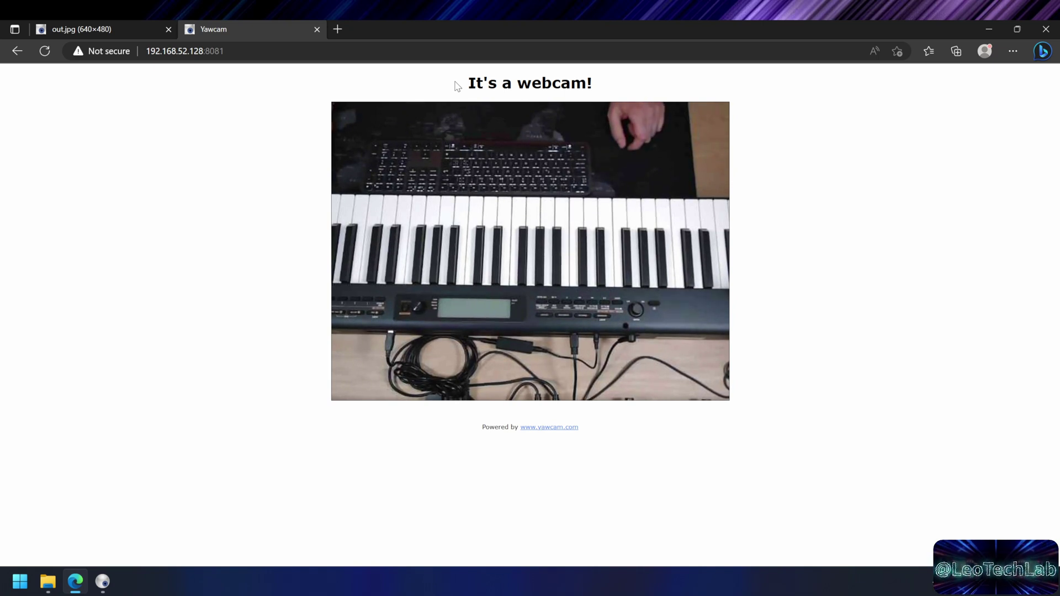
drag(478, 83, 634, 73)
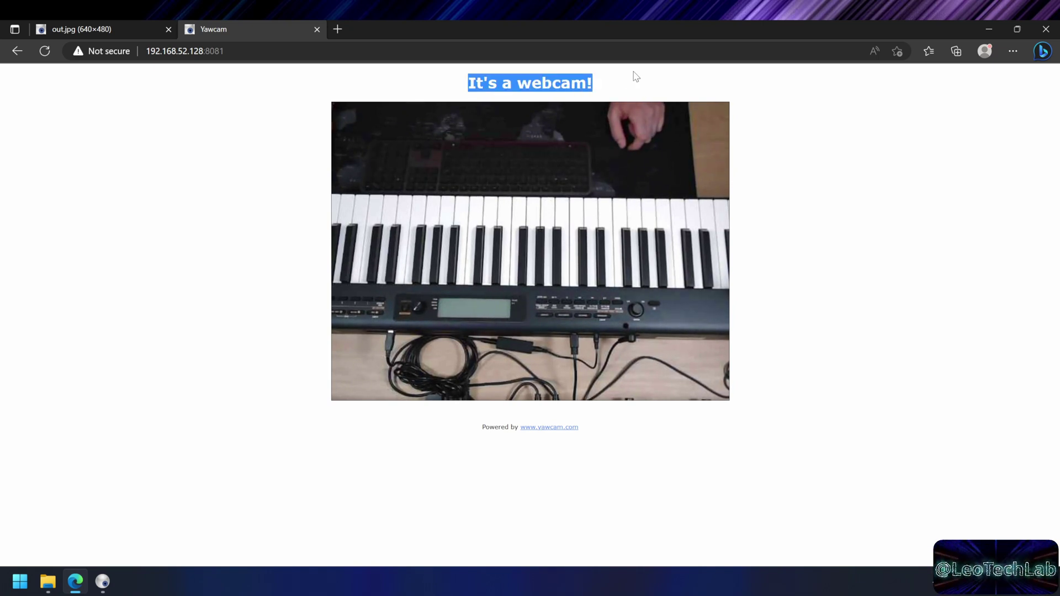
click(566, 69)
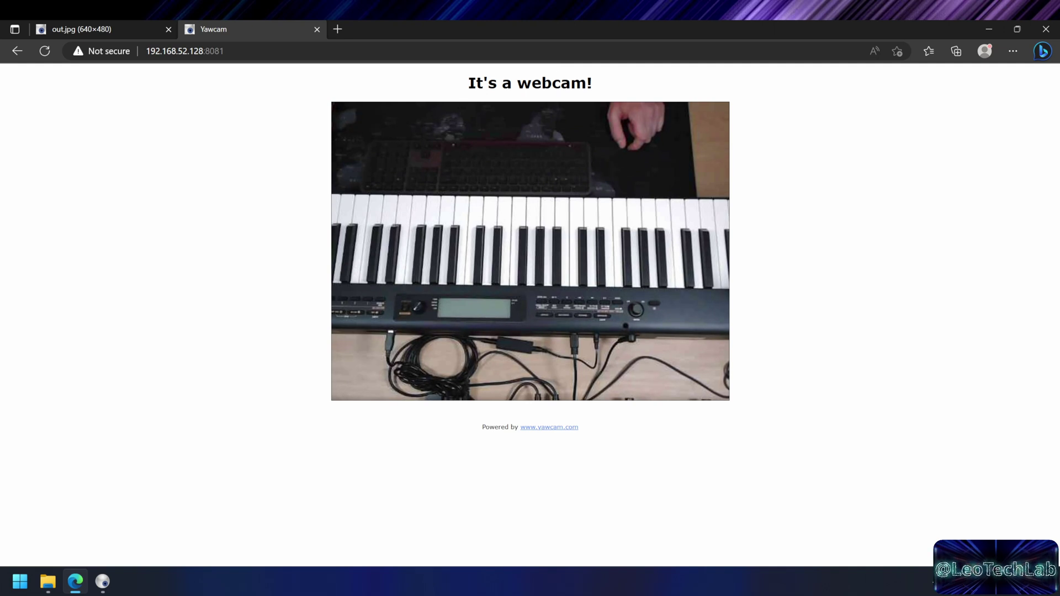
Step: Extend the stream page's address to 192.168.52.128:8081/video.mjpg and load the raw video stream
click(354, 51)
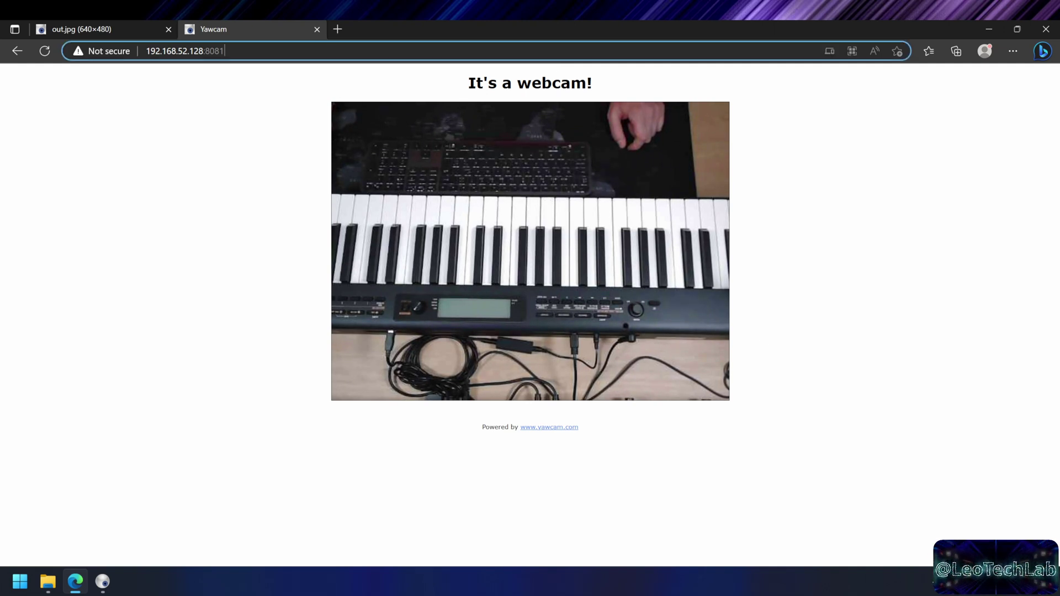
click(174, 50)
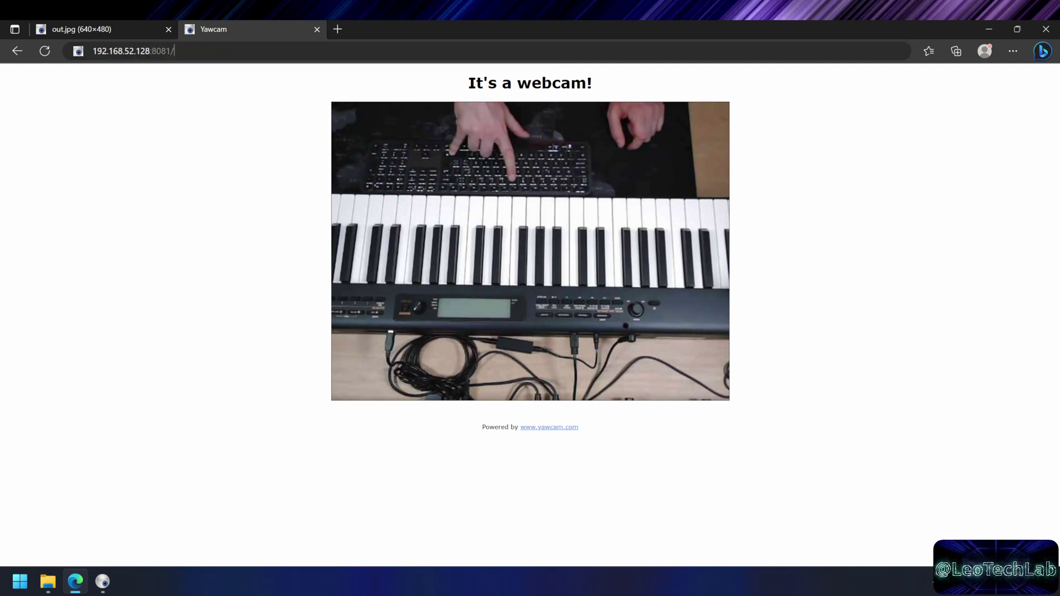
text(vide)
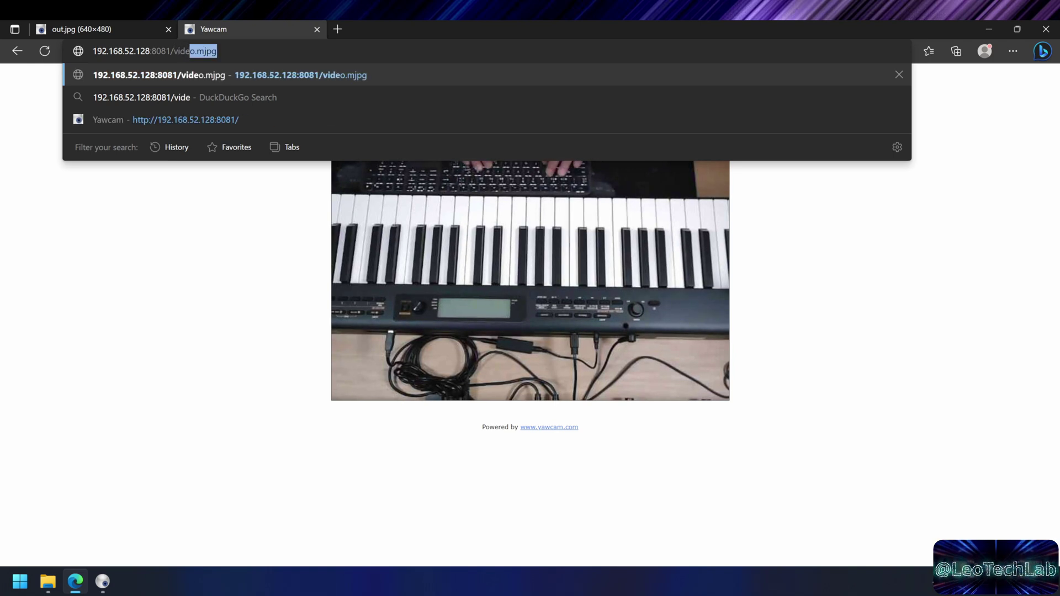
text(o.mjpg)
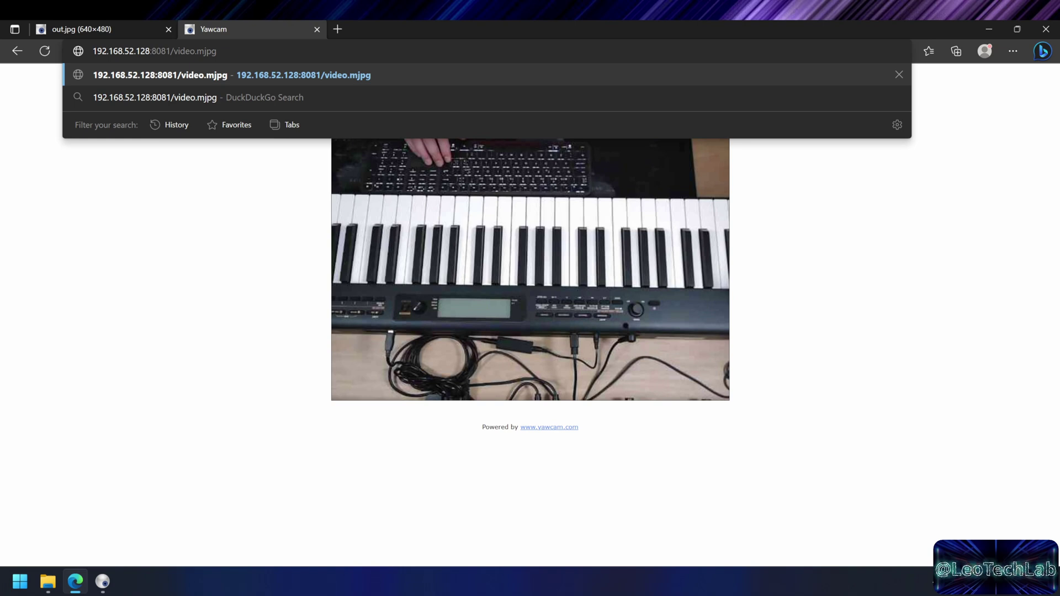
key(Return)
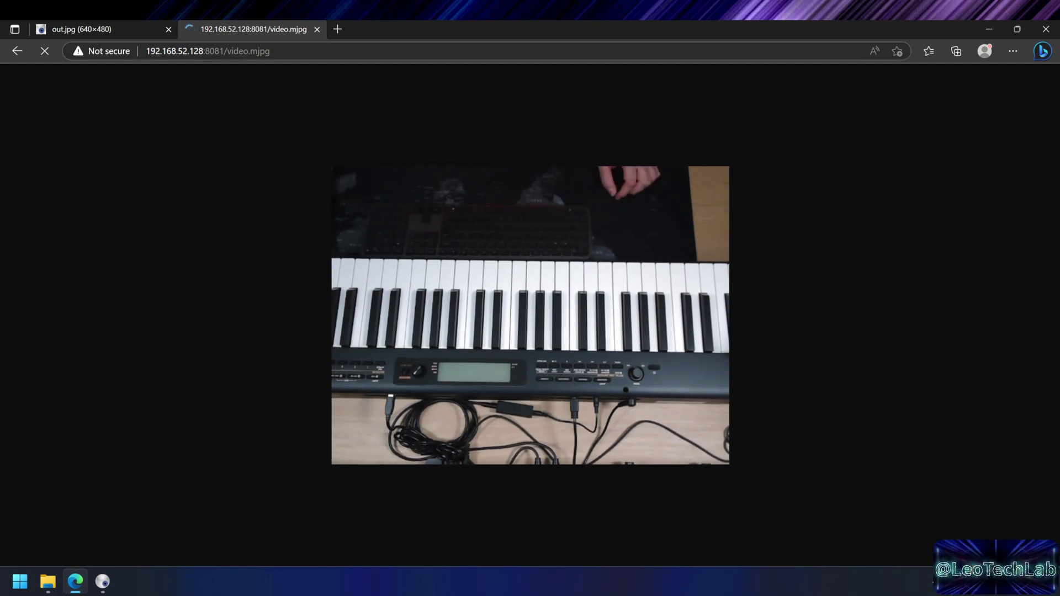
Step: Load OctoPrint at 192.168.52.128:5000 in a new browser tab and collapse its Connection section
click(339, 29)
text(192.168.52.128:5000)
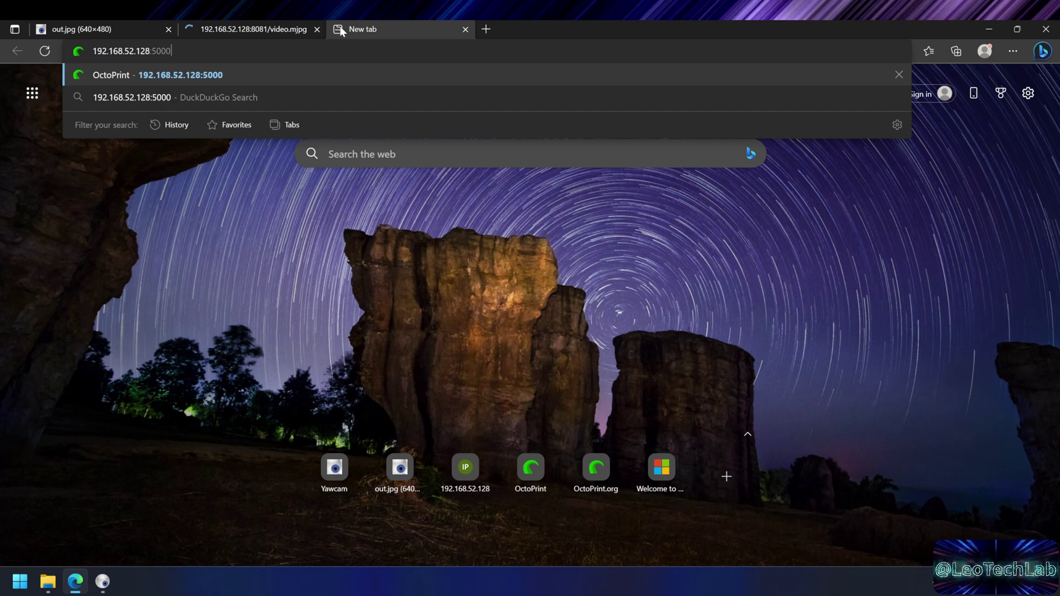
key(Return)
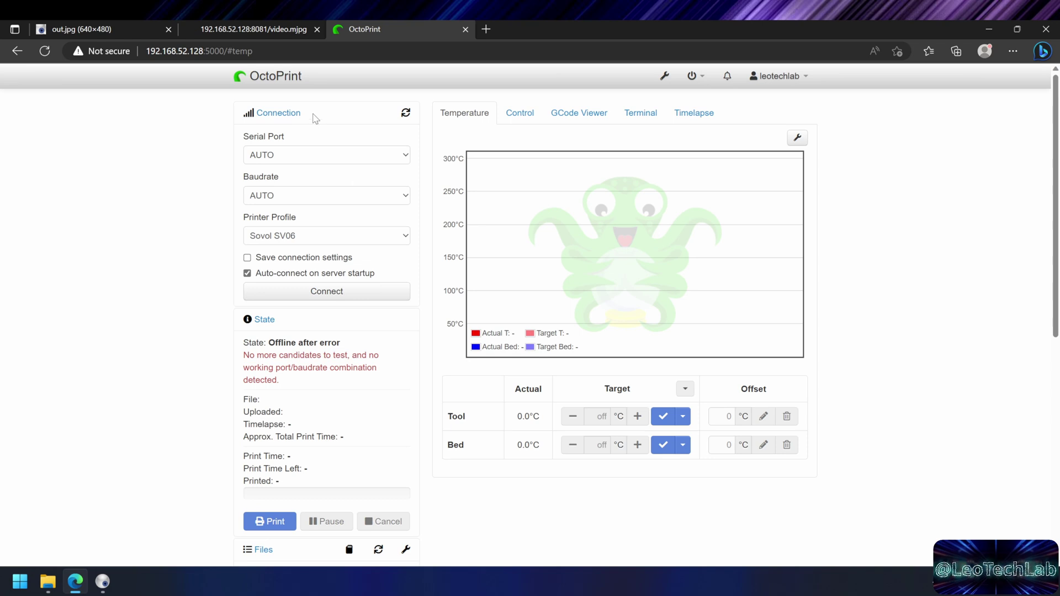
click(278, 114)
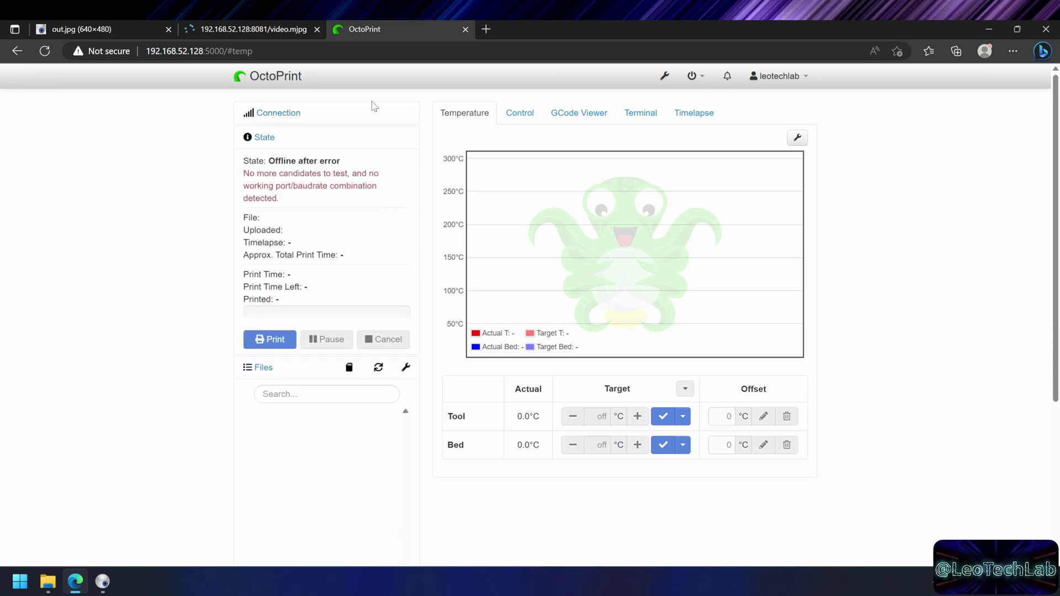
click(277, 115)
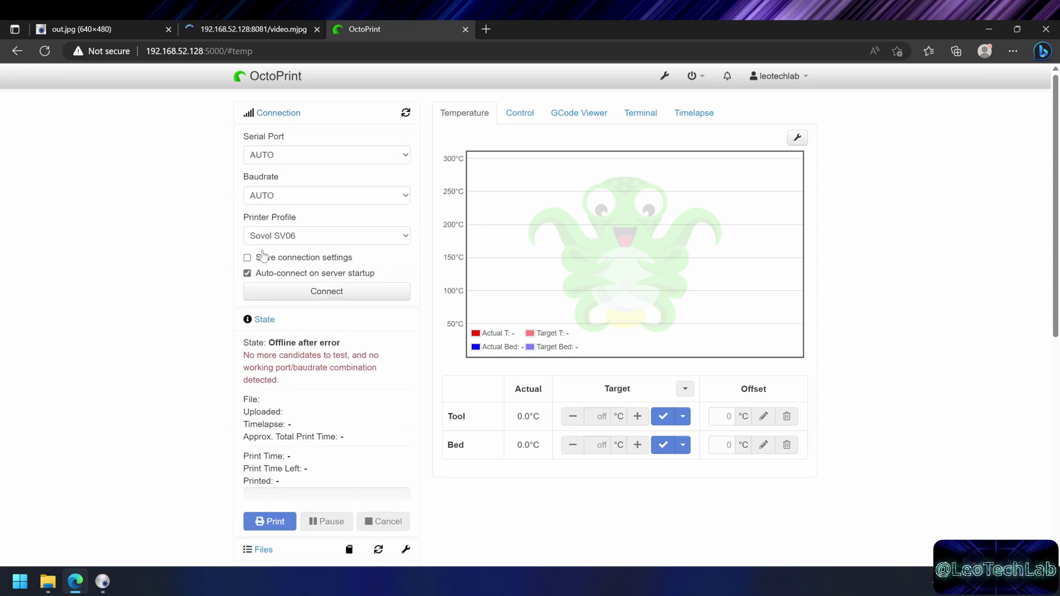
click(278, 114)
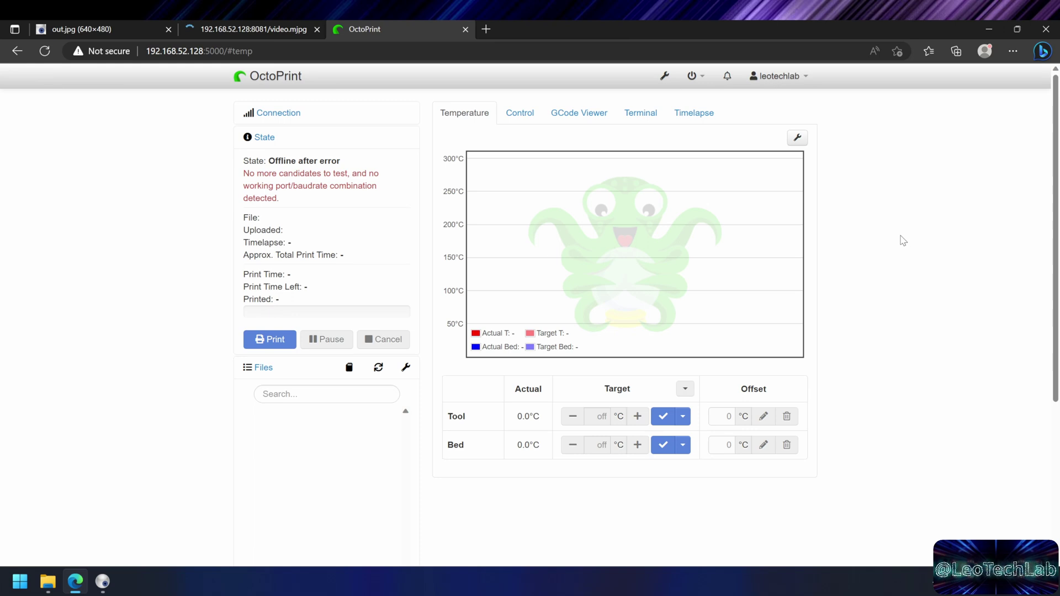
Step: Clear the Stream URL and Snapshot URL in OctoPrint's Webcam & Timelapse settings and save the changes
click(666, 76)
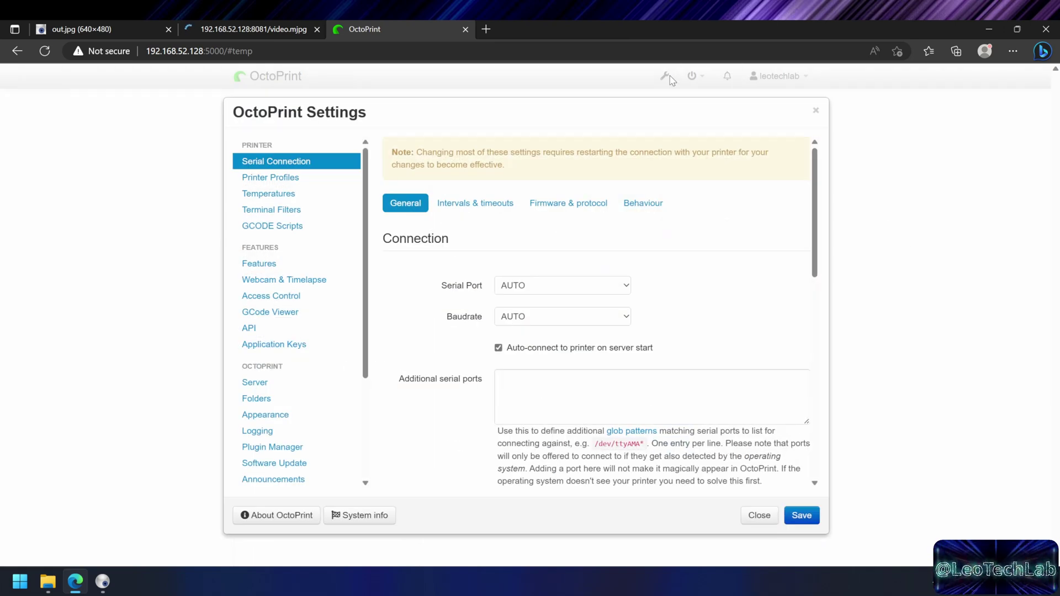
click(285, 280)
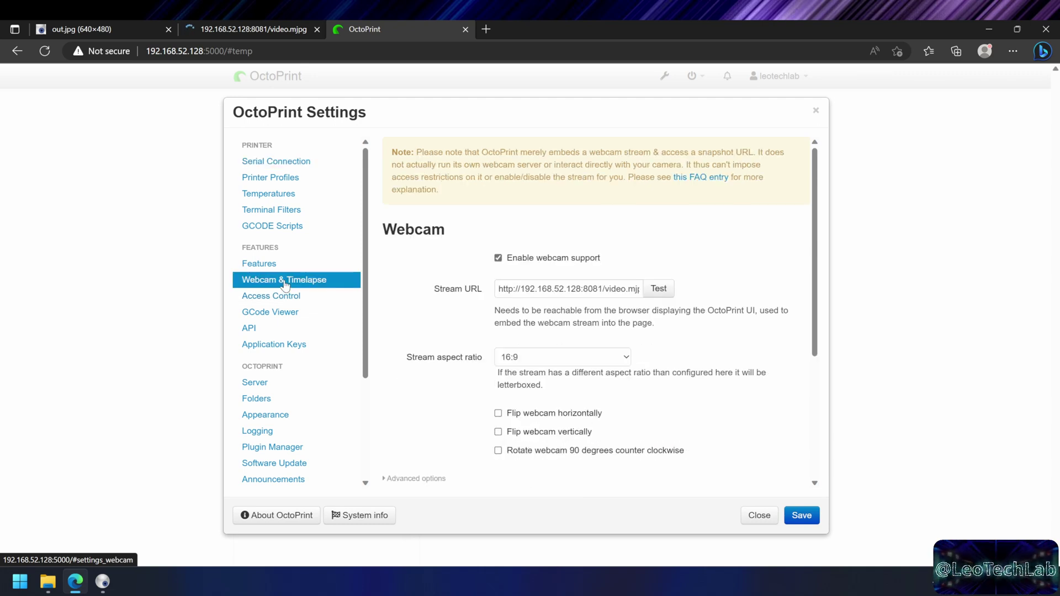
click(583, 289)
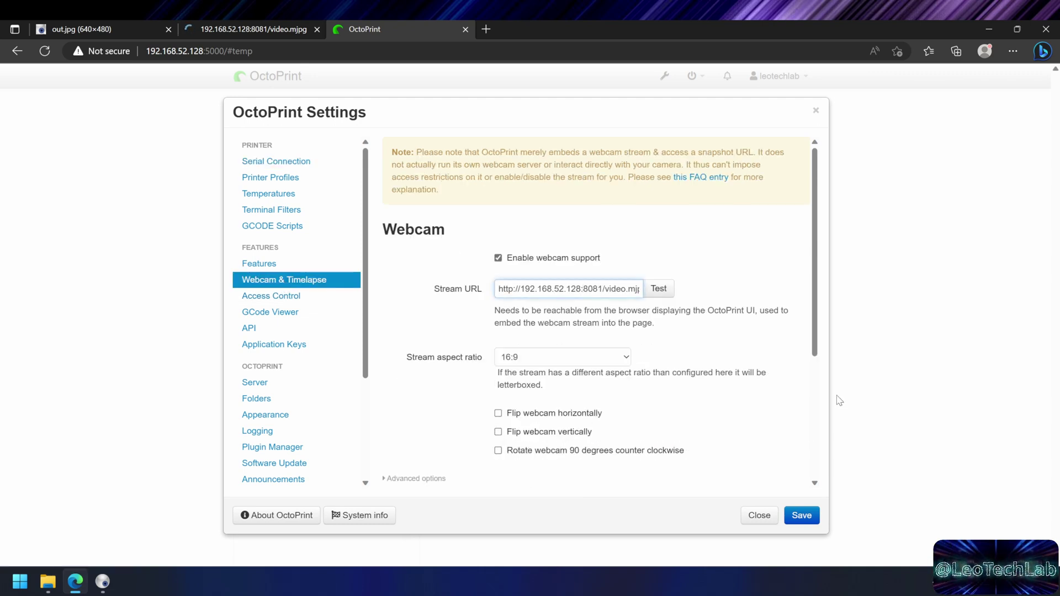
key(ctrl+a)
key(BackSpace)
scroll(734, 410, down, 3)
click(574, 366)
key(ctrl+a)
key(BackSpace)
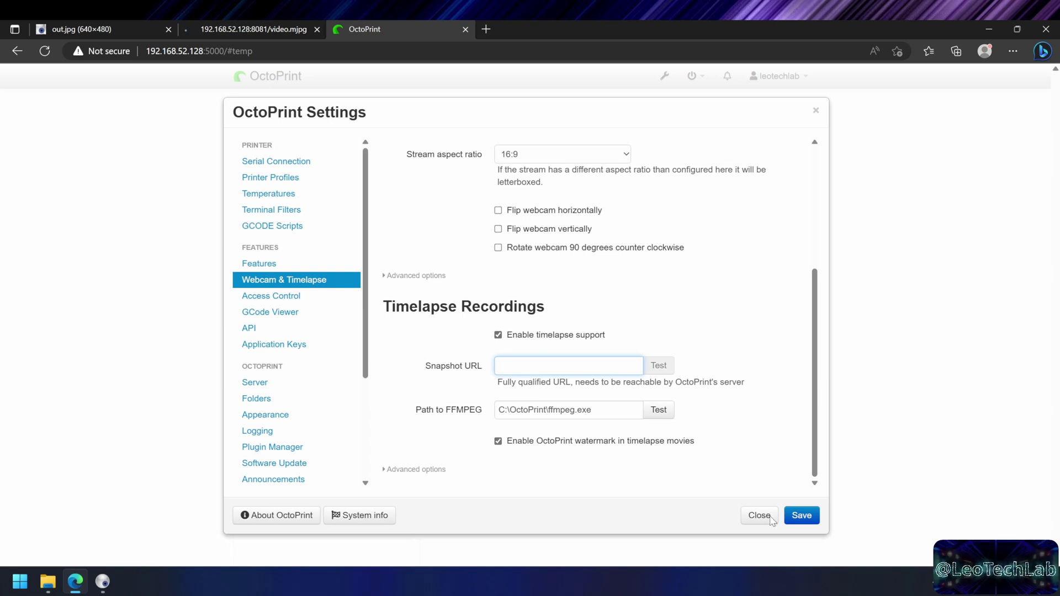
click(802, 516)
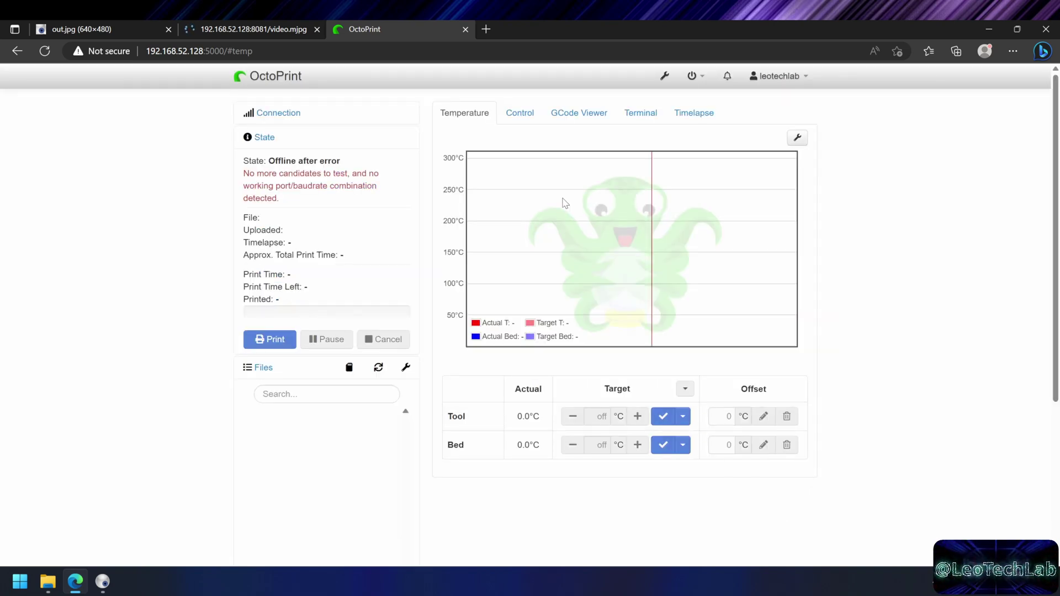
click(522, 113)
click(482, 116)
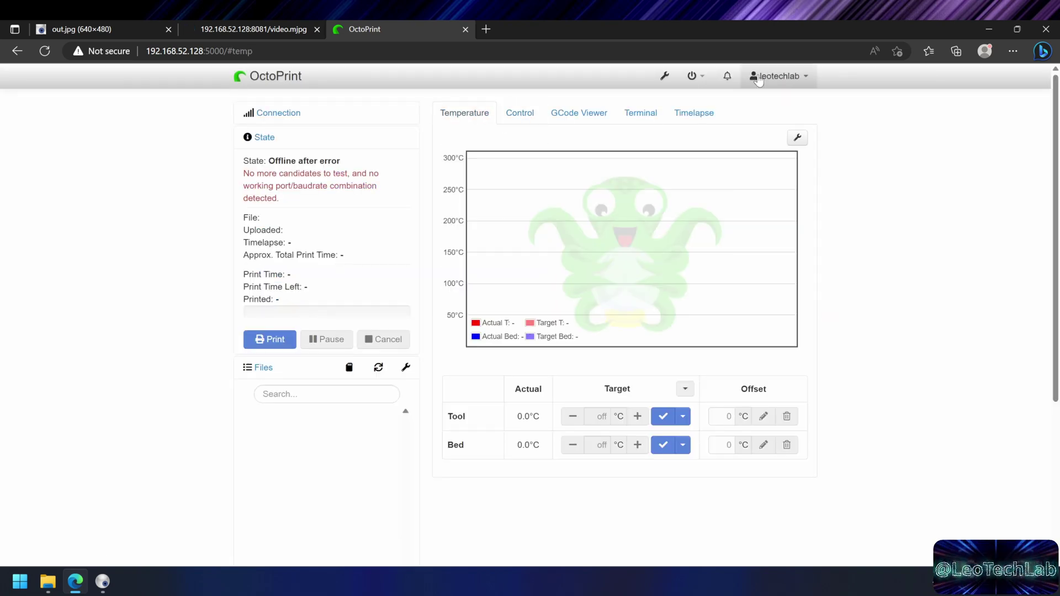
click(665, 76)
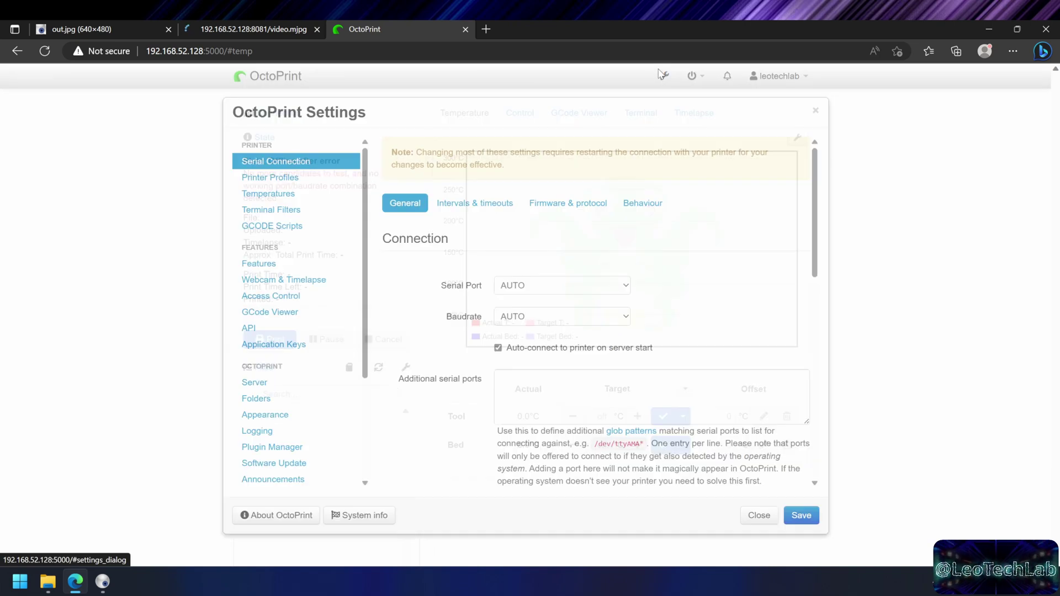
click(276, 280)
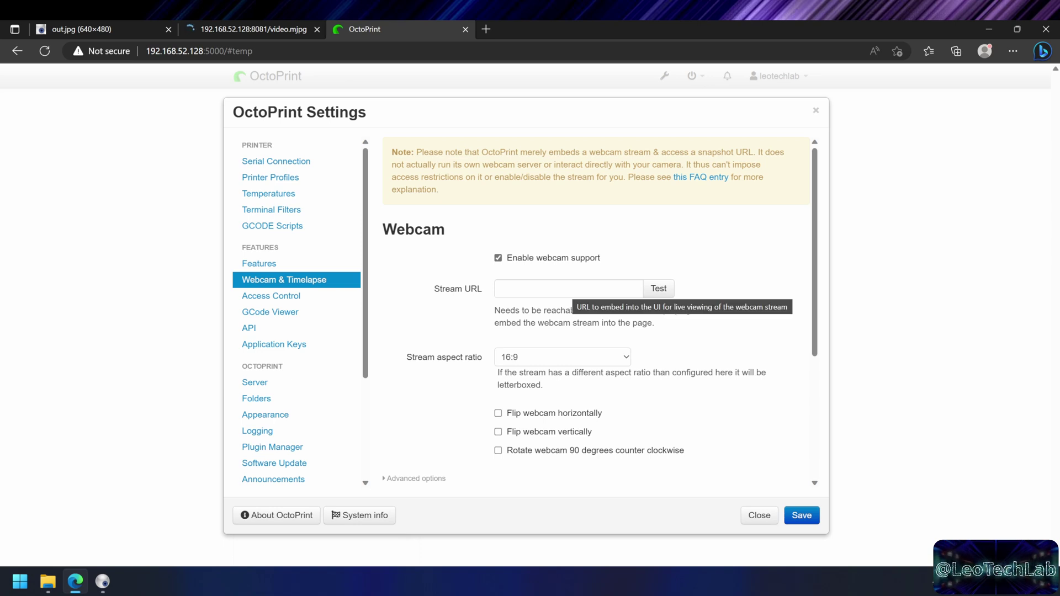
click(552, 292)
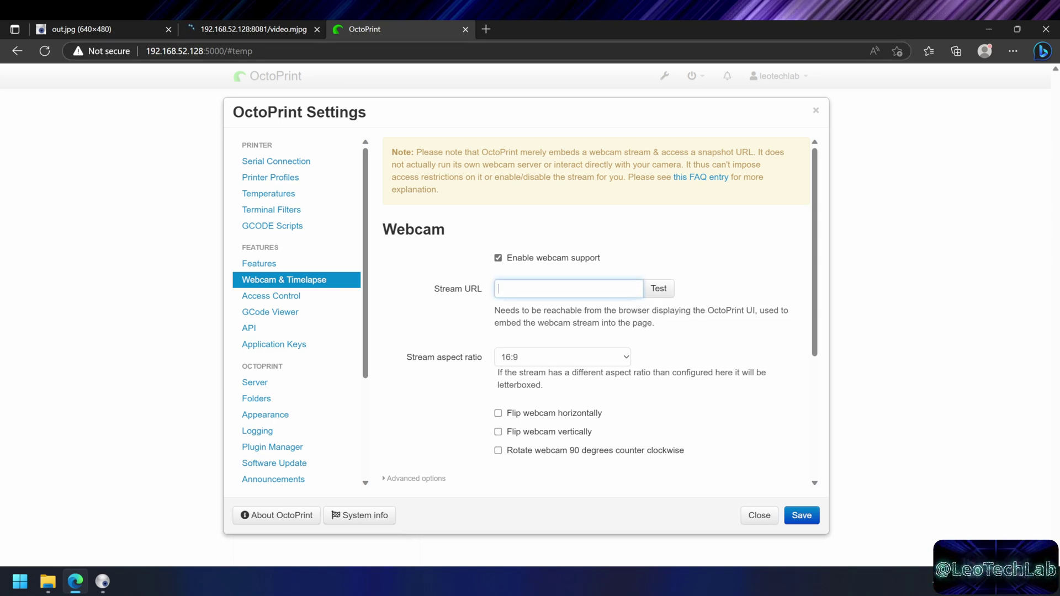
click(241, 32)
key(ctrl+l)
key(ctrl+c)
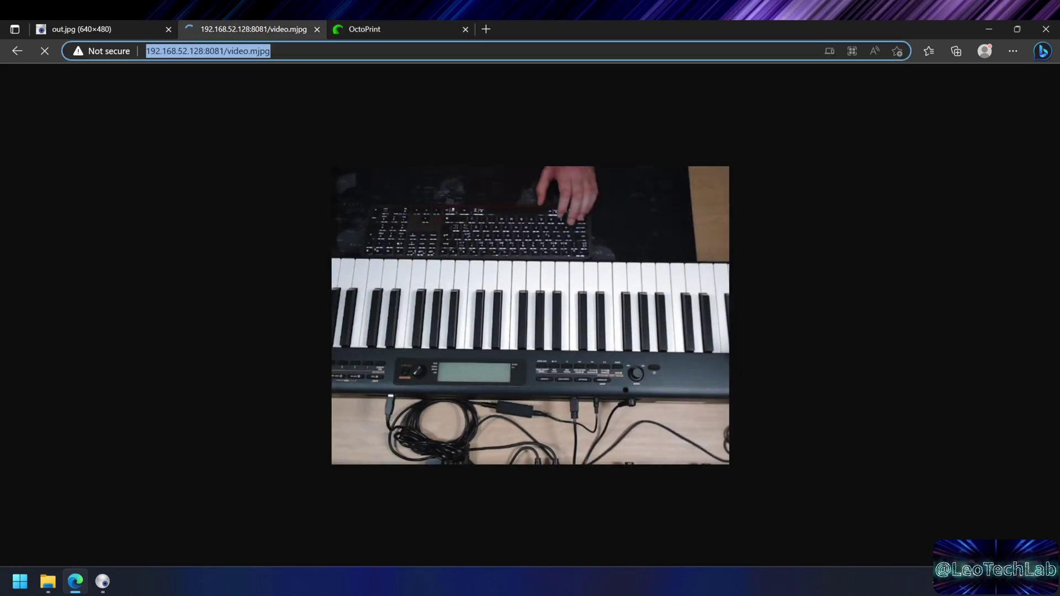
click(396, 28)
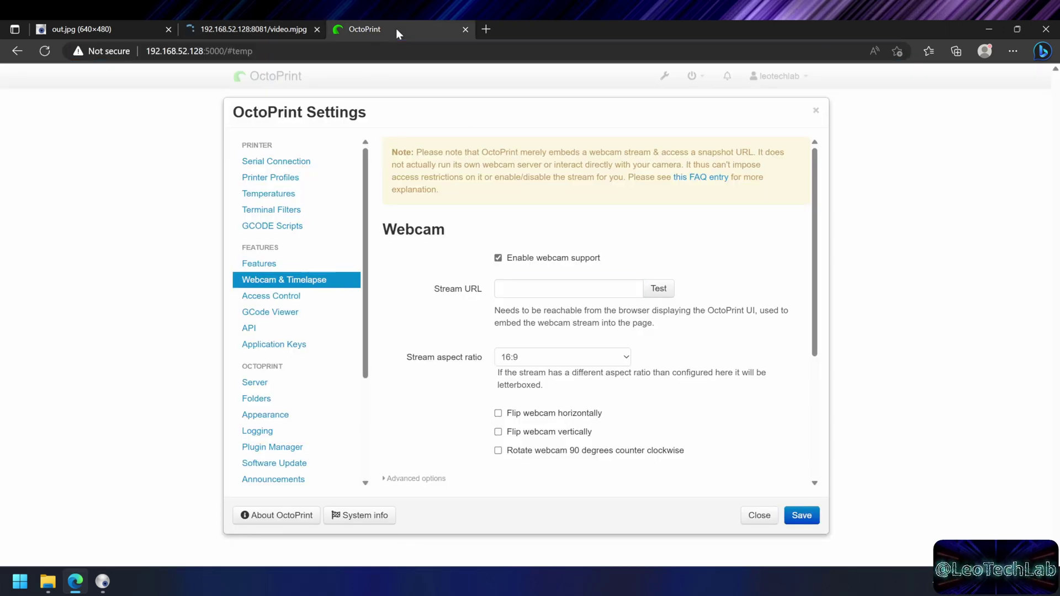
key(ctrl+v)
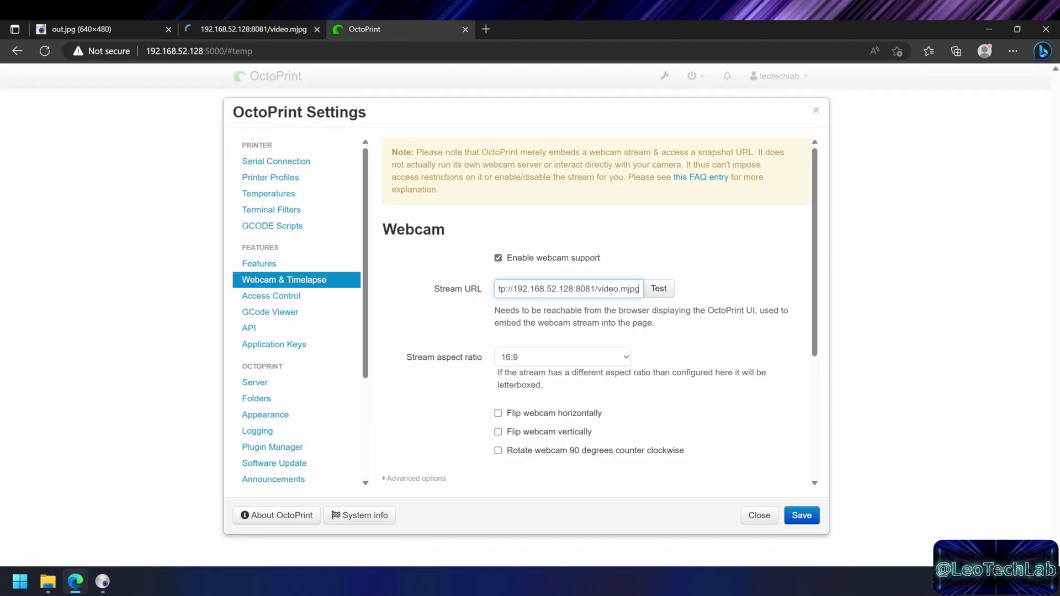
click(659, 289)
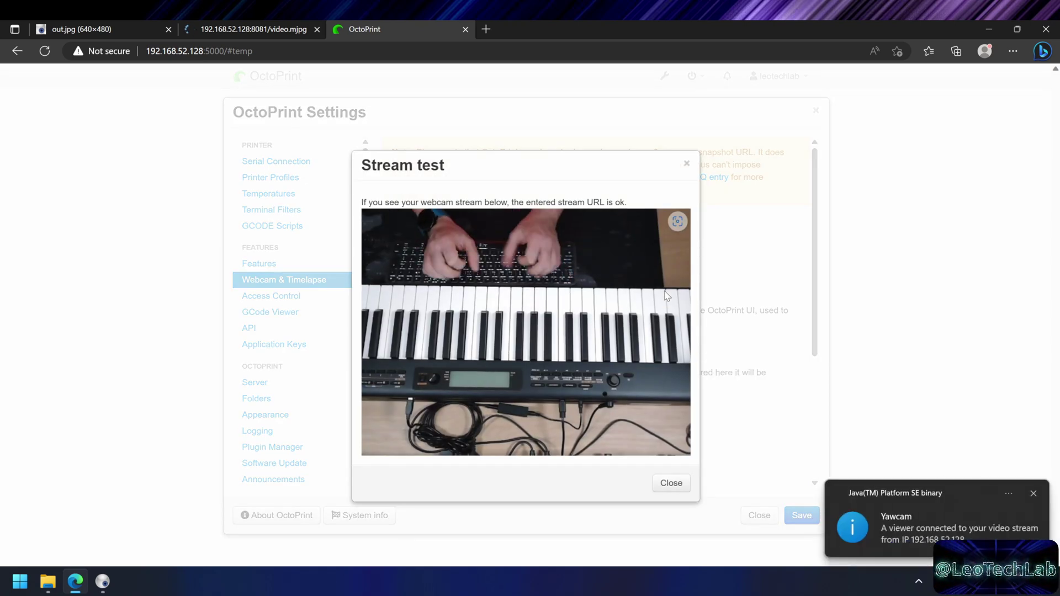
click(670, 483)
scroll(673, 385, down, 3)
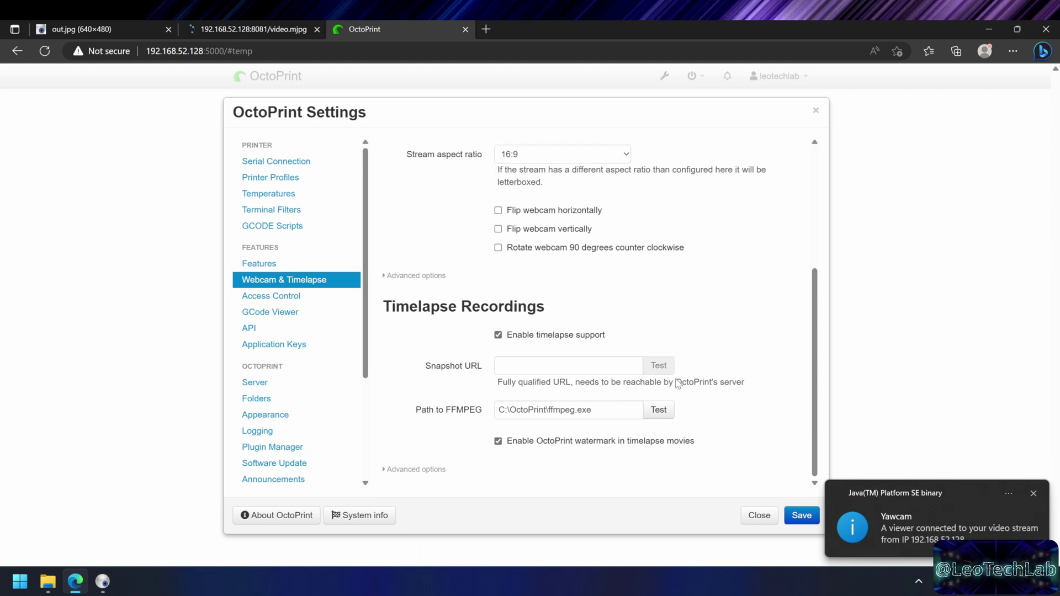
click(117, 34)
key(End)
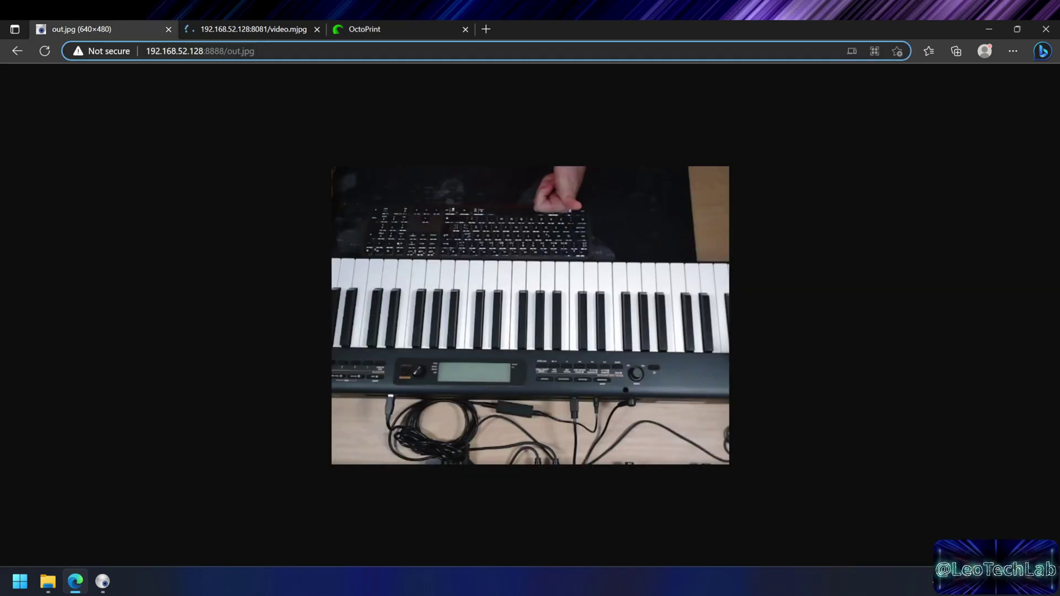
key(ctrl+a)
key(ctrl+c)
click(364, 29)
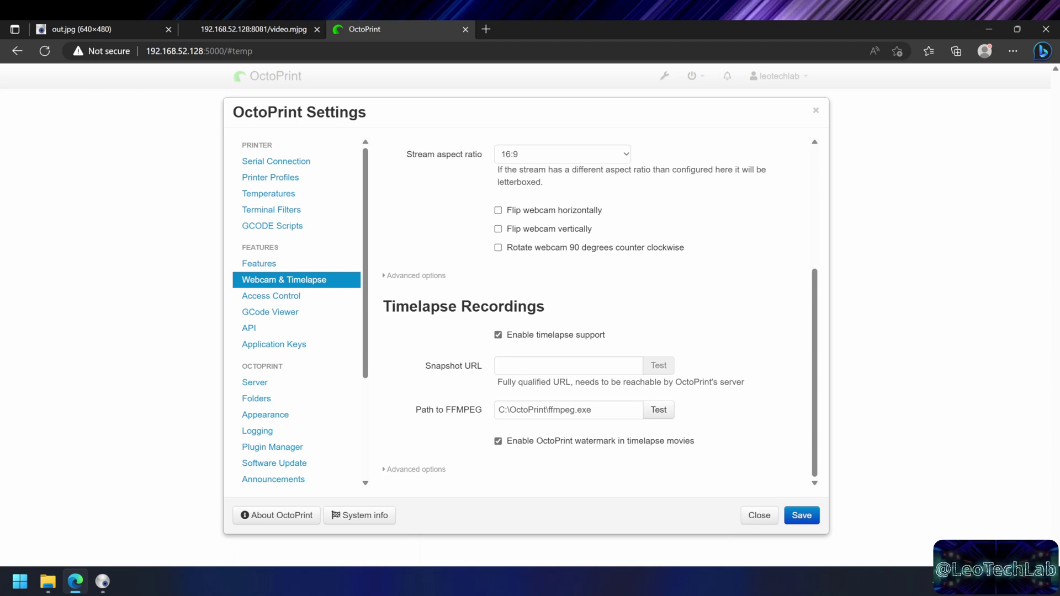
key(ctrl+v)
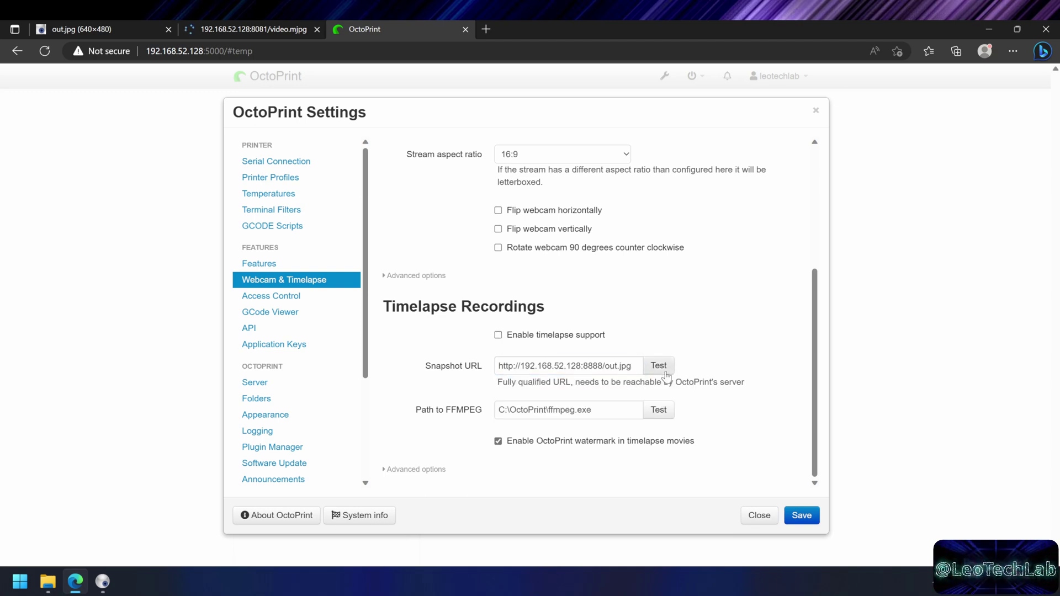
Step: Test the timelapse Snapshot URL several times in the Webcam & Timelapse settings, closing each preview, and save the settings
click(666, 370)
click(690, 269)
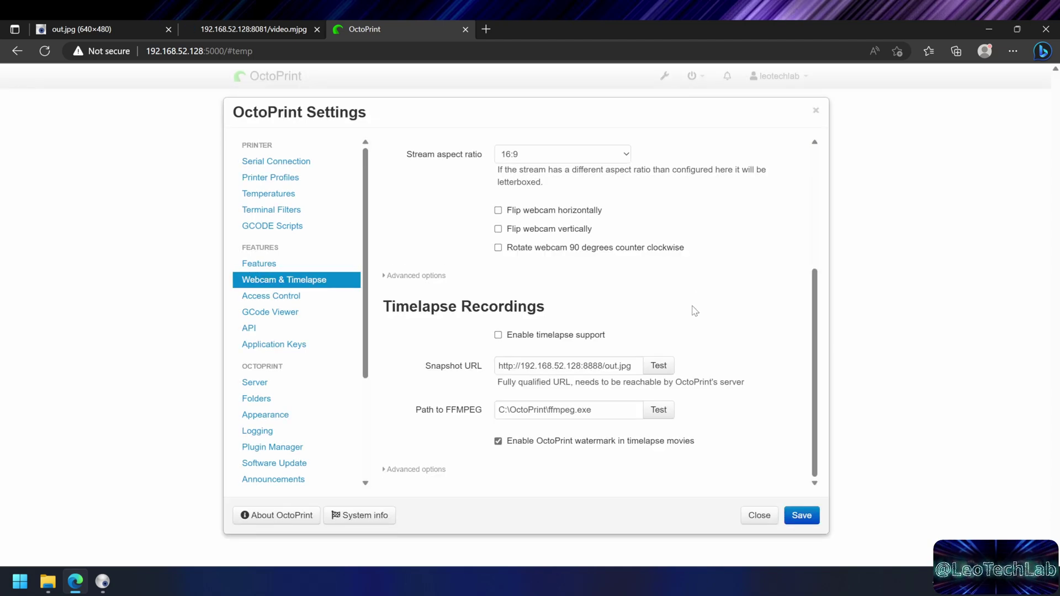
click(660, 365)
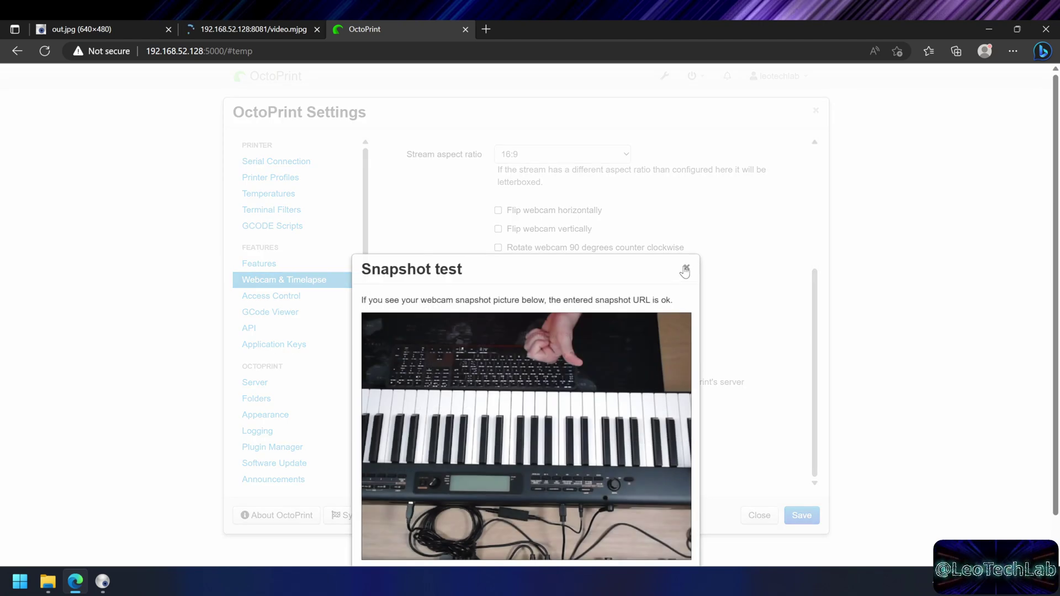
click(686, 270)
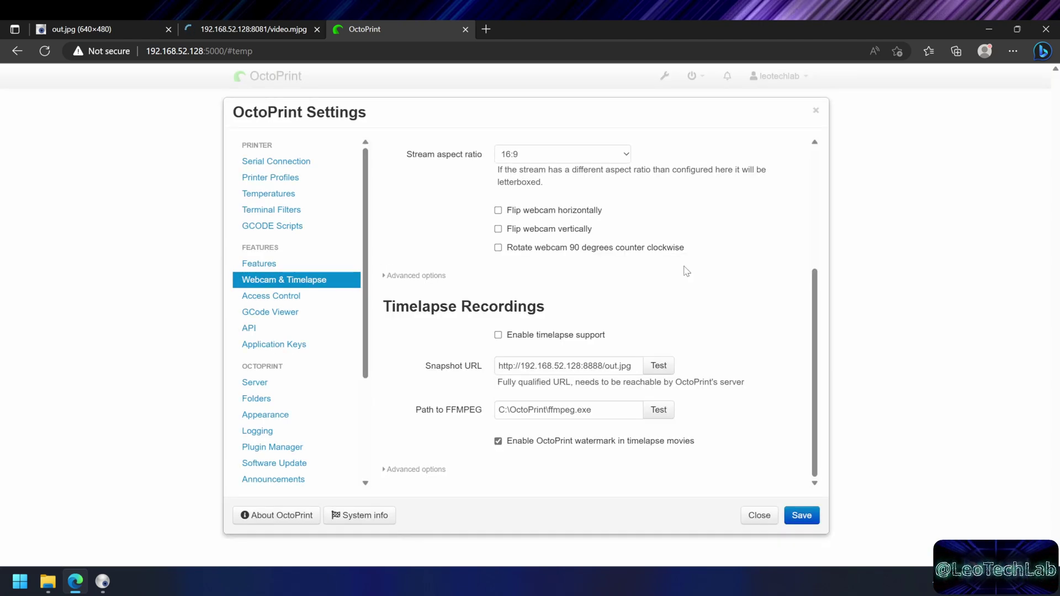
click(661, 366)
click(685, 270)
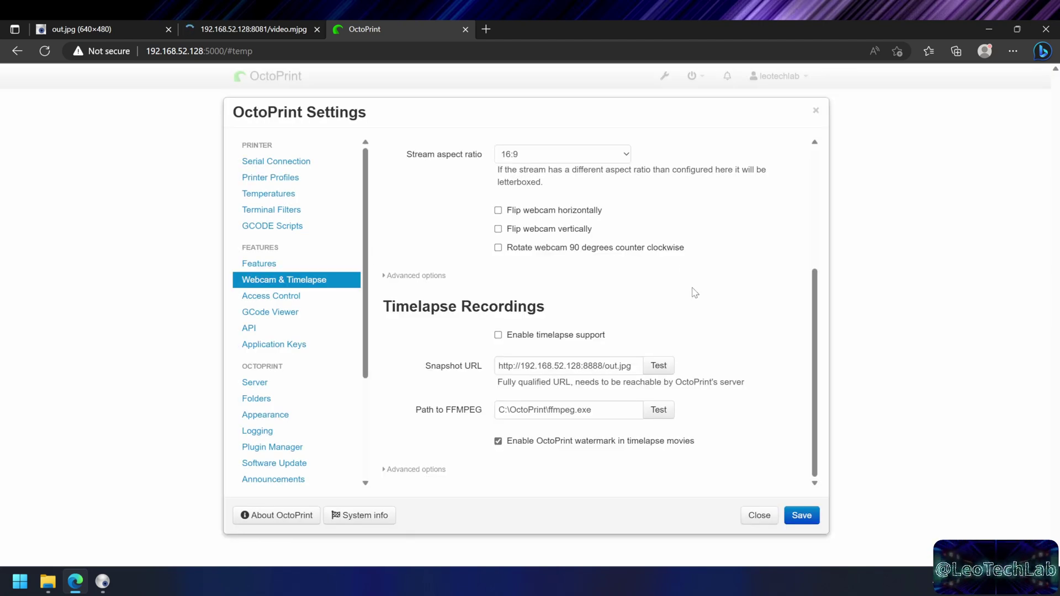
click(659, 366)
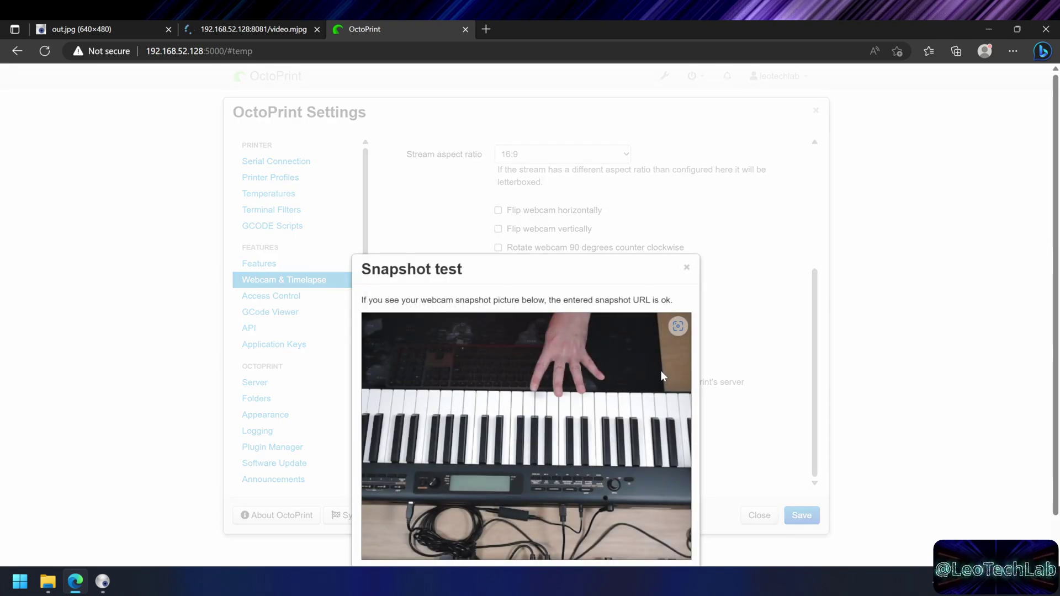
click(686, 270)
click(803, 519)
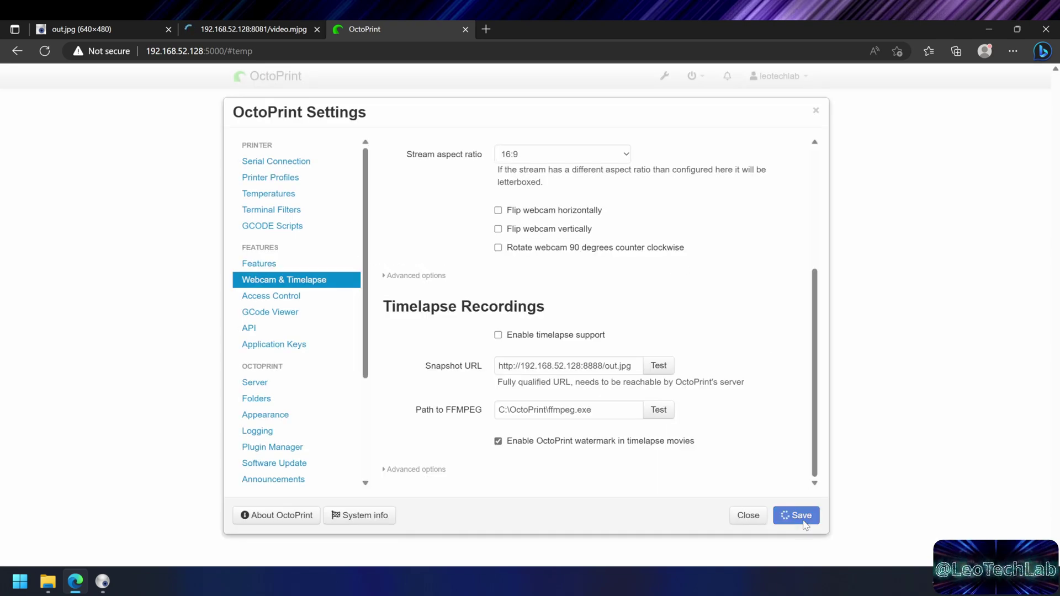
Step: Reload OctoPrint, collapse its Connection section and check the webcam stream in the Control view
click(46, 51)
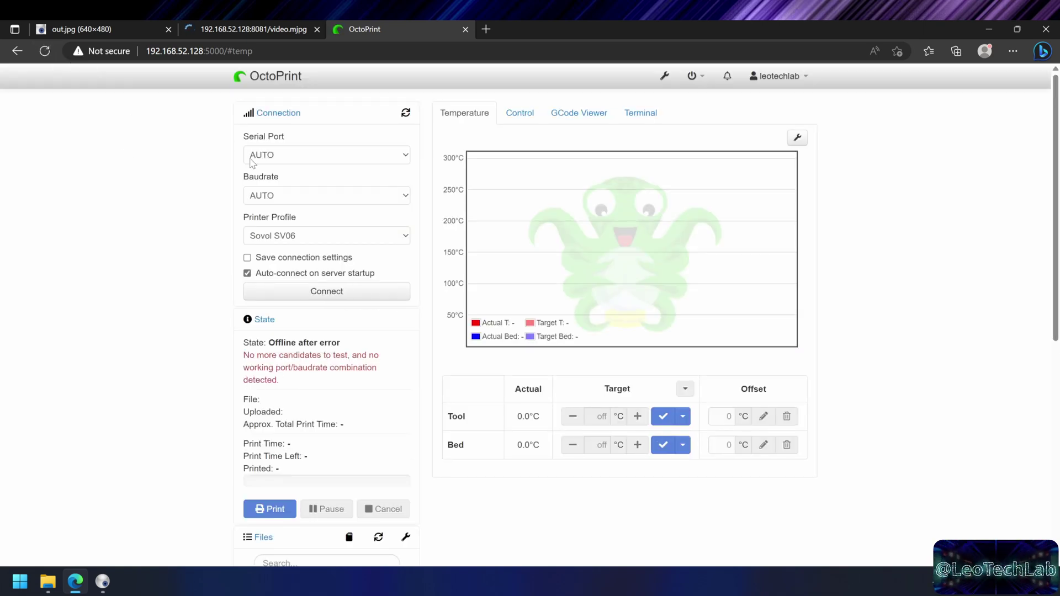
click(271, 113)
click(520, 115)
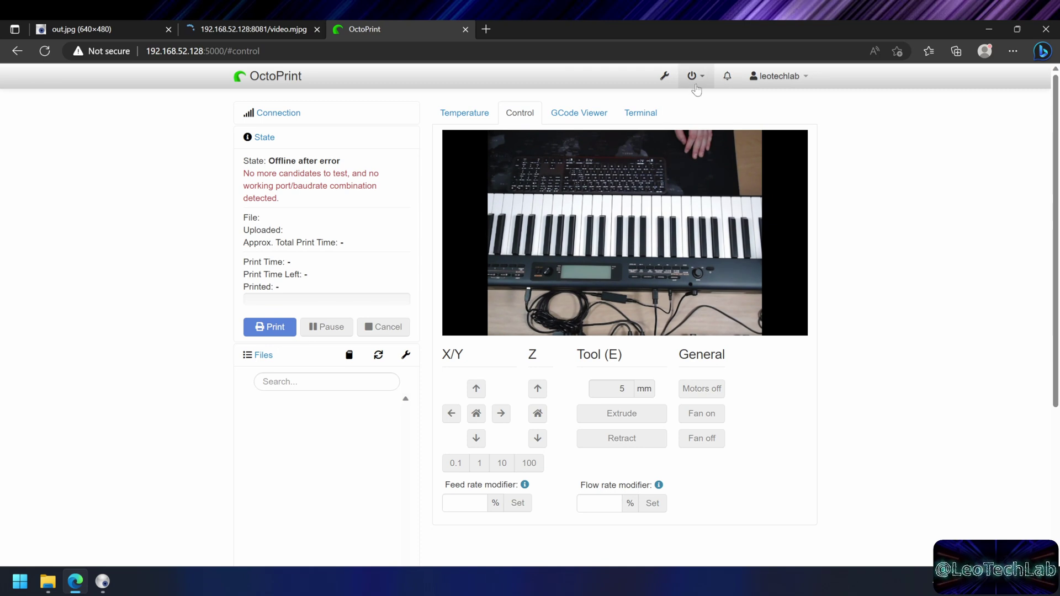
Step: Enable timelapse support in OctoPrint's Webcam & Timelapse settings and save the change
click(666, 77)
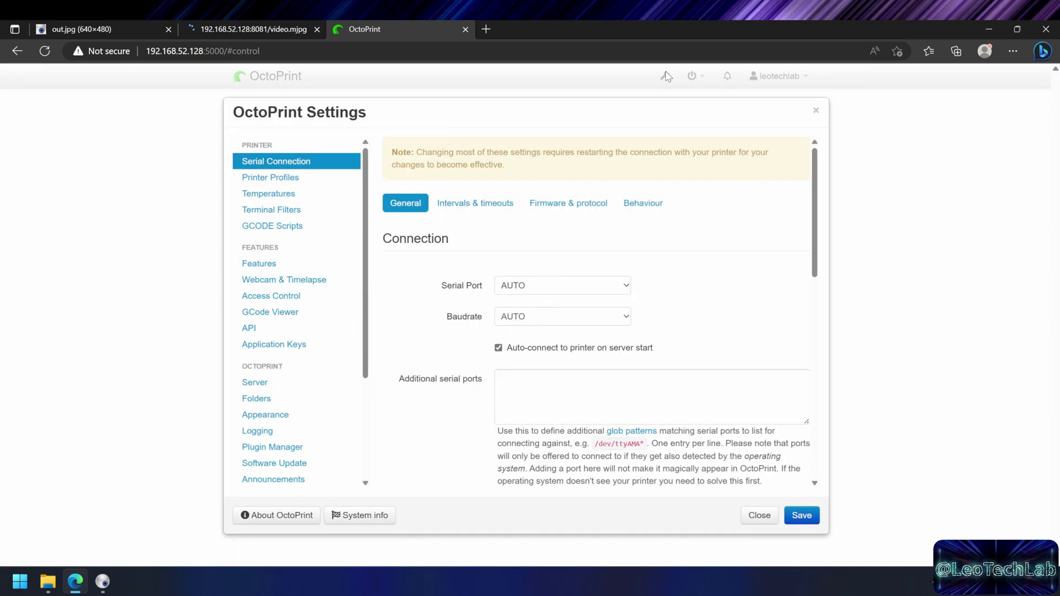
click(297, 281)
scroll(739, 399, down, 3)
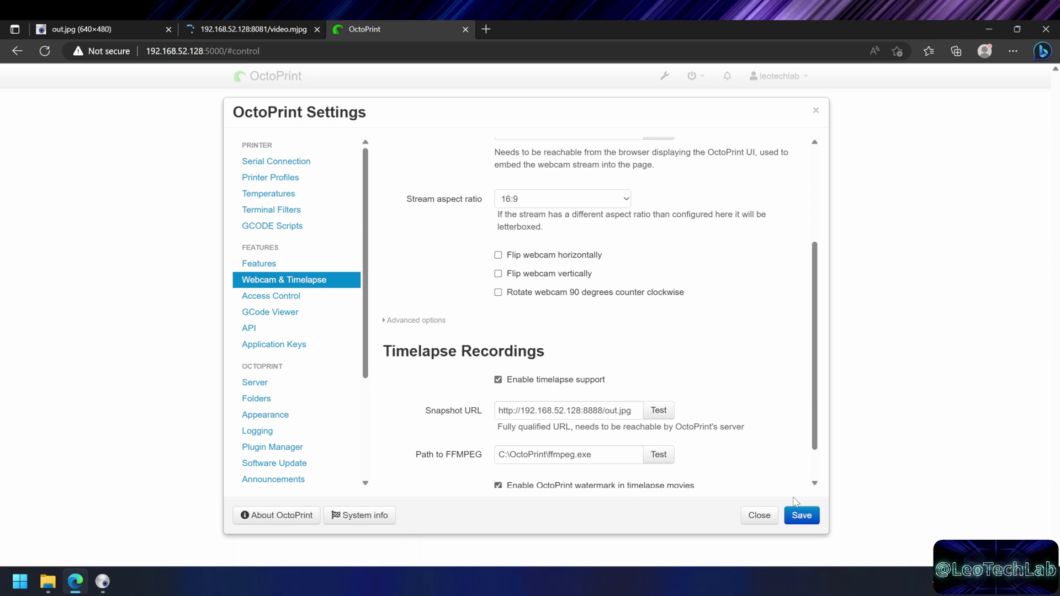
click(806, 518)
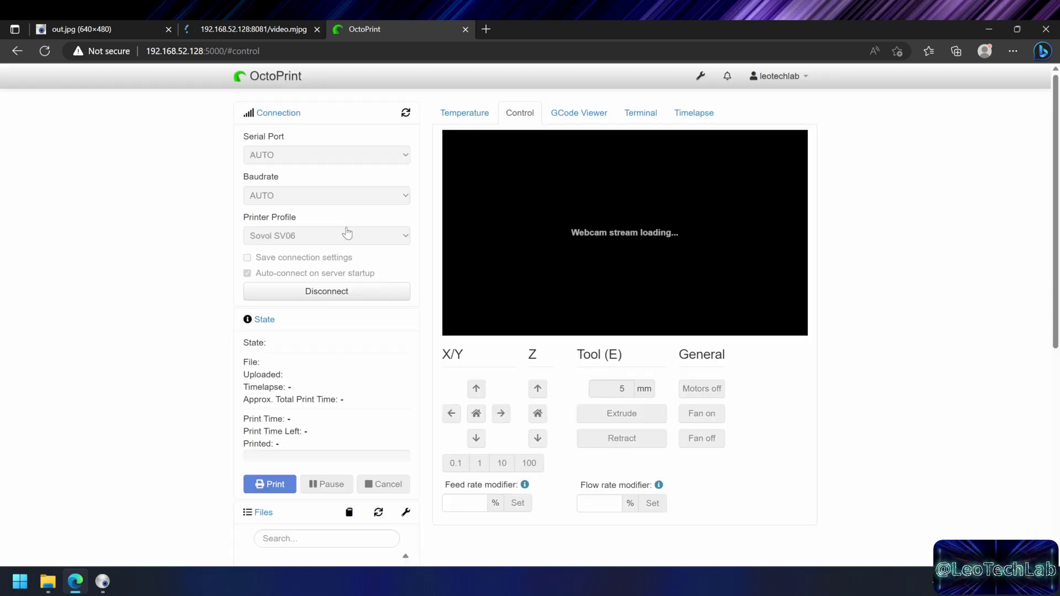
Step: Examine the Timed and On Z Change modes in the Timelapse configuration without saving, and return to the Control view
click(693, 112)
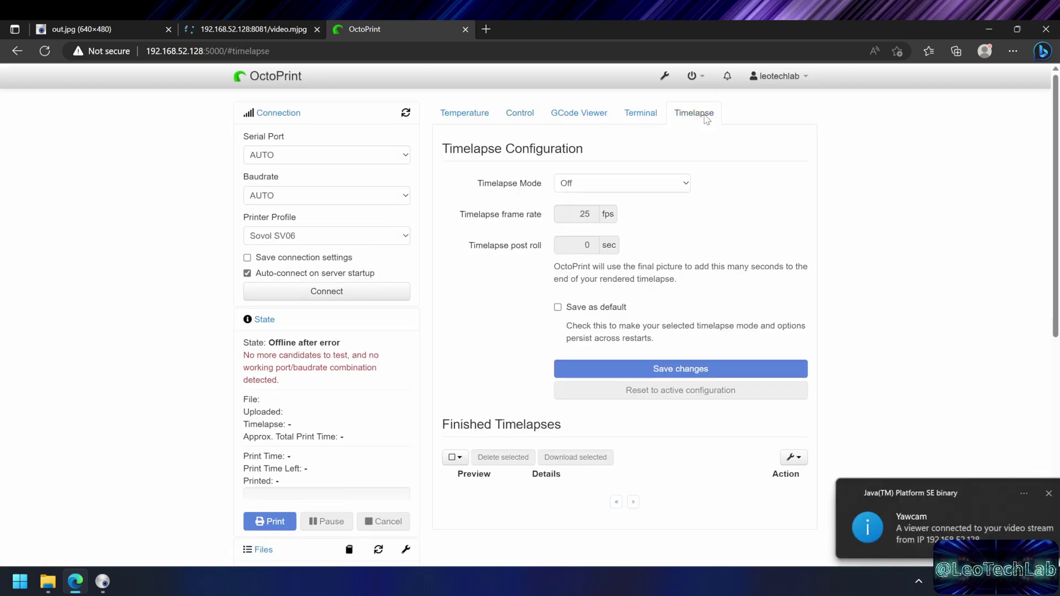
click(680, 185)
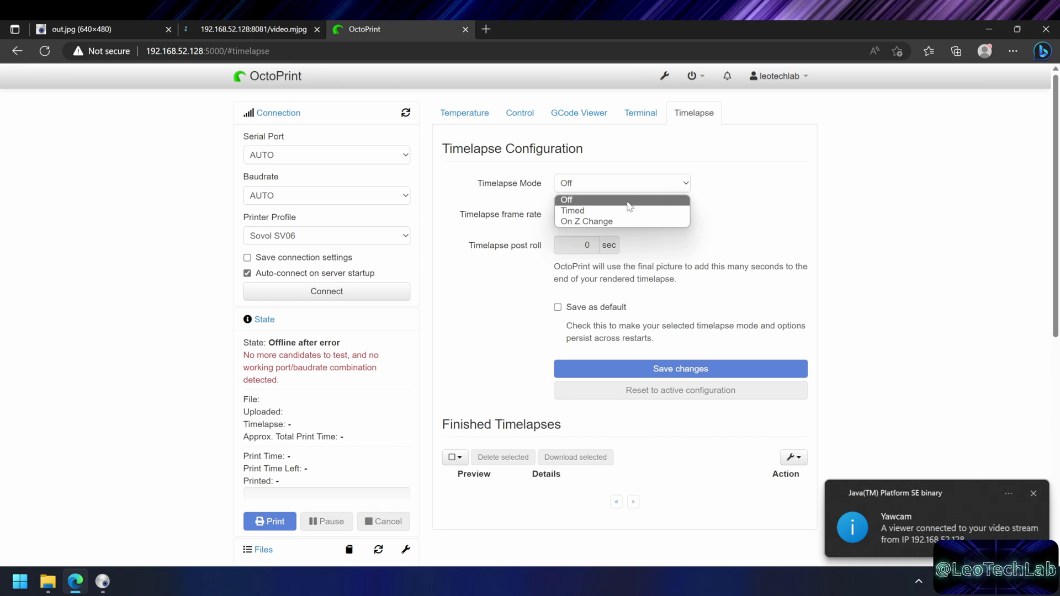
click(610, 210)
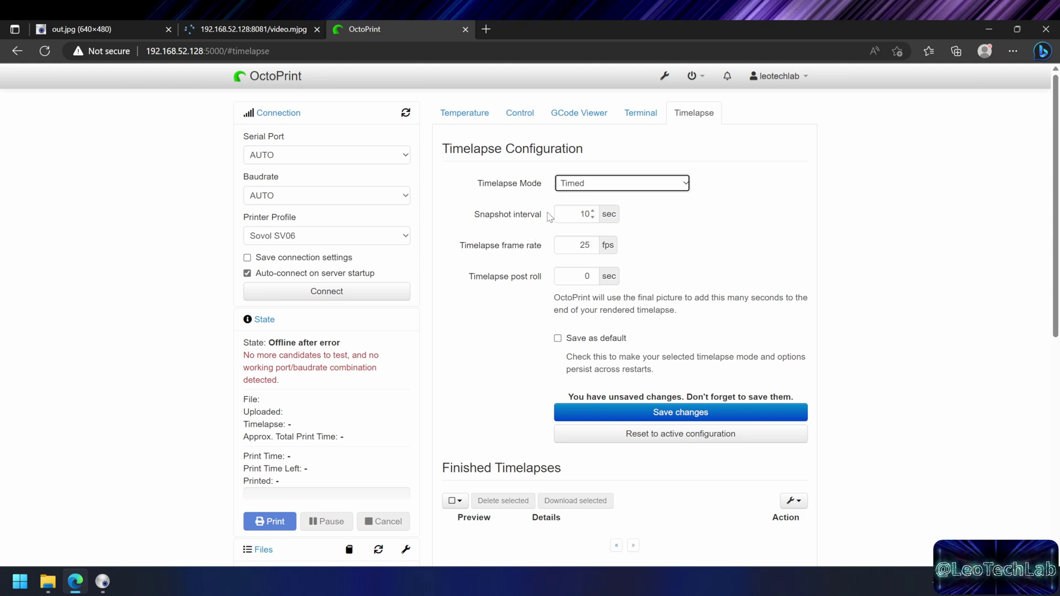
click(585, 214)
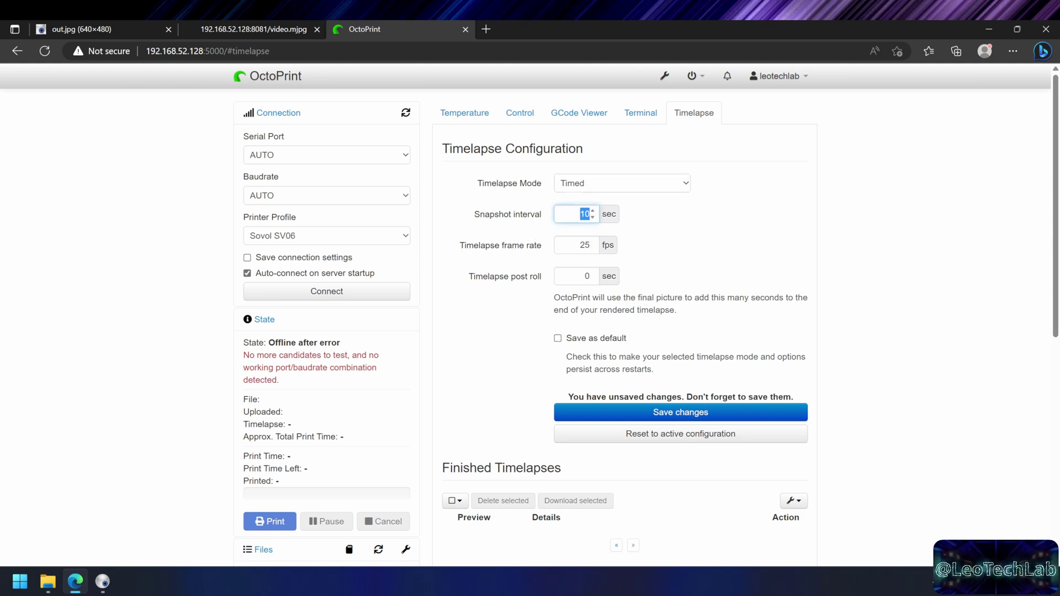
click(657, 185)
click(643, 222)
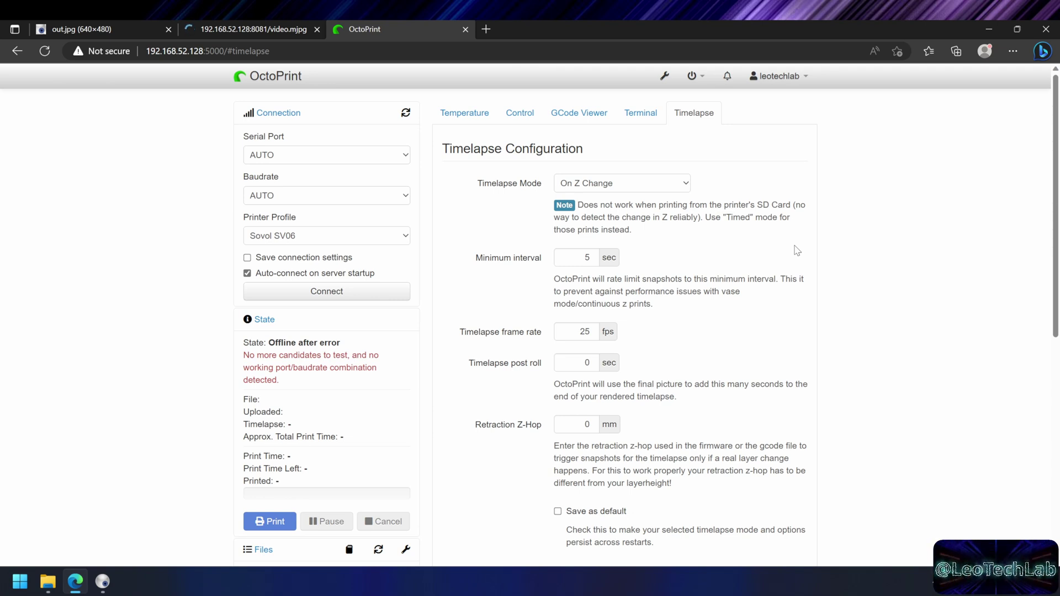
click(473, 113)
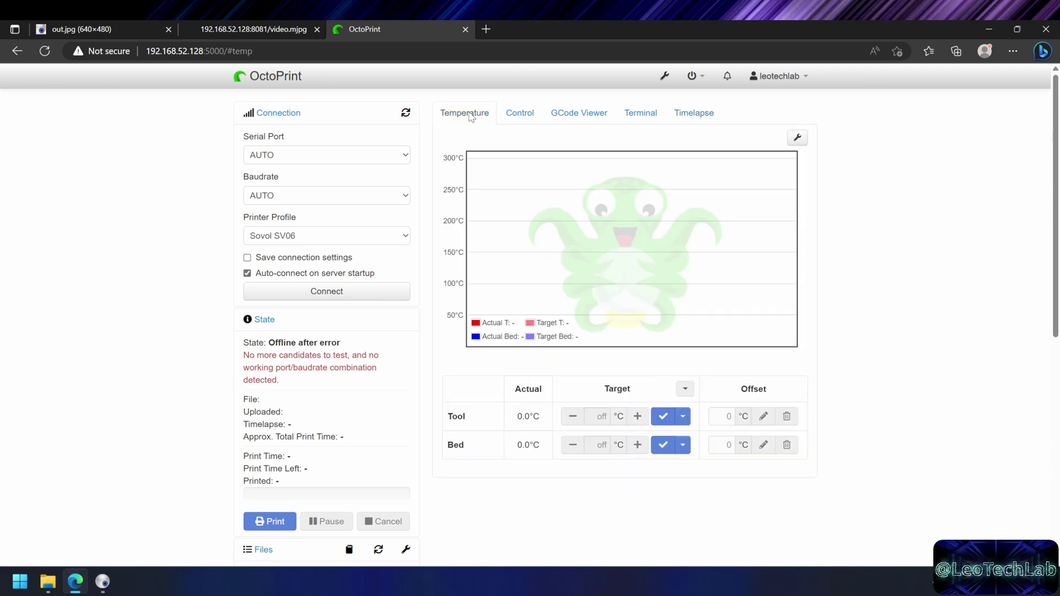
click(506, 115)
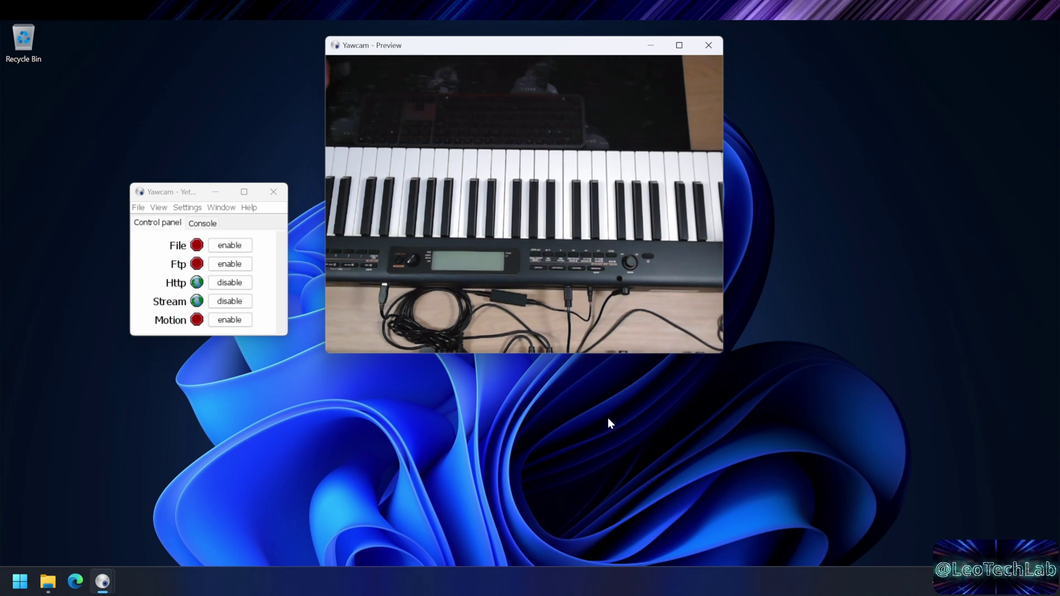
Step: Close Yawcam and try to load its stream at 192.168.52.128:8081/video.mjpg in the Edge browser
click(273, 192)
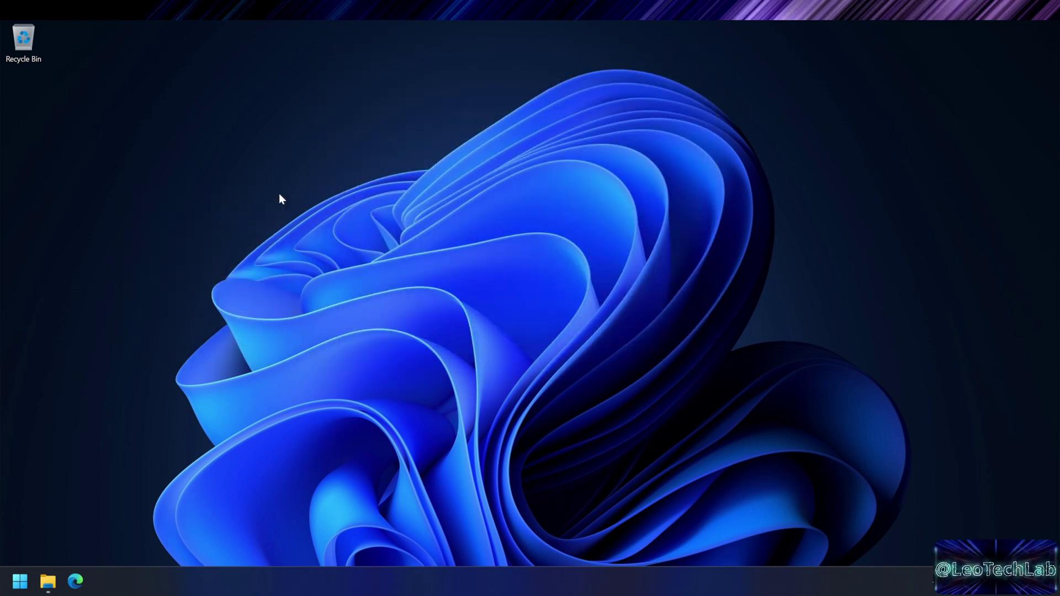
click(75, 581)
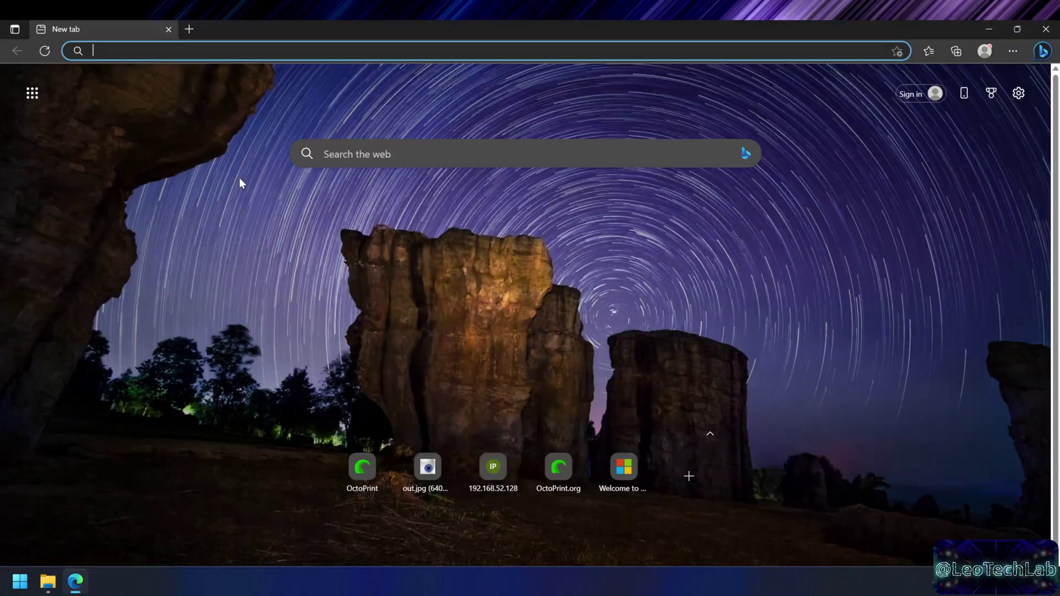
text(192.168.52.128:)
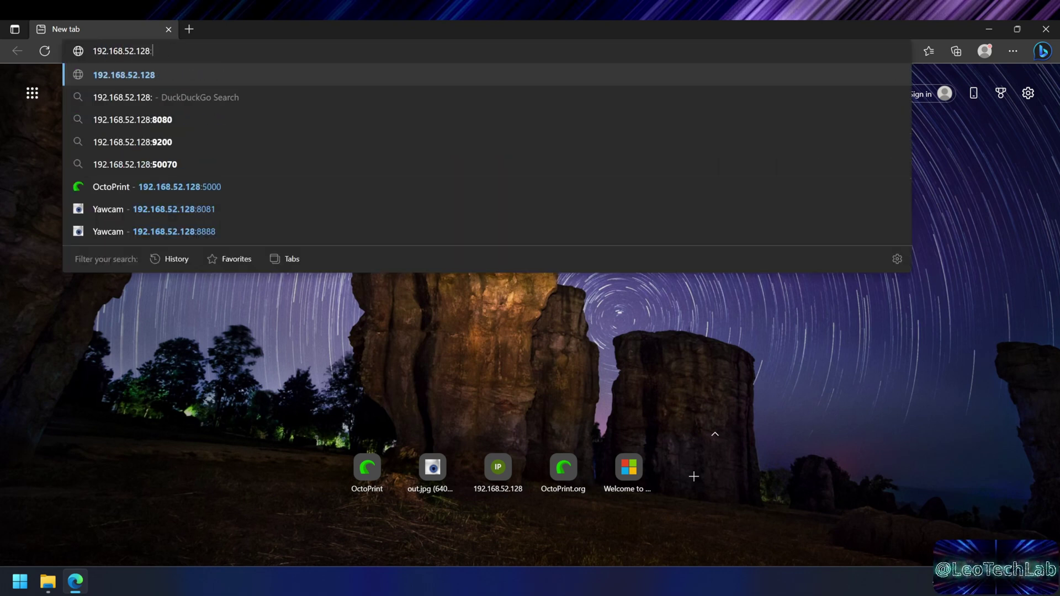
text(80814)
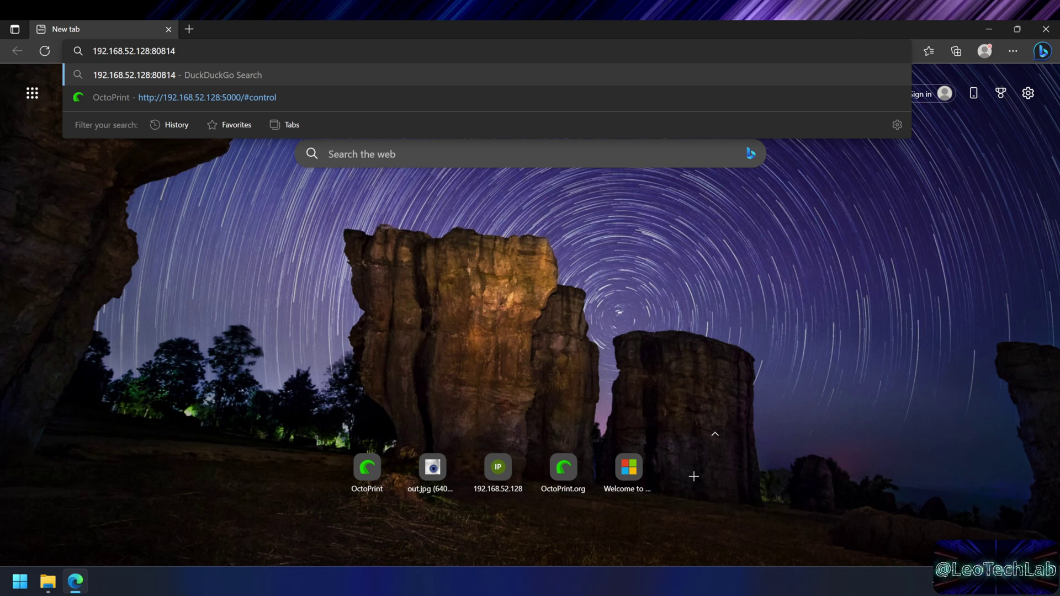
key(BackSpace)
text(/vb)
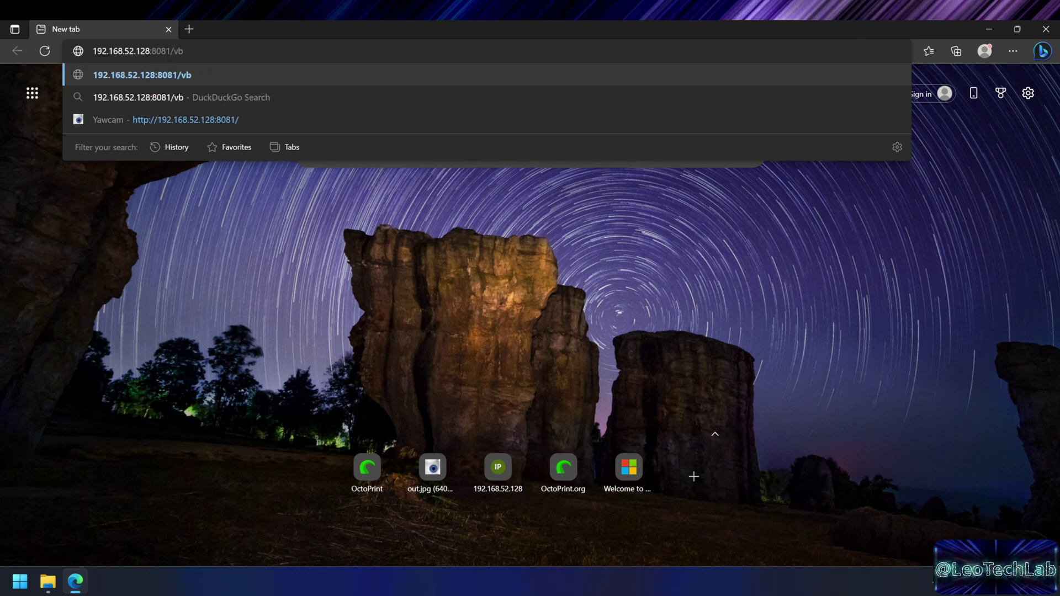
key(BackSpace)
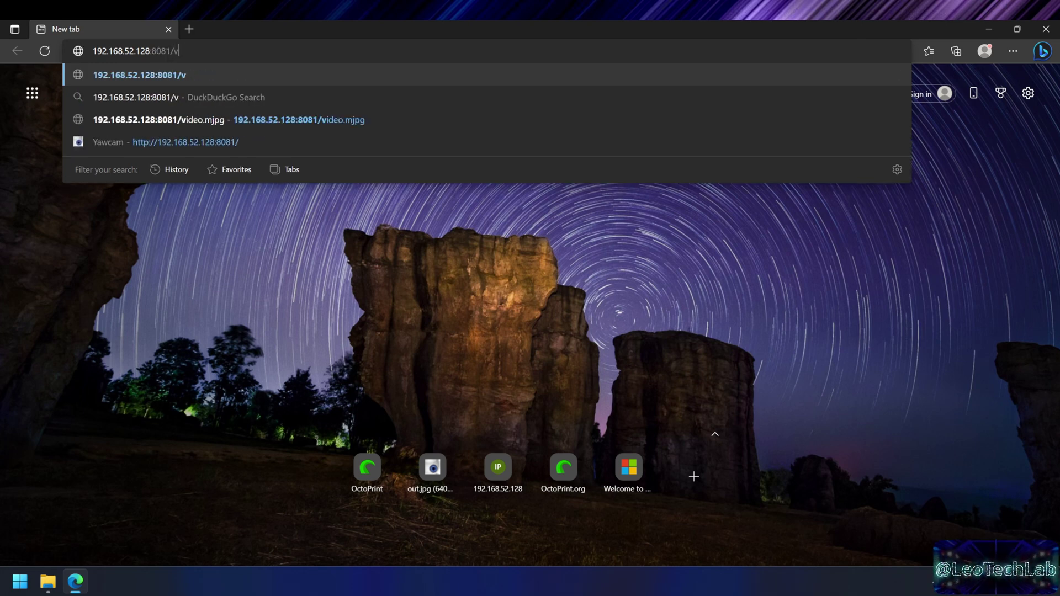
key(Down)
key(Down)
key(Return)
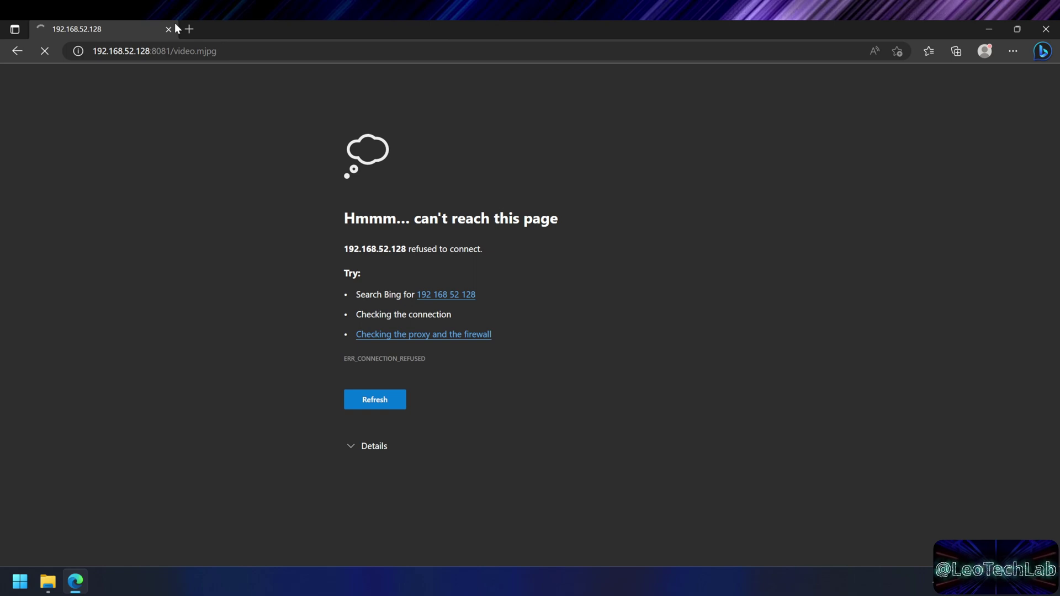
Step: Load OctoPrint at 192.168.52.128:5000 in a new browser tab, check the webcam in the Control view and close the browser
click(189, 33)
text(192.168.52.128)
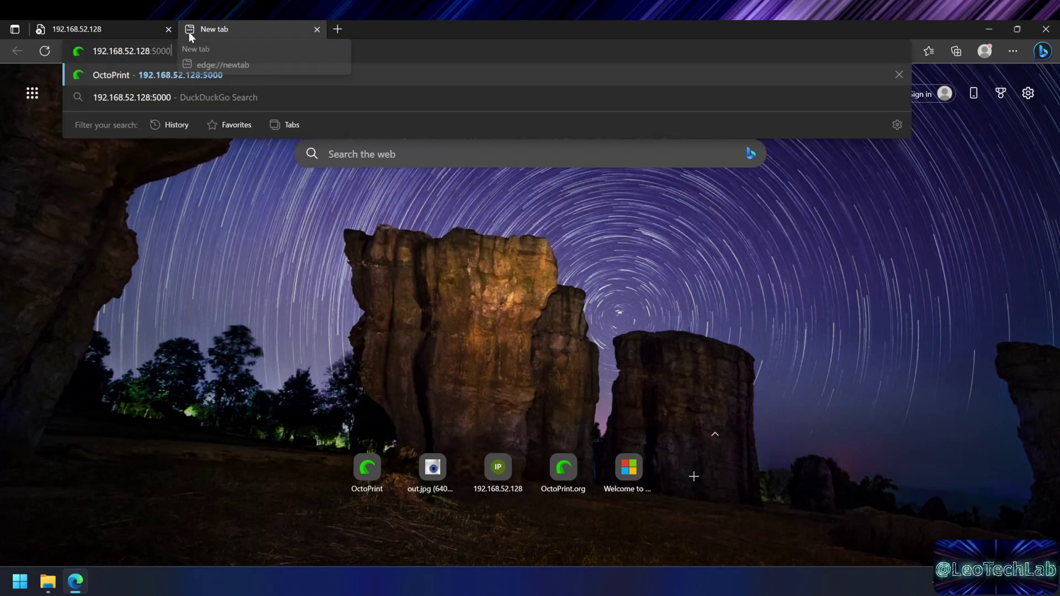
key(Return)
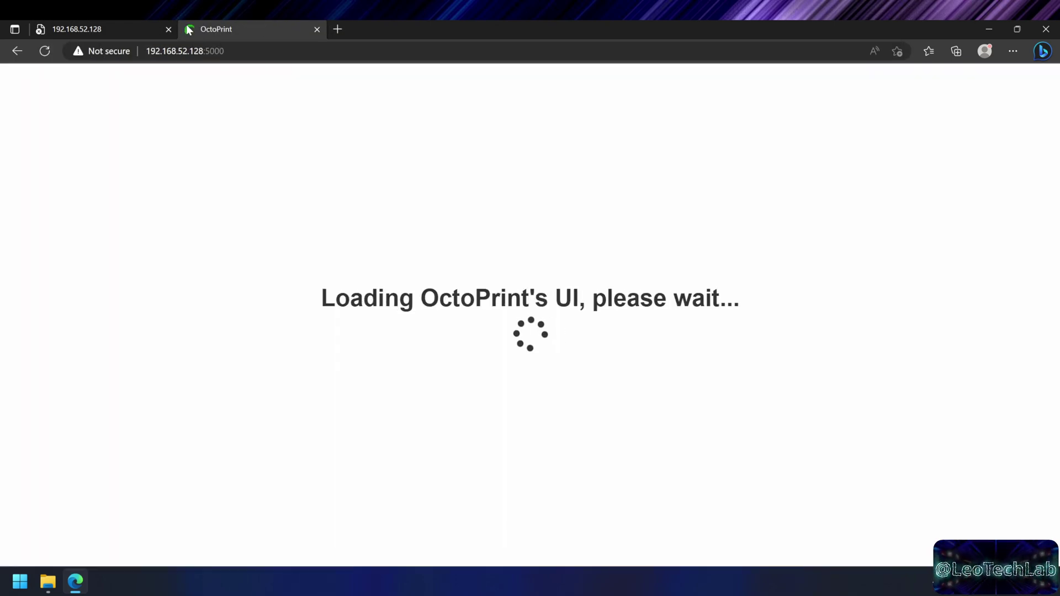
click(521, 116)
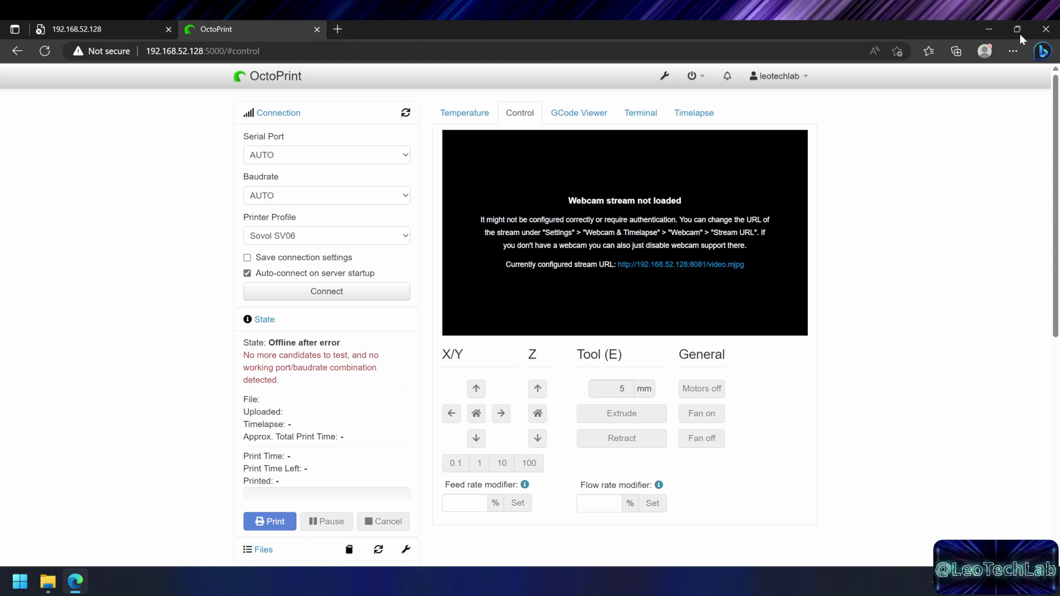
click(1045, 35)
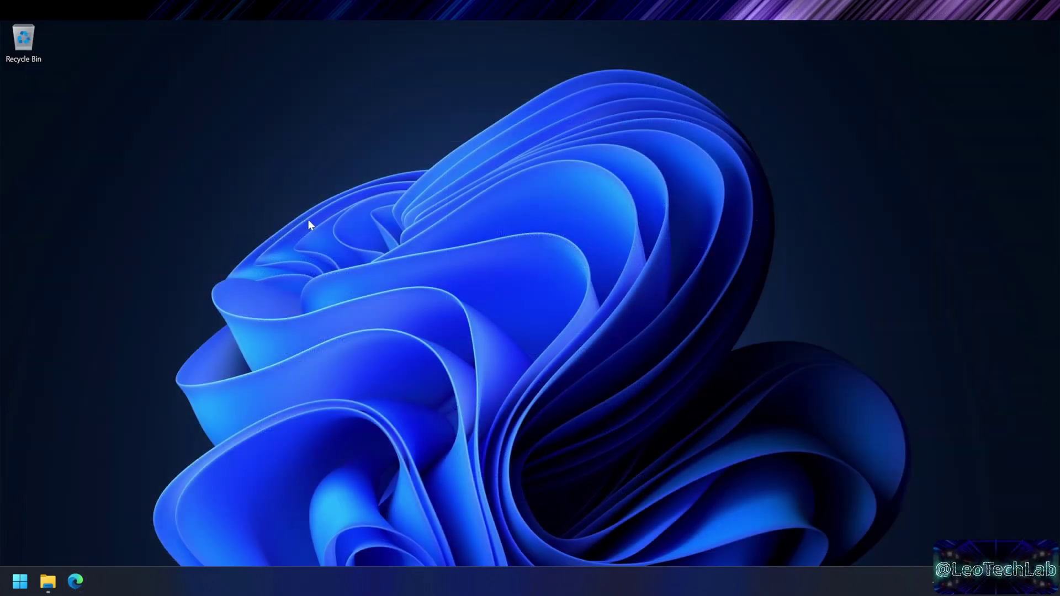
Step: Open the Yawcam folder under C:\Program Files (x86) in File Explorer and magnify the screen
click(46, 584)
click(46, 584)
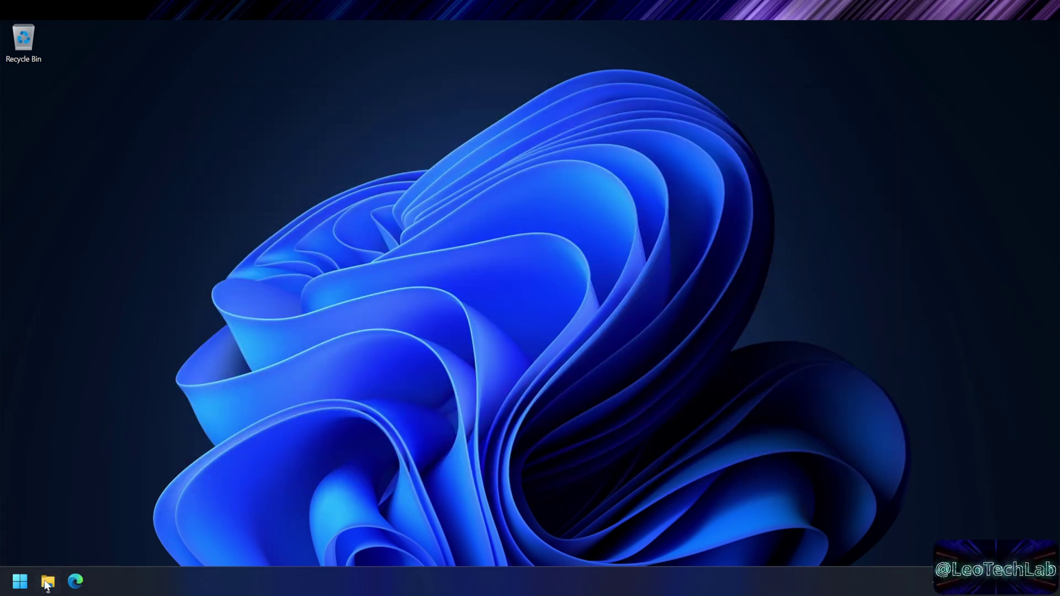
click(46, 584)
click(250, 337)
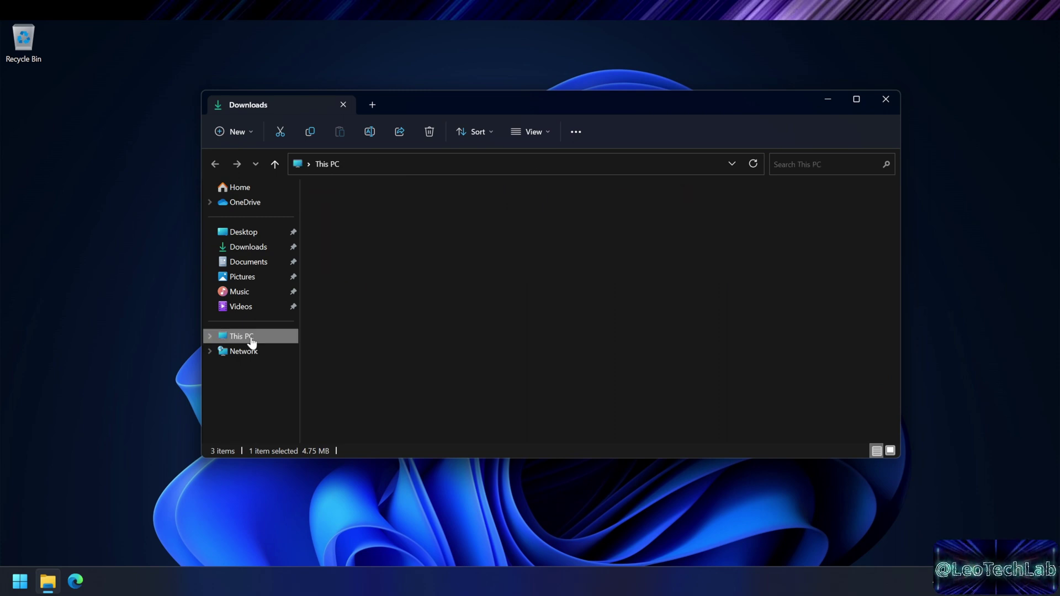
double_click(387, 236)
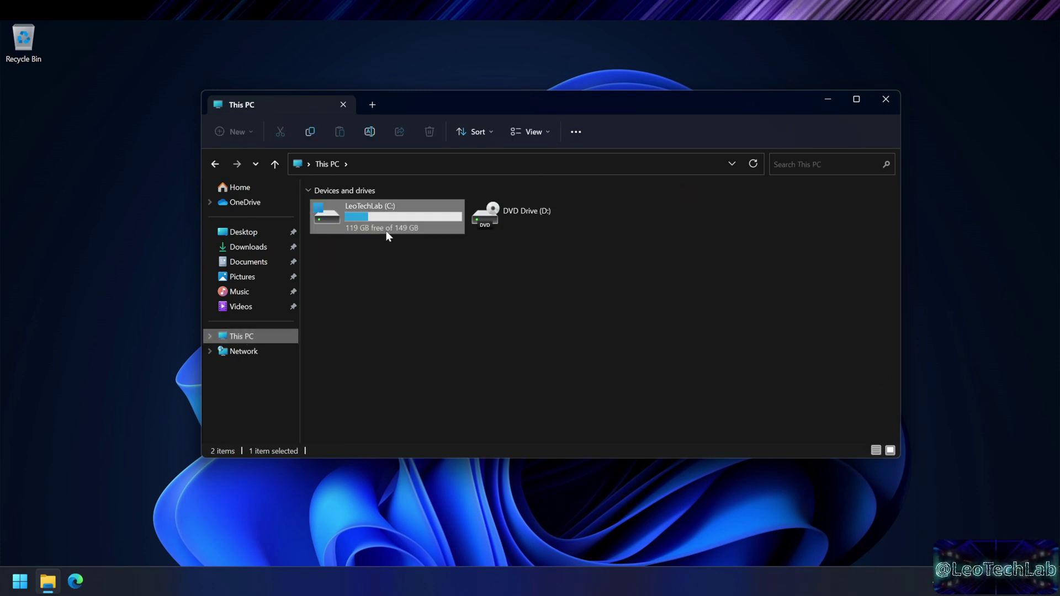
double_click(360, 259)
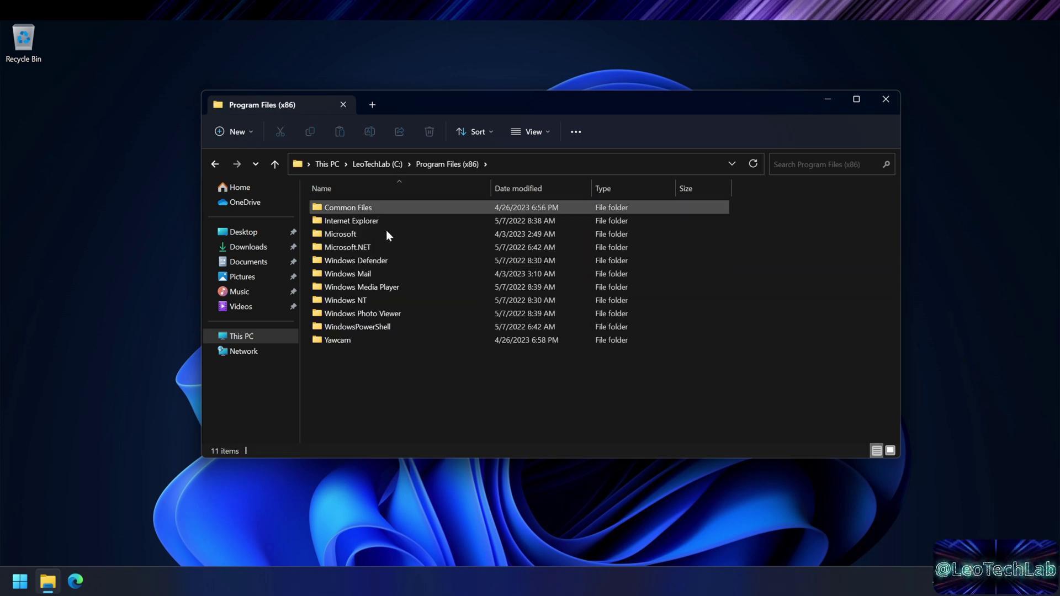
double_click(351, 339)
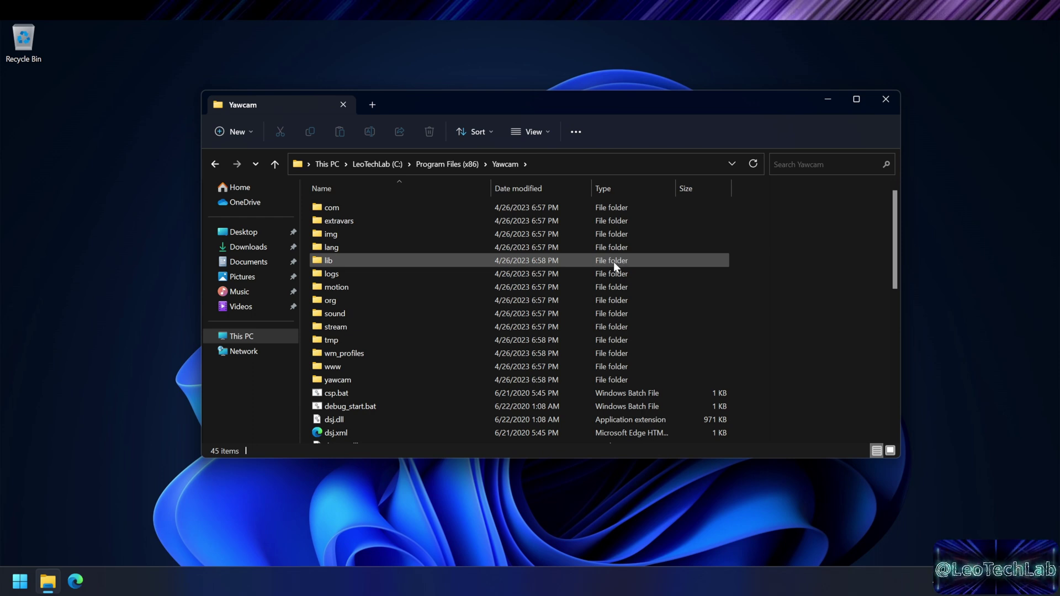
key(super+plus)
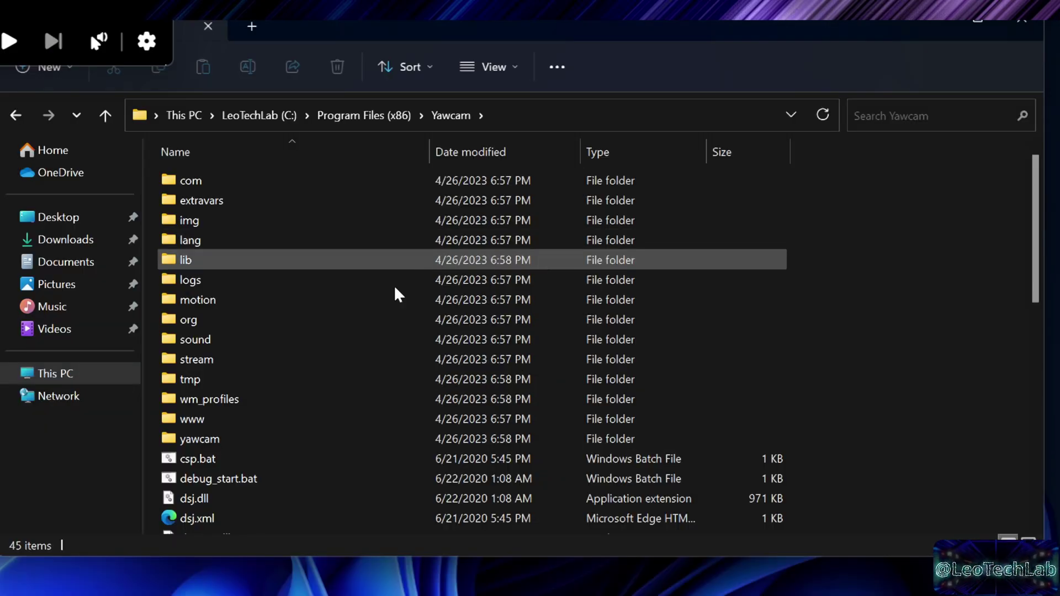
Step: Run Yawcam-NTservice-Install.bat from the Yawcam folder as administrator and allow it to make changes to the device
scroll(478, 393, down, 9)
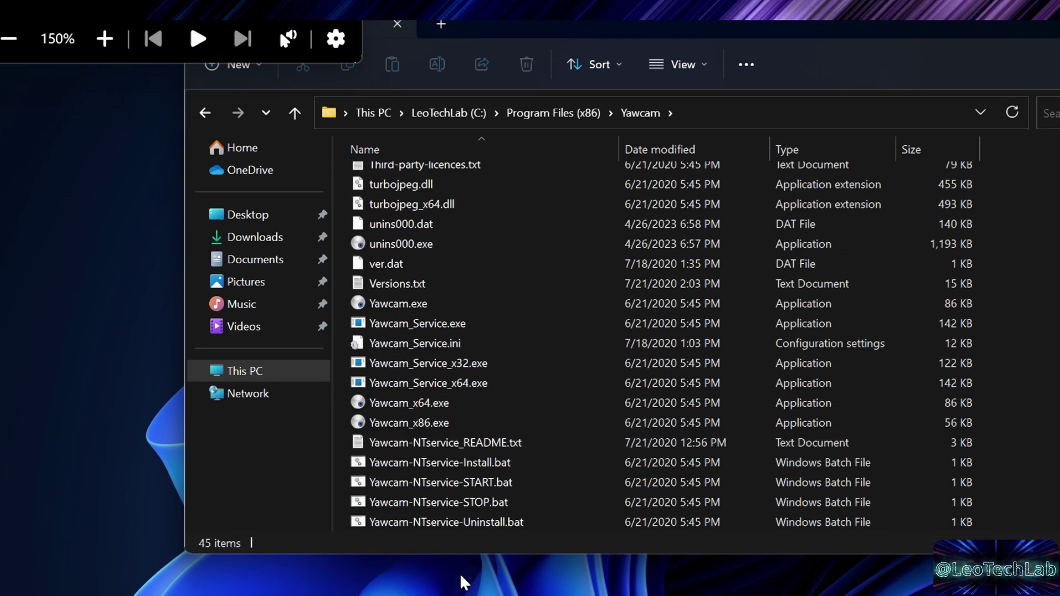
click(512, 463)
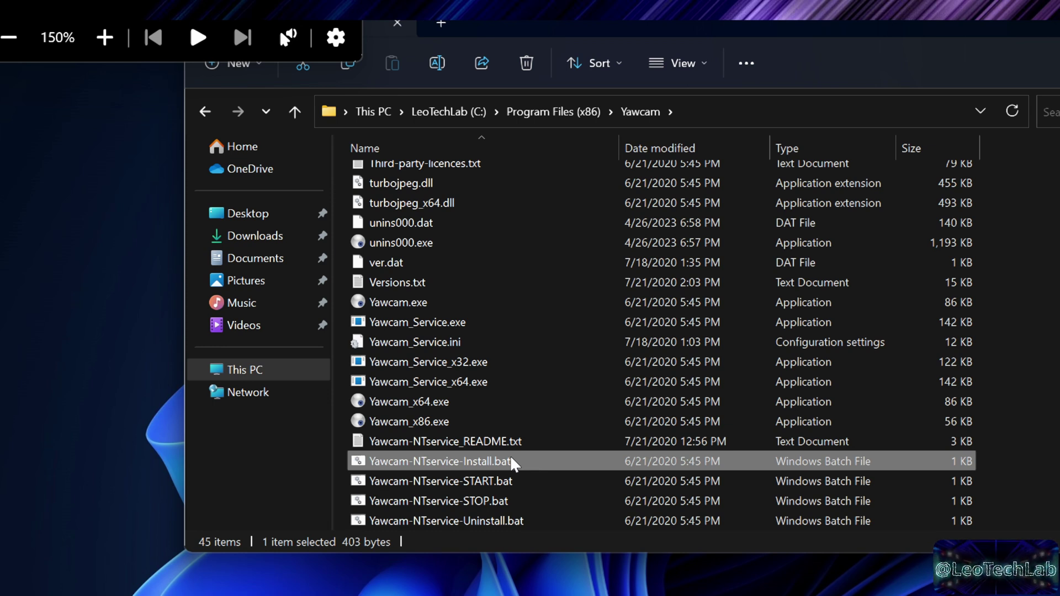
click(513, 522)
click(507, 460)
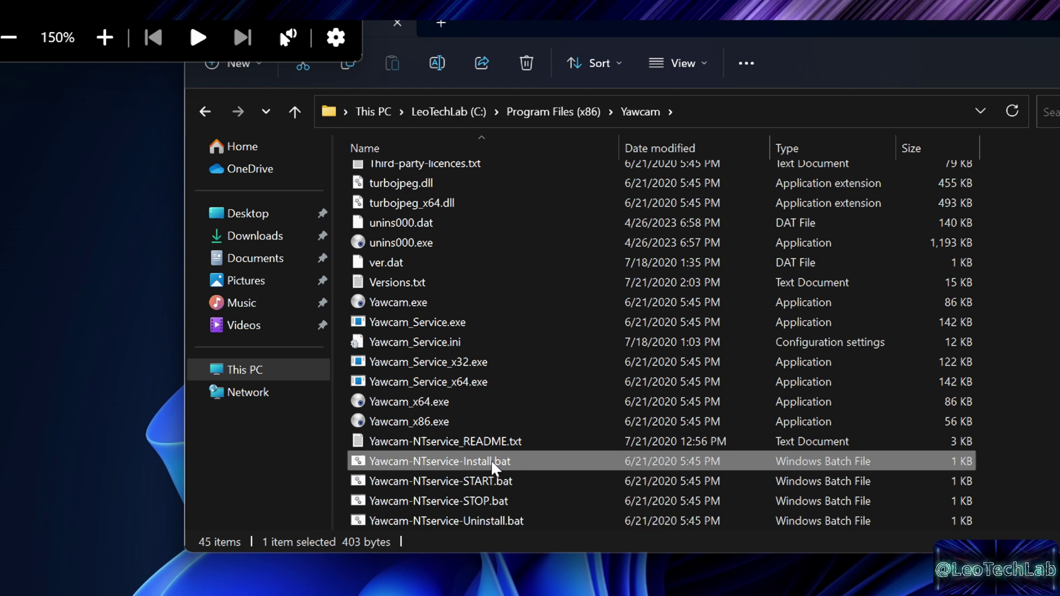
right_click(493, 464)
click(650, 288)
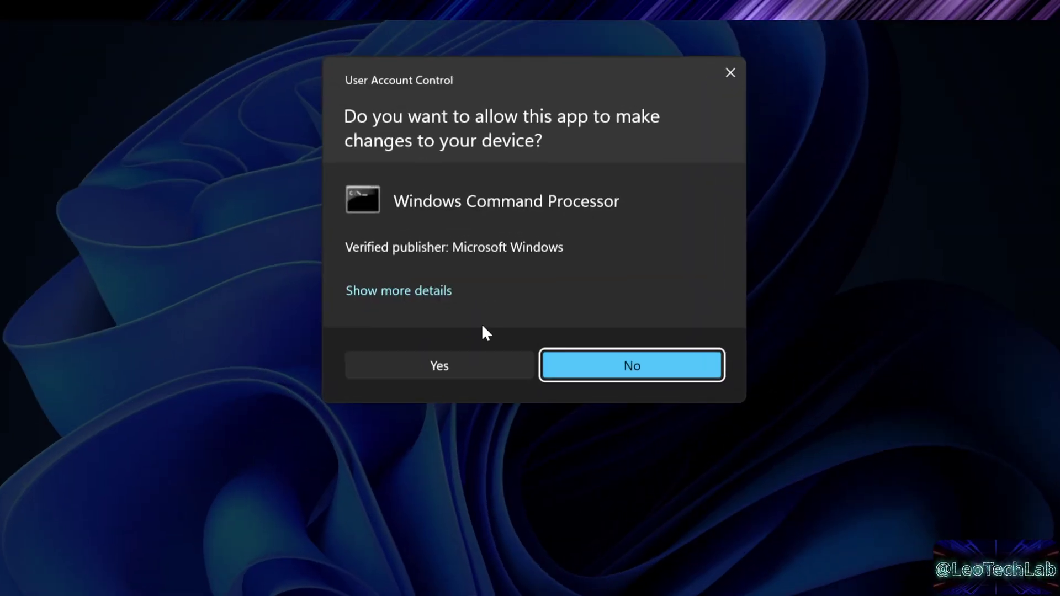
click(479, 368)
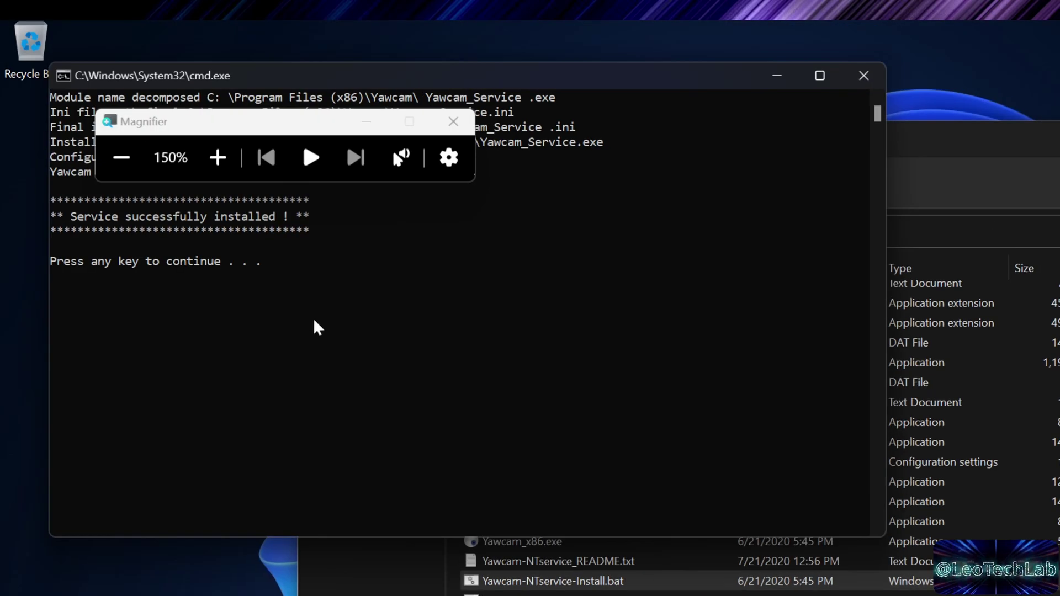
Step: Turn off the screen magnifier, dismiss the service installer's console and close the Yawcam folder window
click(454, 122)
click(289, 174)
key(Escape)
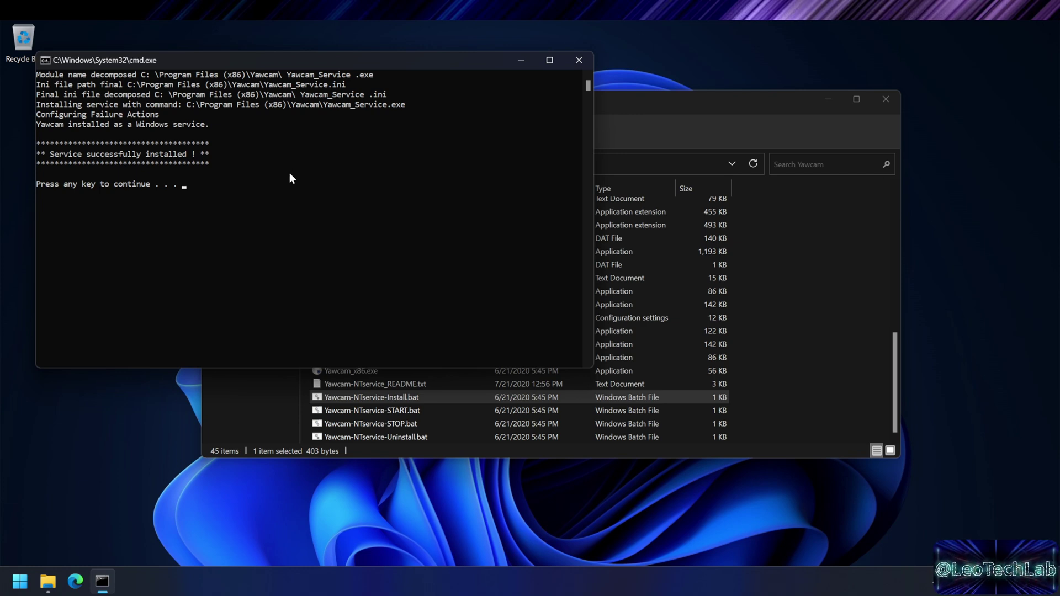
key(Return)
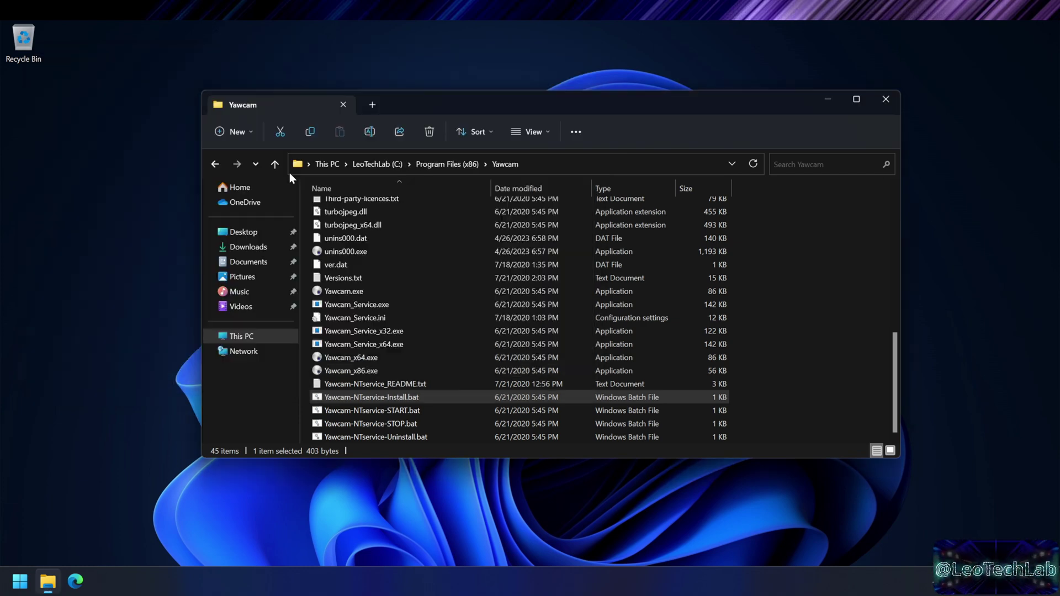
click(885, 101)
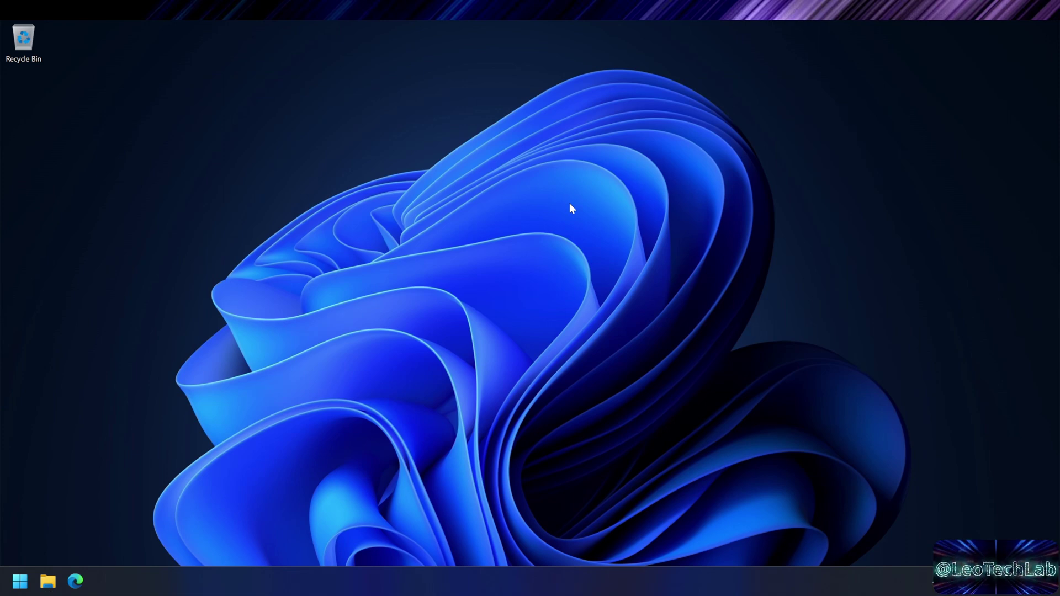
Step: Find the Yawcam service in the Windows Services app, start it and close Services
key(super)
text(services)
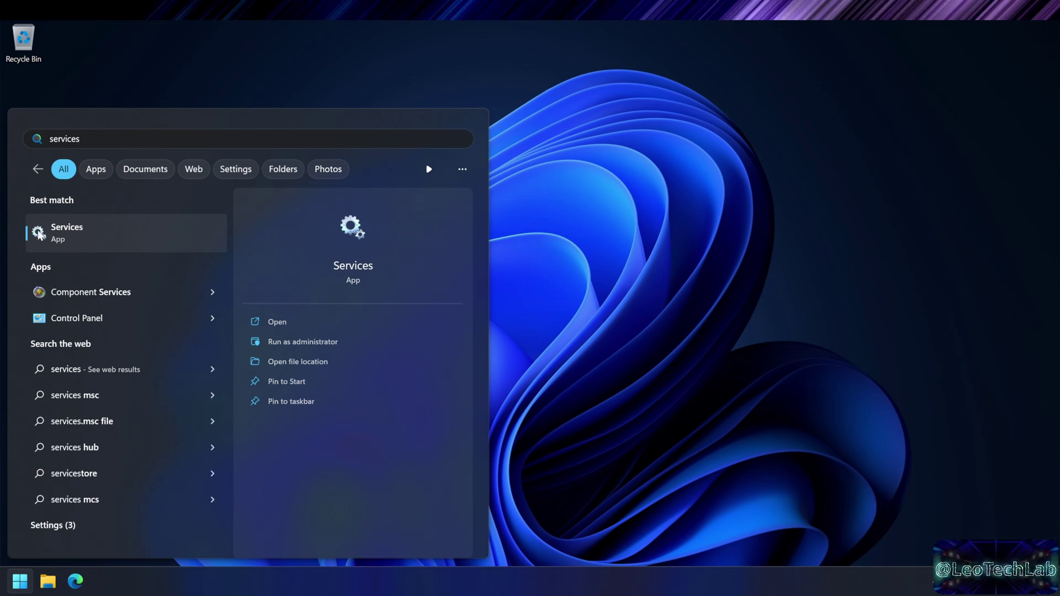
click(108, 233)
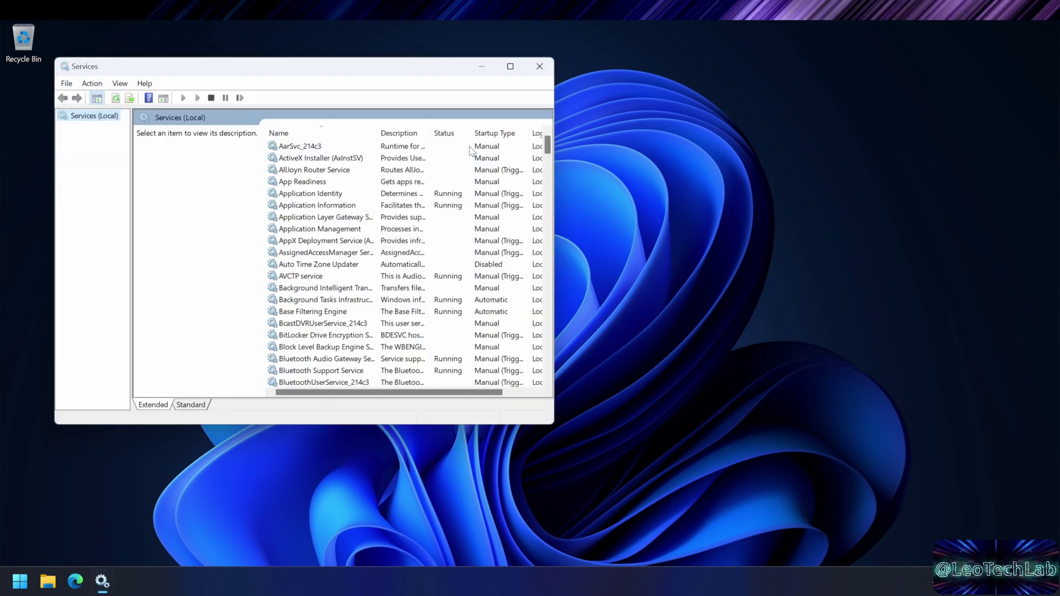
drag(403, 71, 547, 64)
click(454, 221)
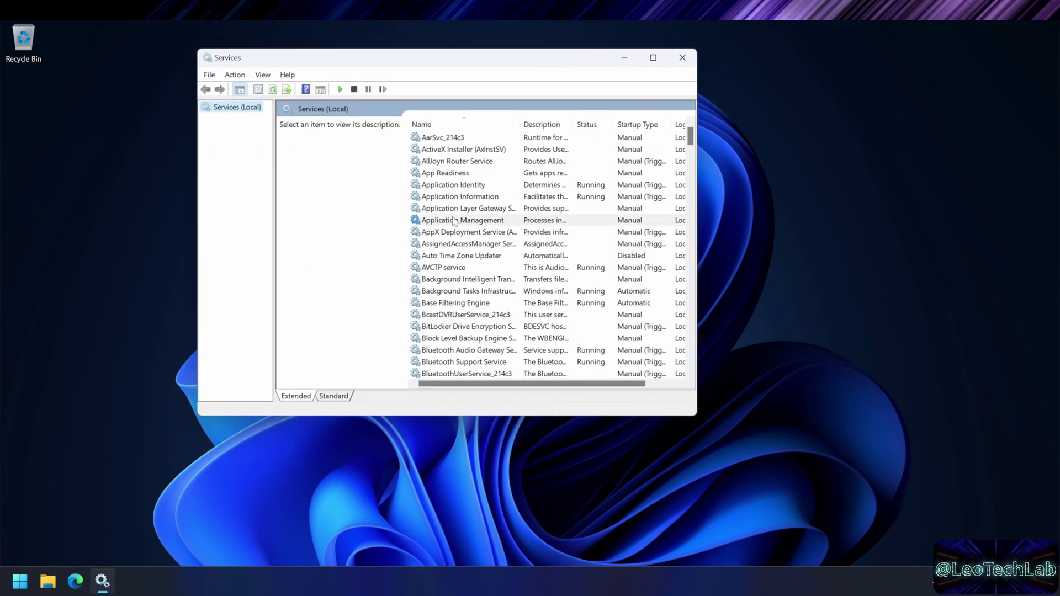
key(y)
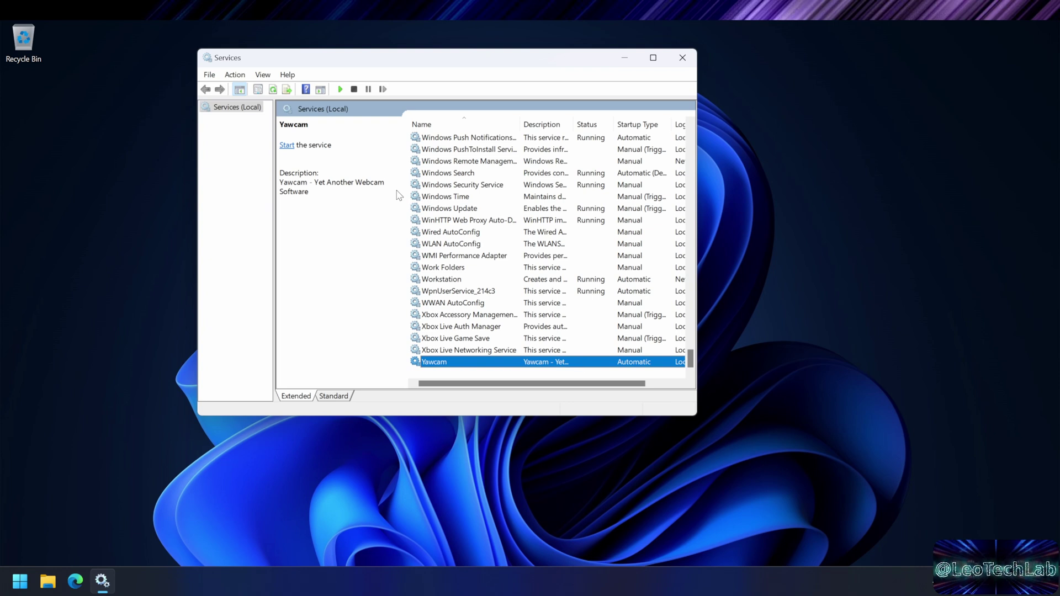
click(339, 89)
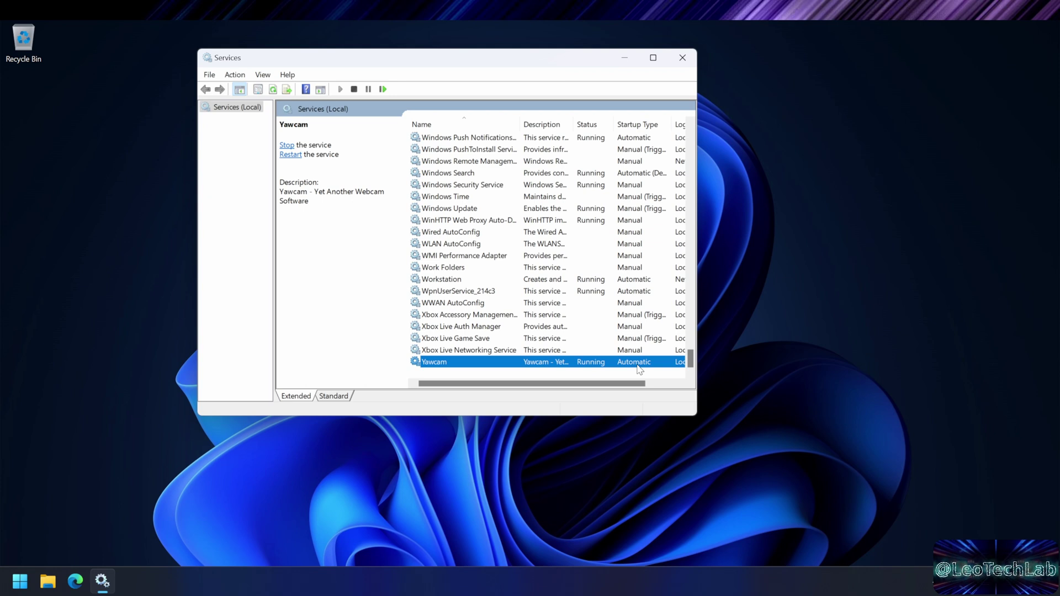
click(683, 60)
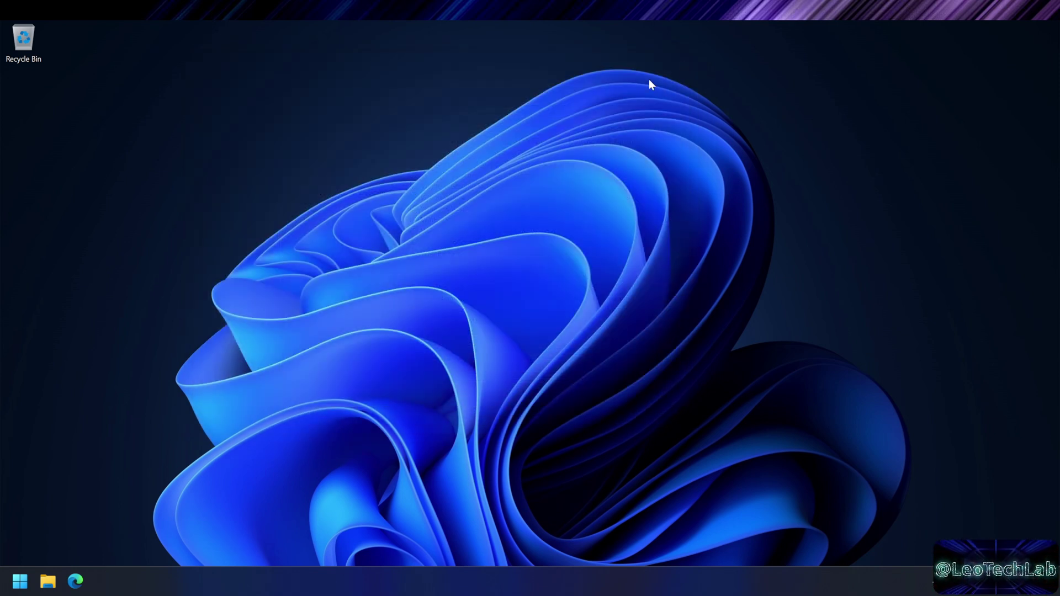
Step: Load the Yawcam stream at 192.168.52.128:8081/video.mjpg in the Edge browser
click(74, 582)
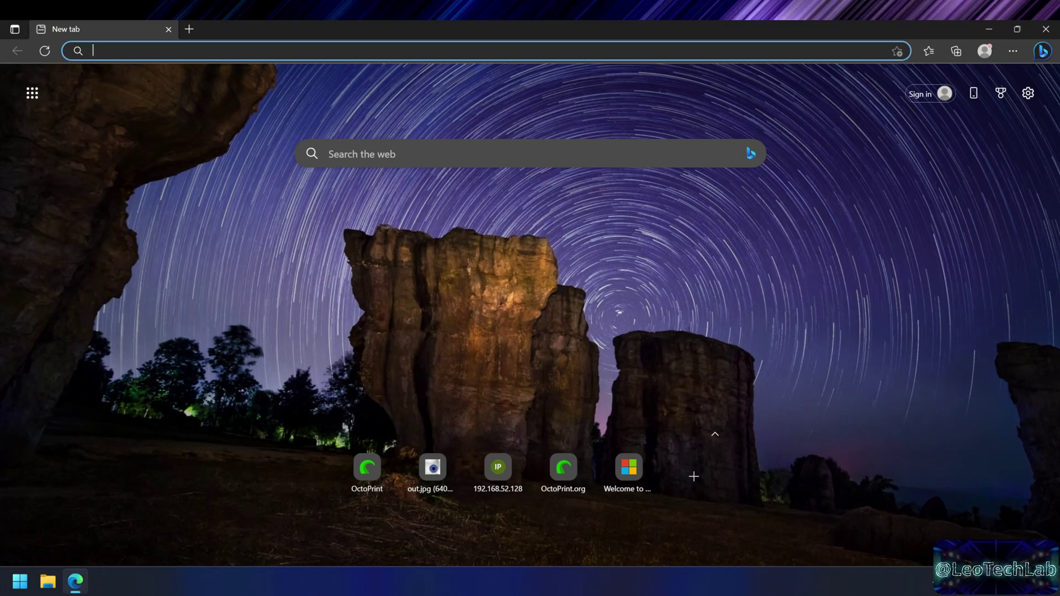
text(192)
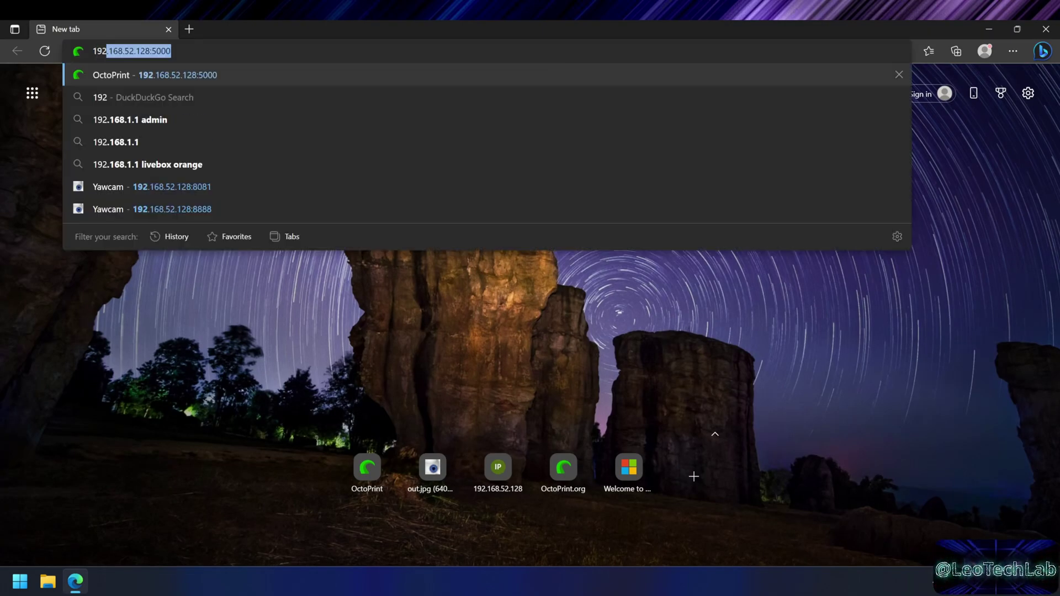
text(.168.52.128:)
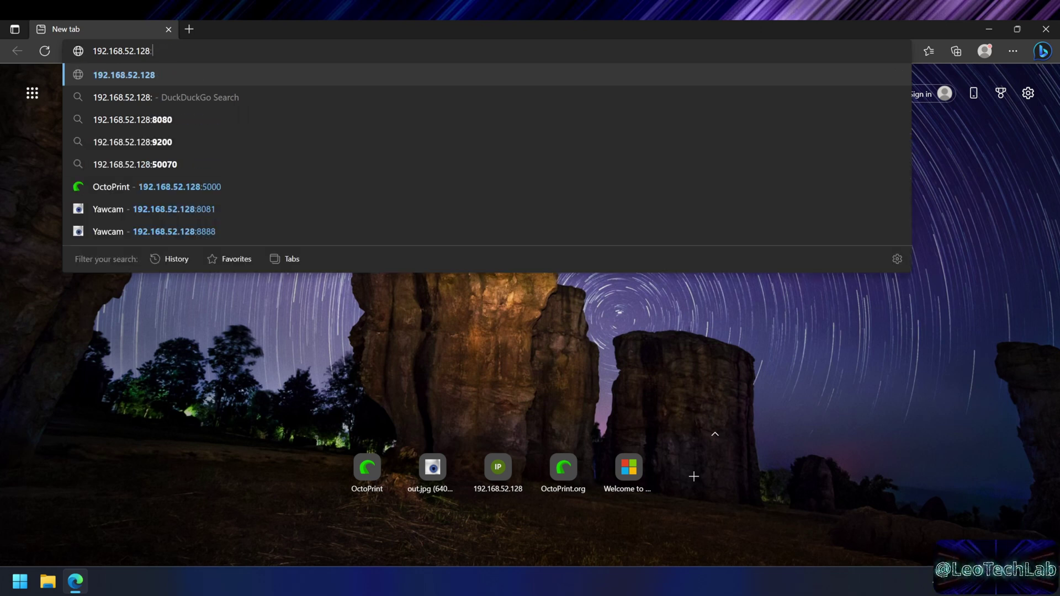
text(8081)
key(Down)
key(Down)
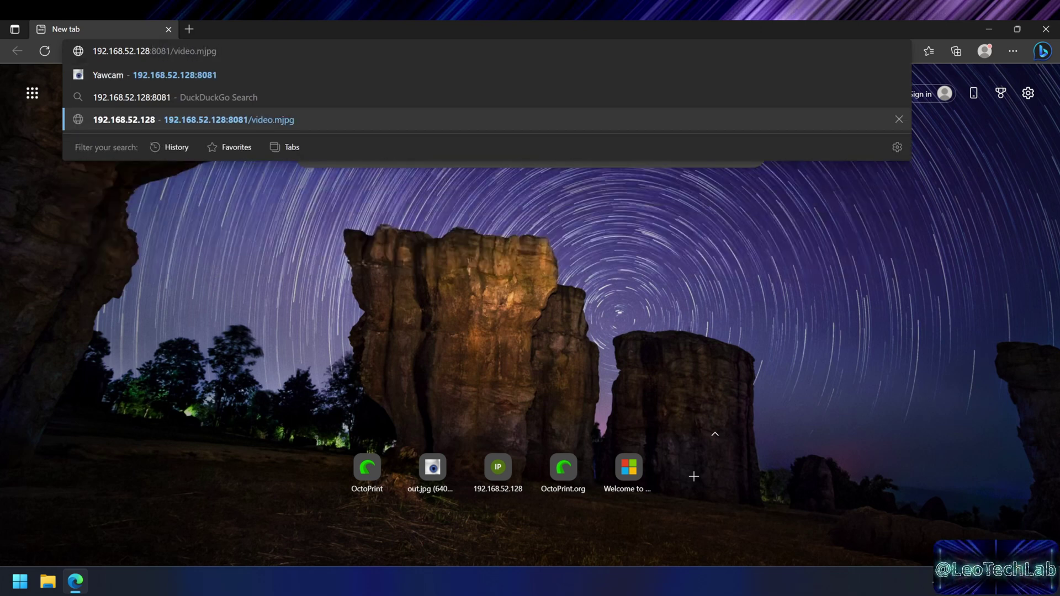
key(Return)
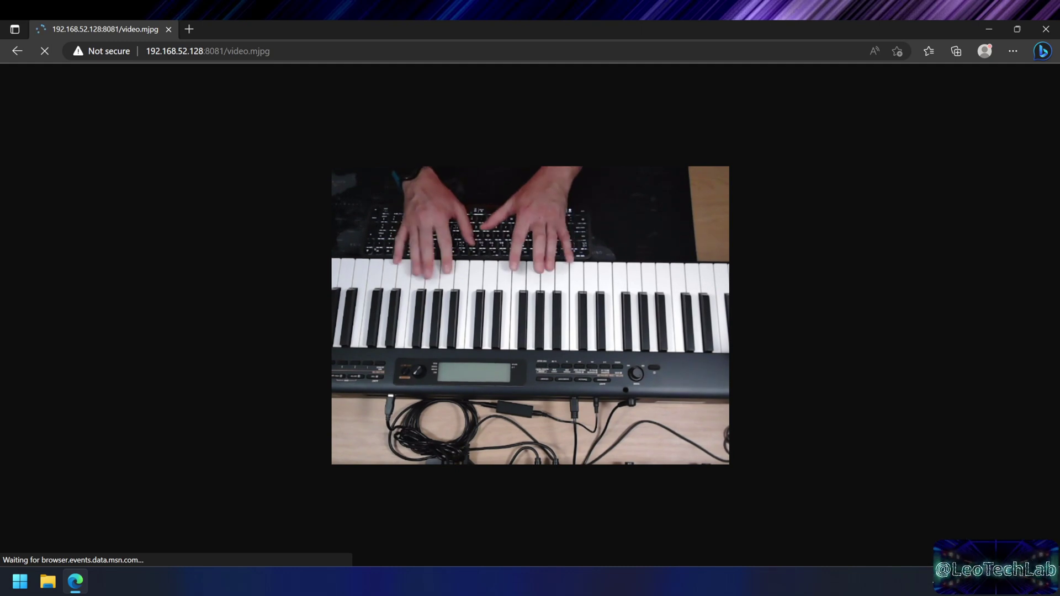
Step: Load OctoPrint at 192.168.52.128:5000 in a new browser tab and check the webcam in the Control view
click(188, 28)
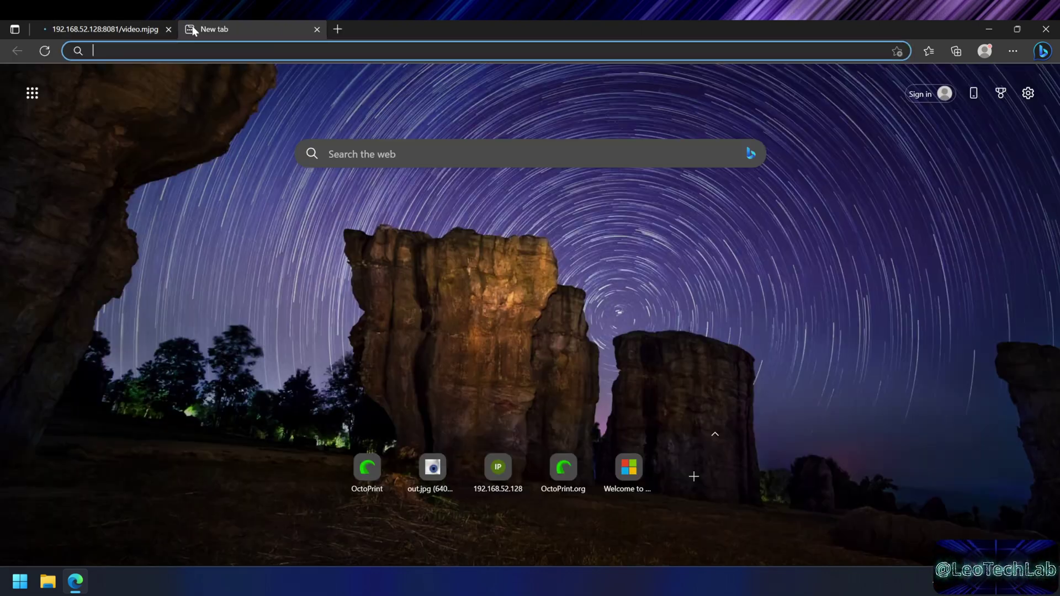
text(192.168.52.128)
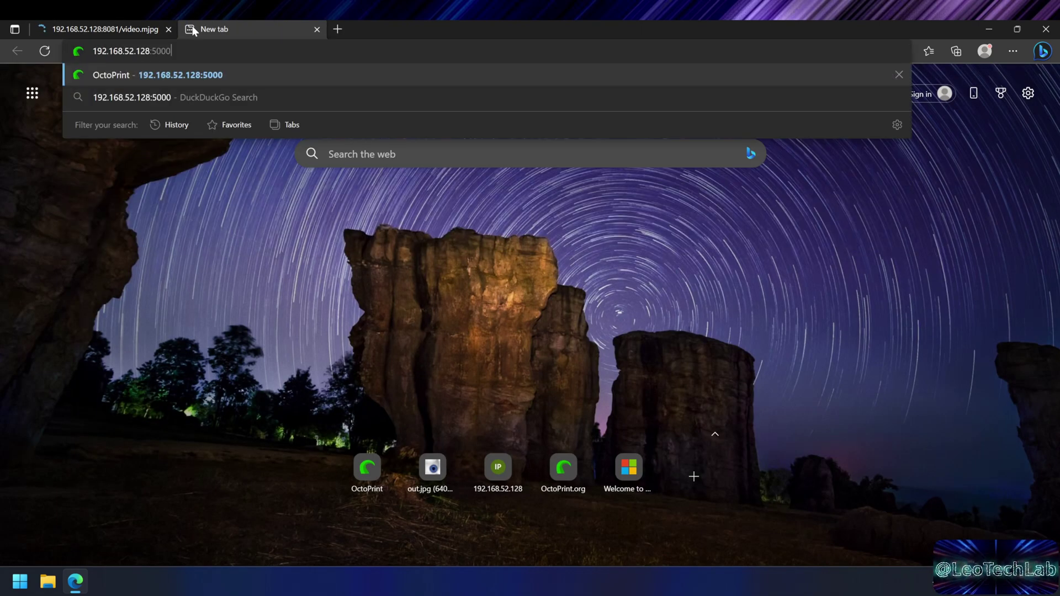
key(Return)
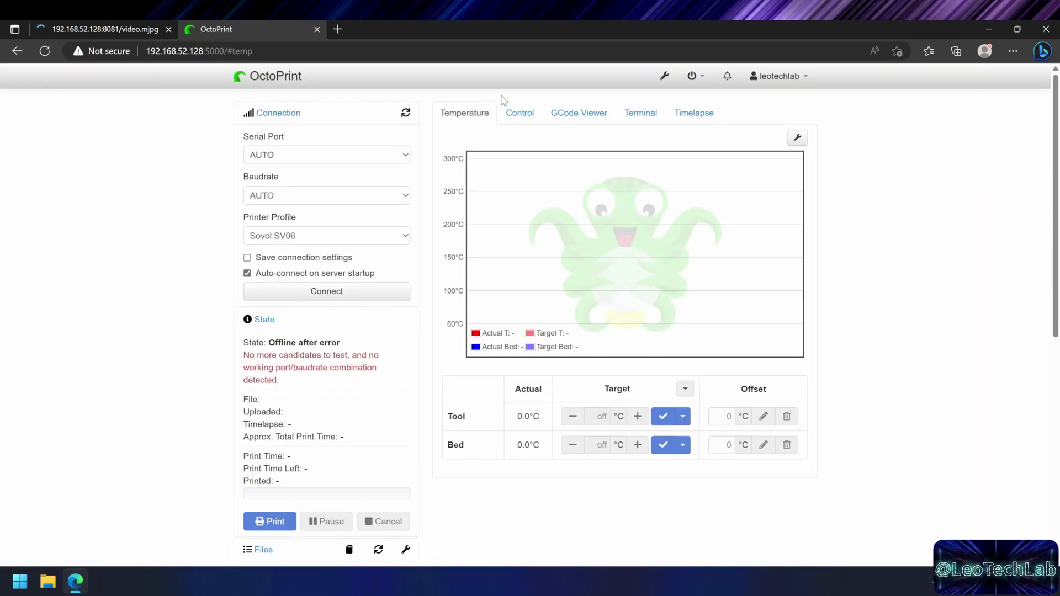
click(527, 119)
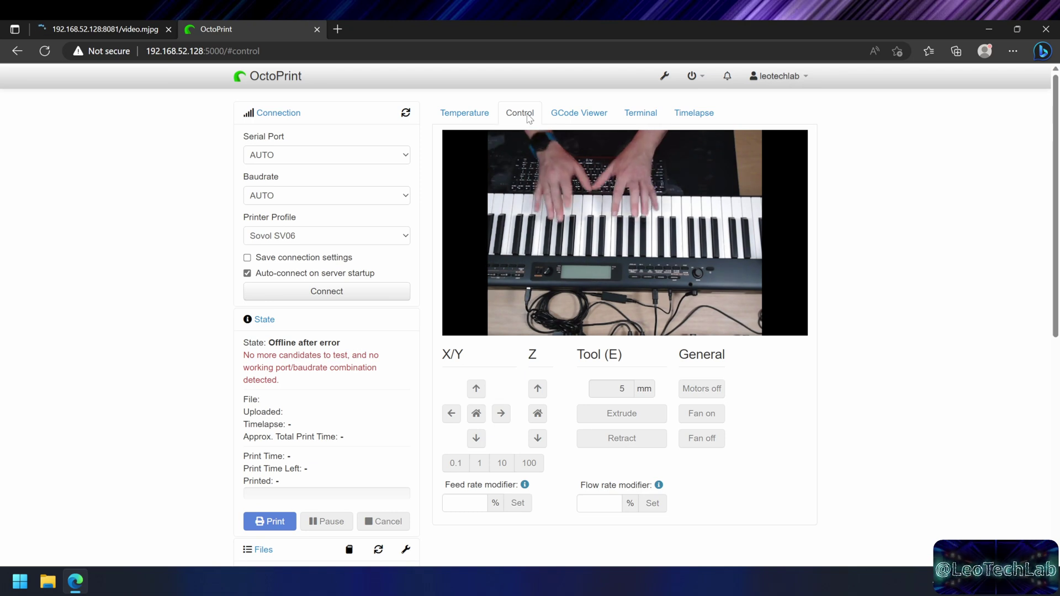